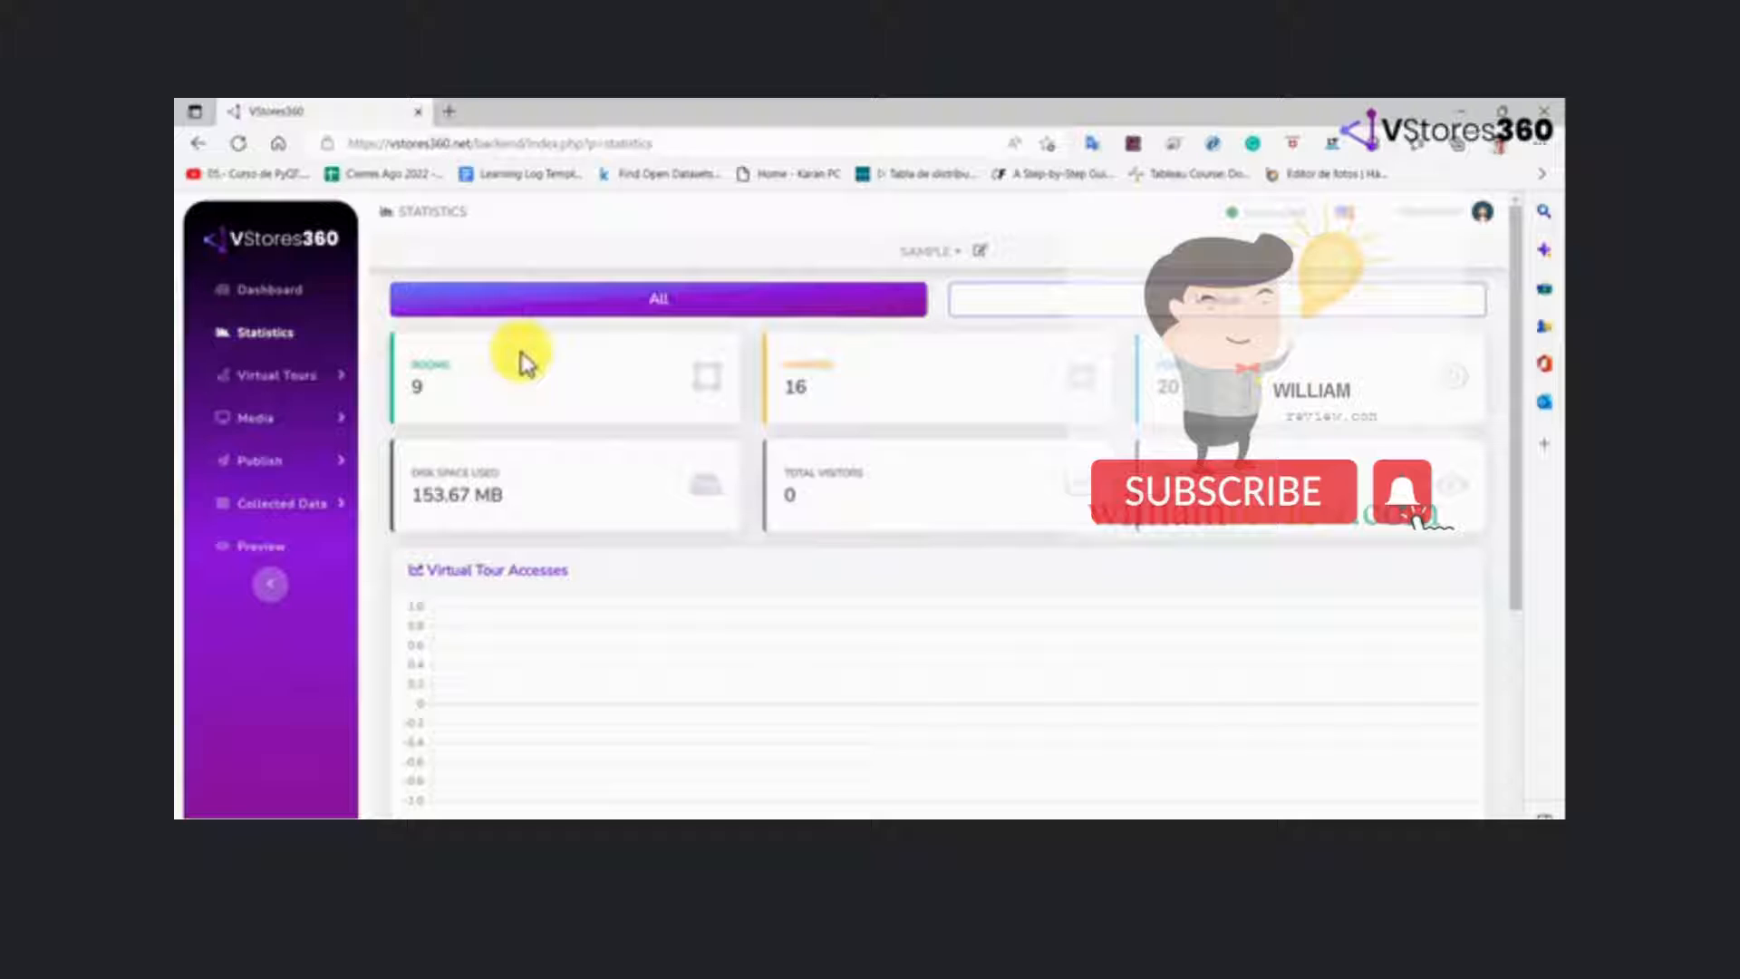
# Examine the Virtual Tours pages: tour list, Editor UI, Rooms, Markers, POIs, Maps, Products and Info Box
pyautogui.click(325, 377)
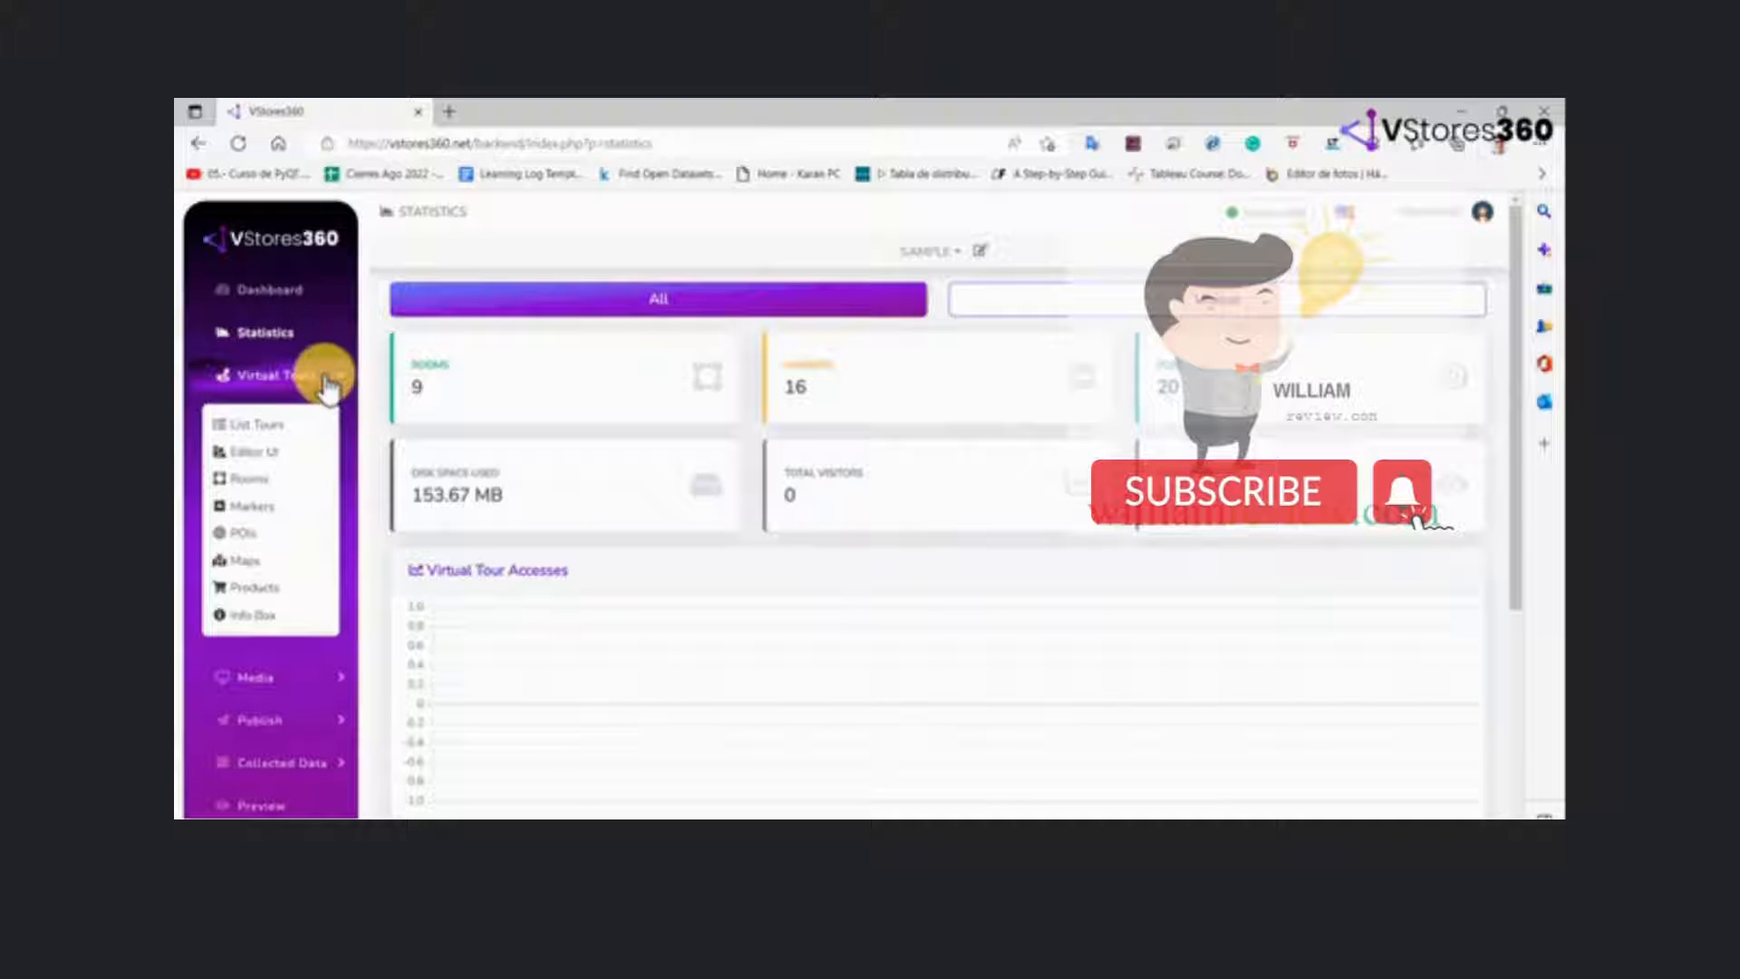
pyautogui.click(286, 431)
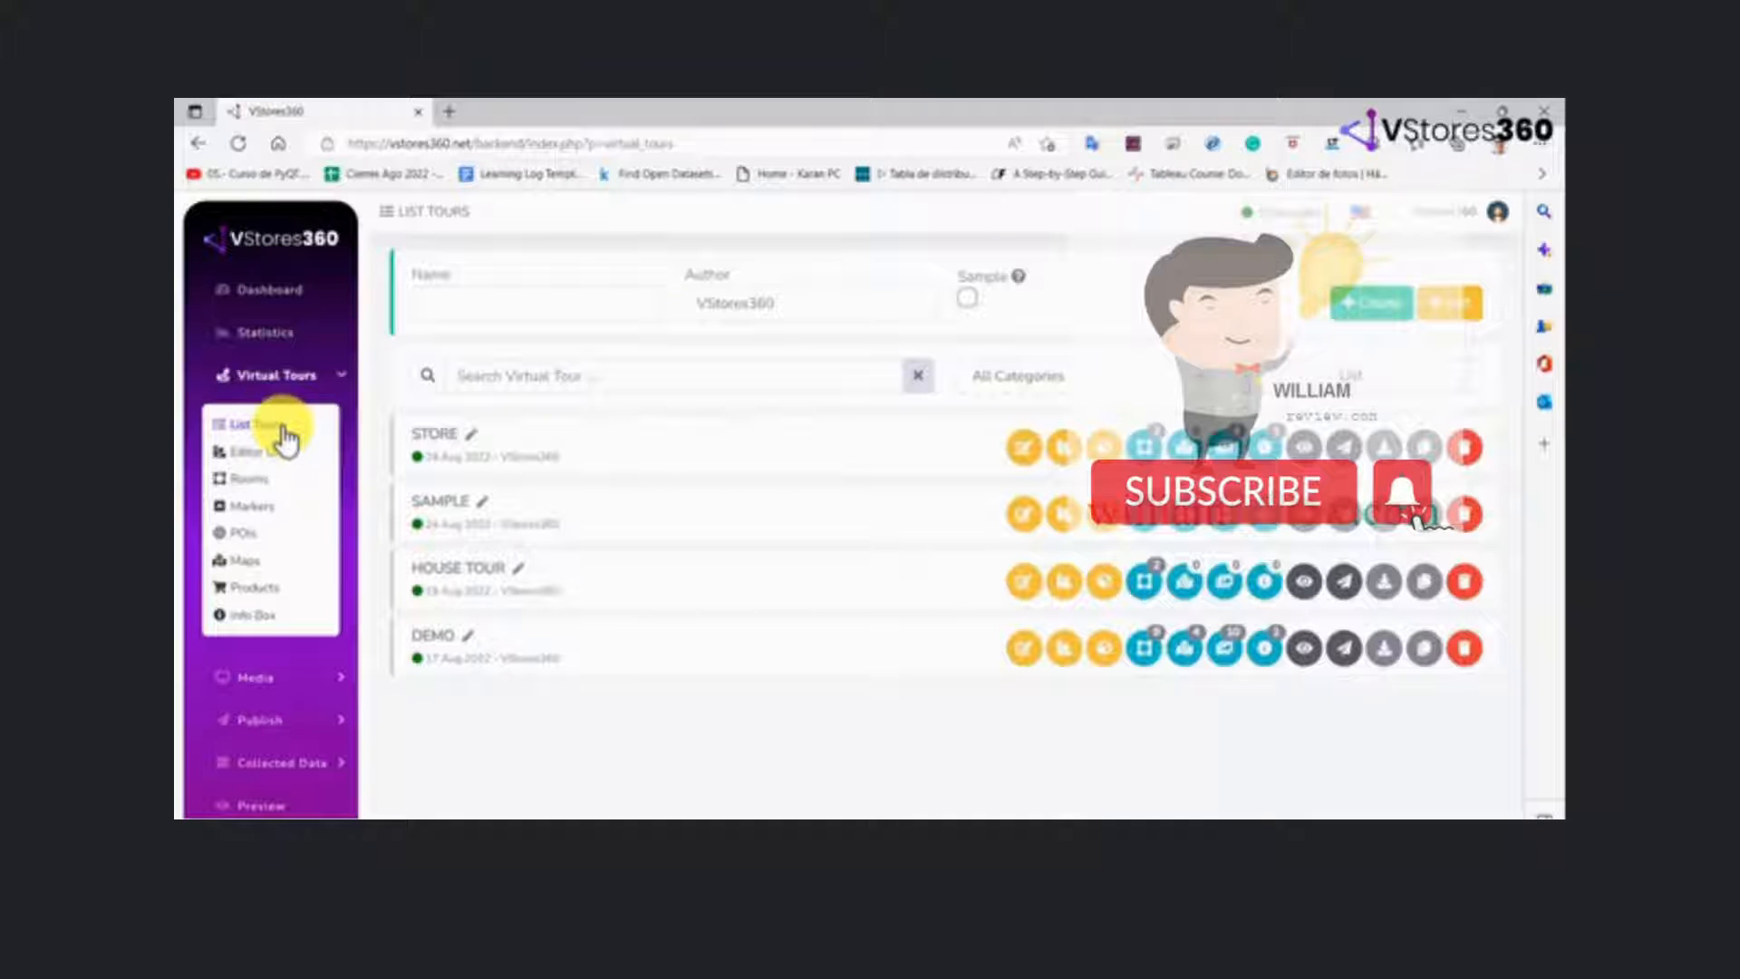
pyautogui.click(273, 456)
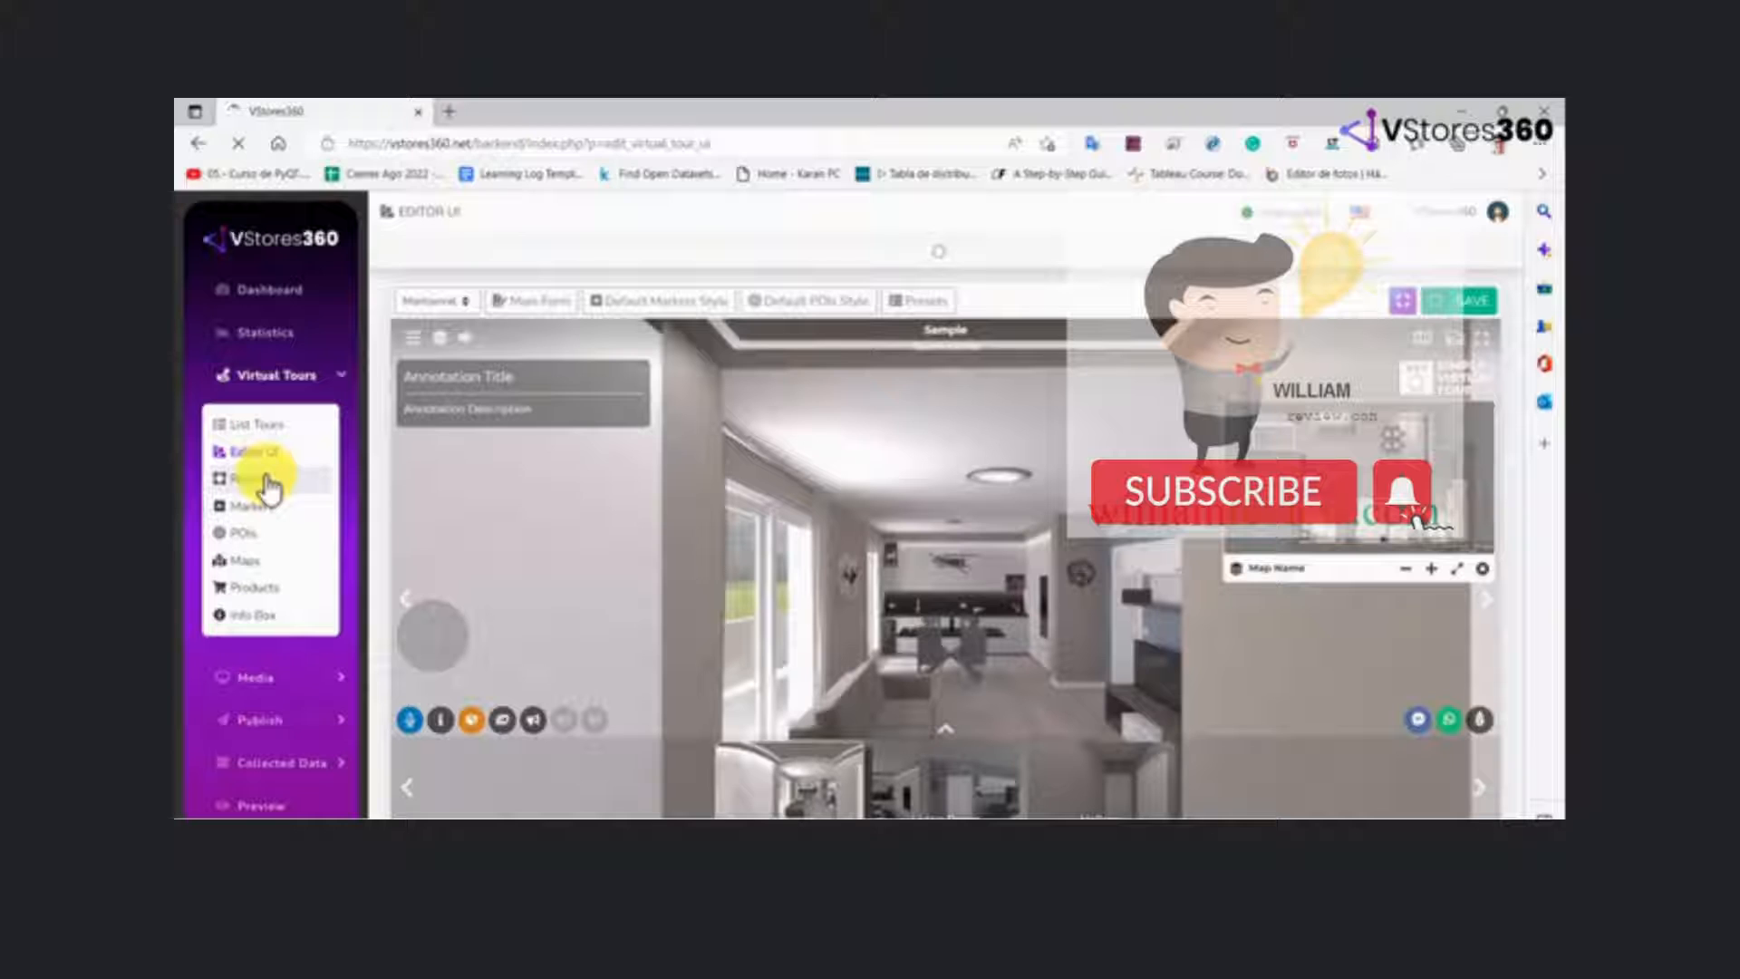
pyautogui.click(268, 480)
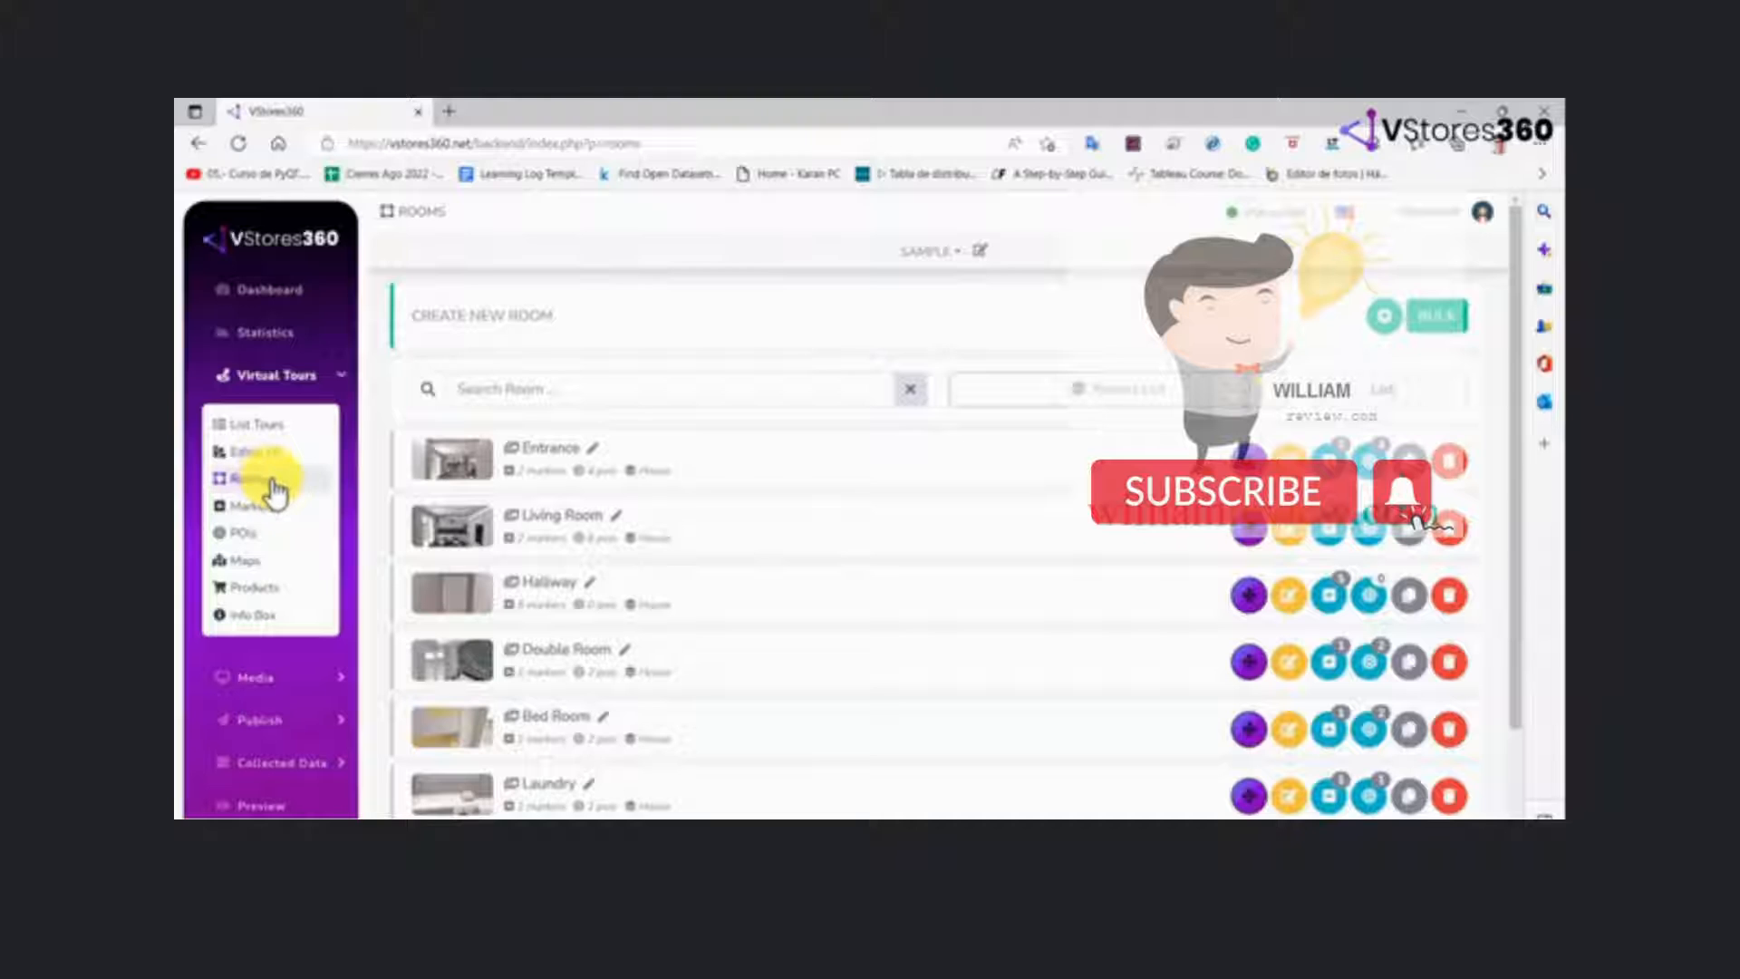
pyautogui.click(268, 509)
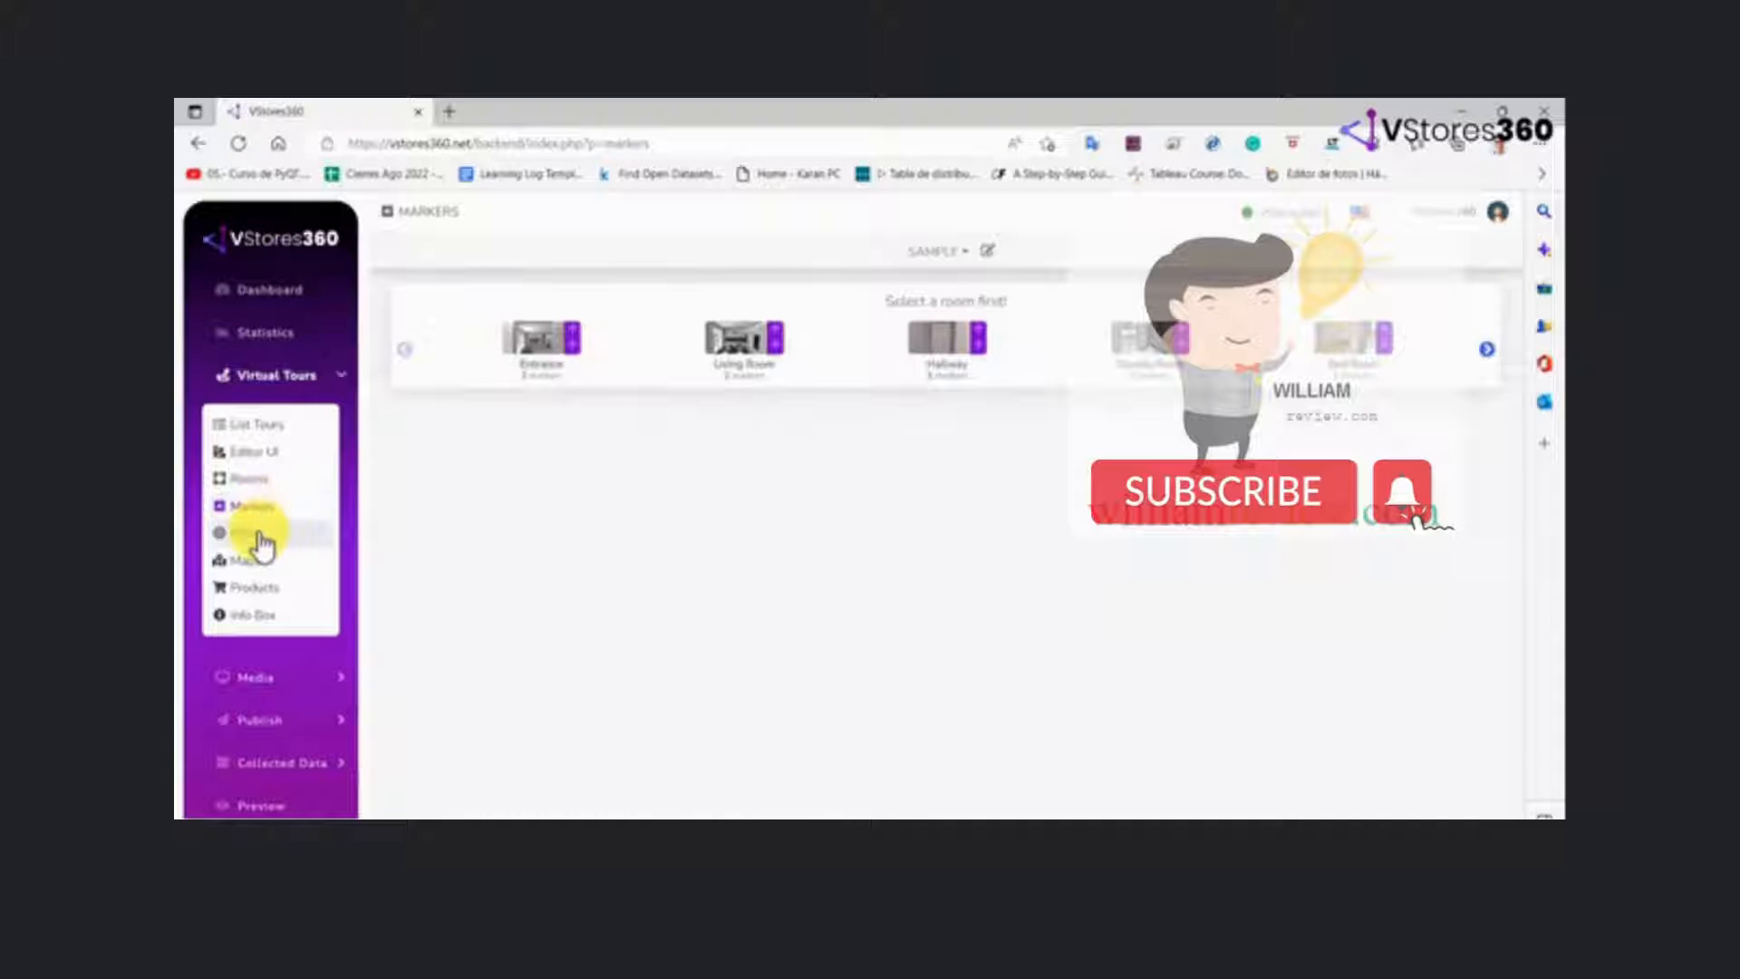
pyautogui.click(258, 535)
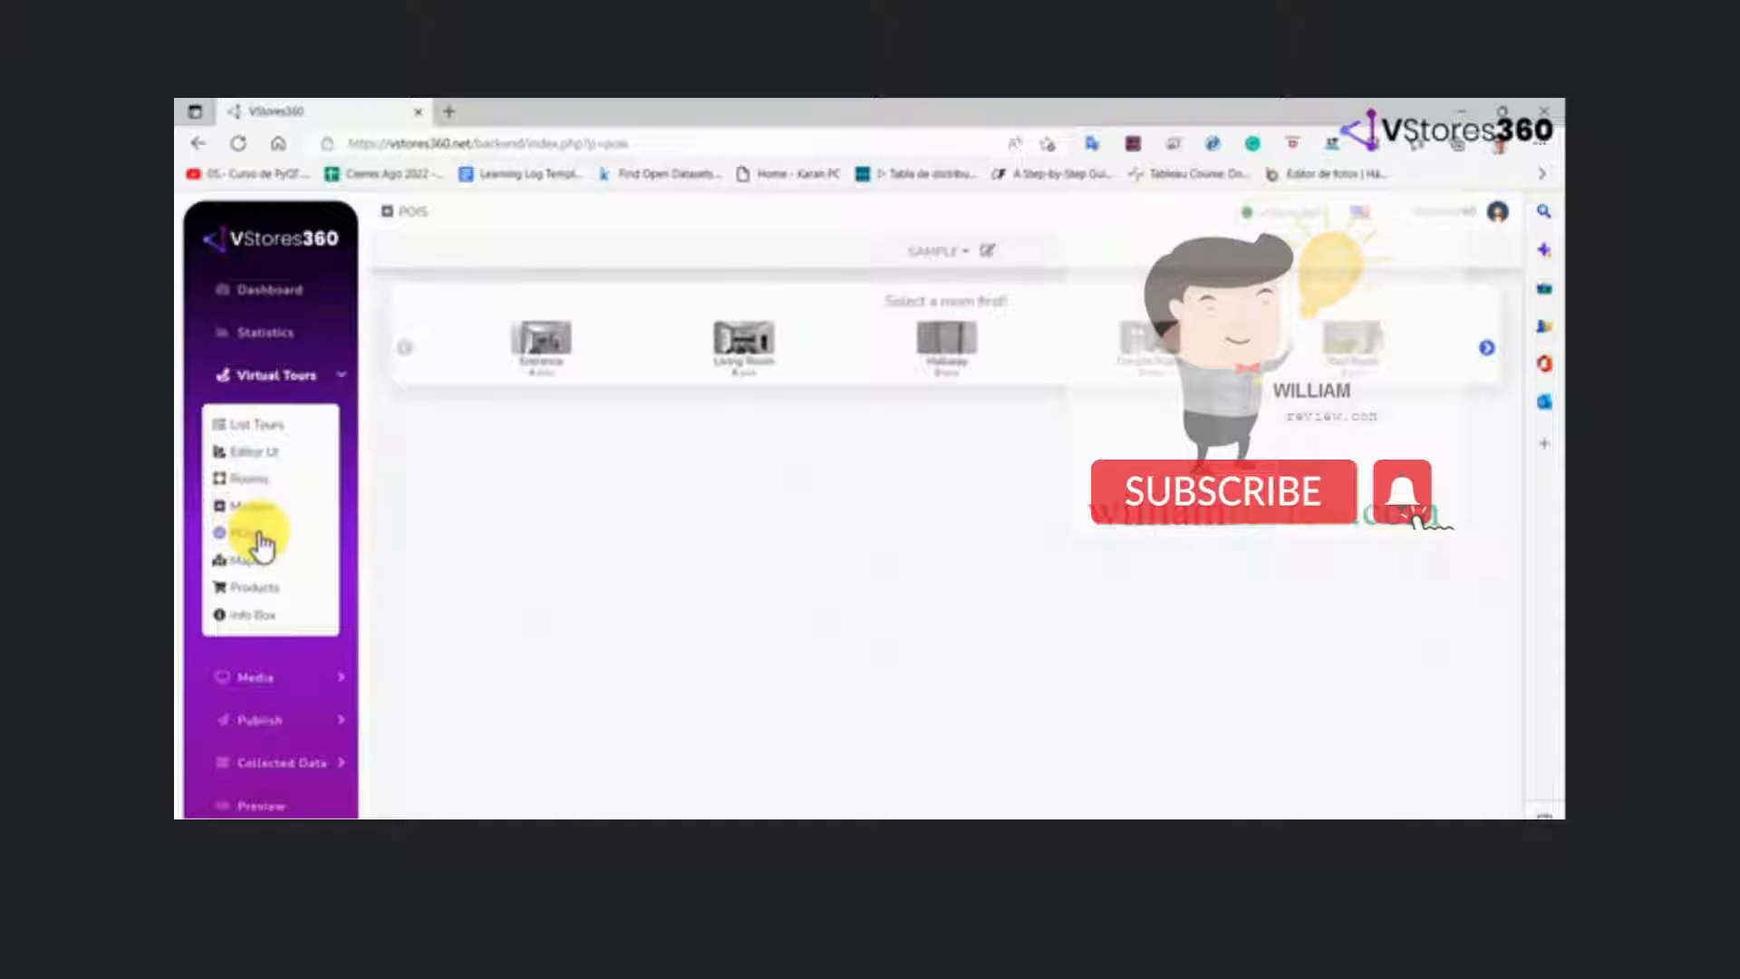
pyautogui.click(262, 562)
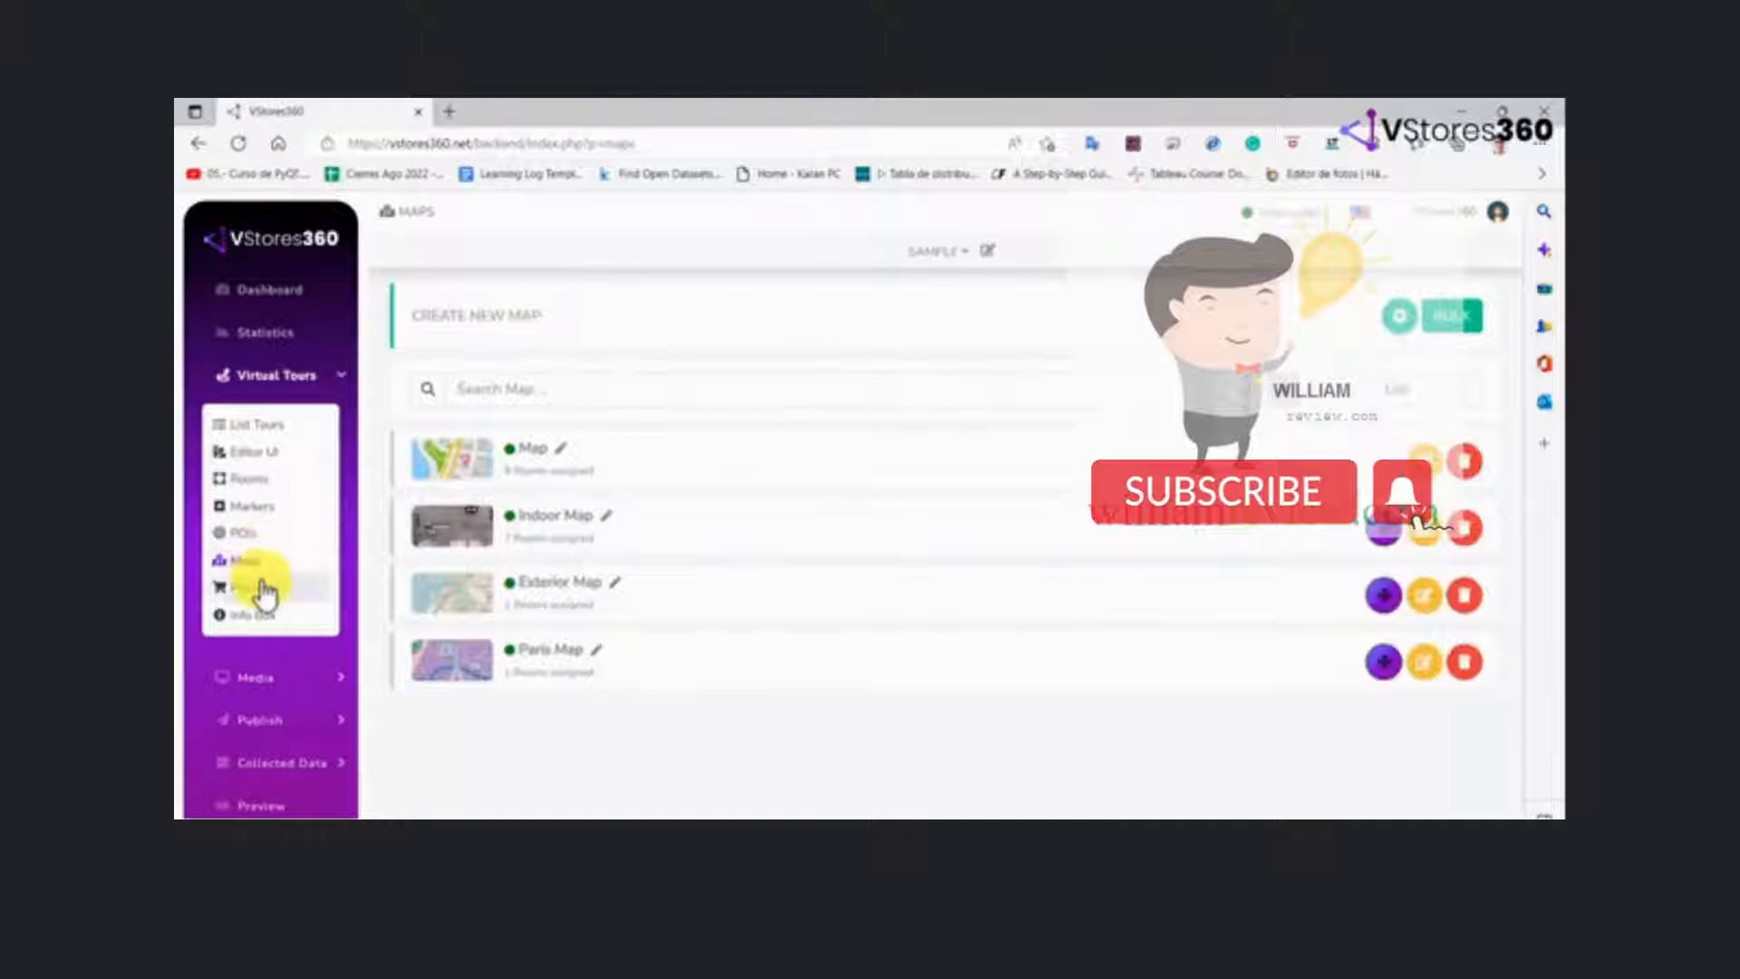
pyautogui.click(264, 589)
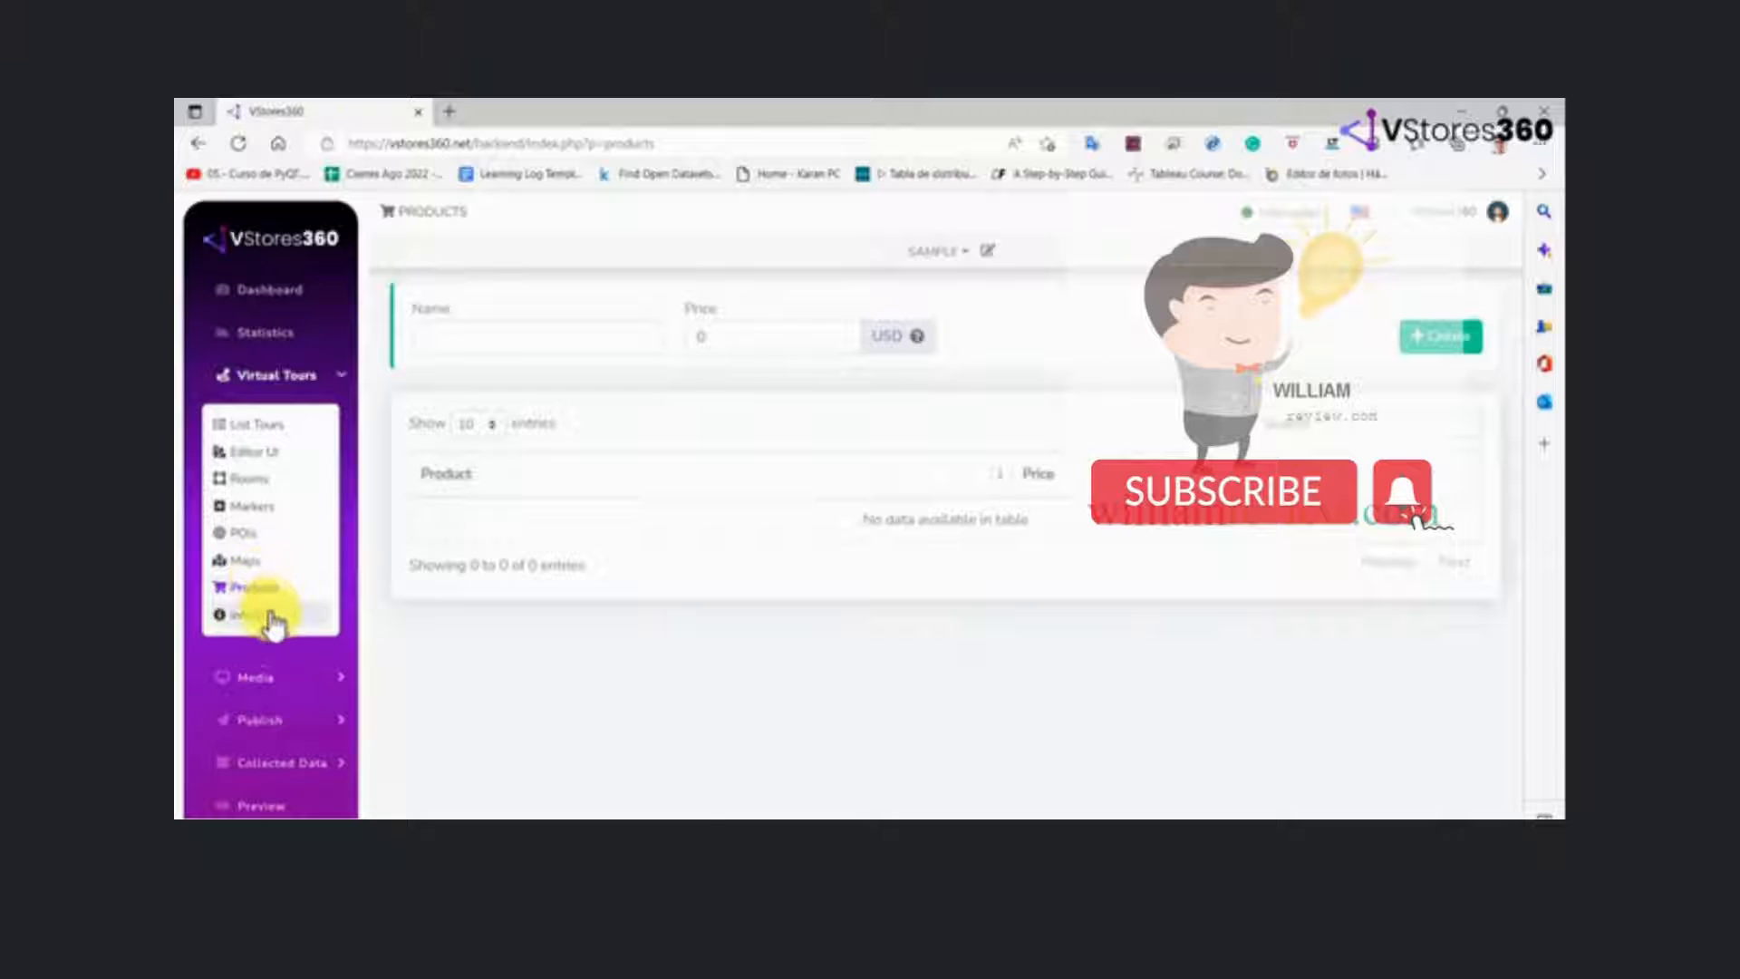
pyautogui.click(267, 616)
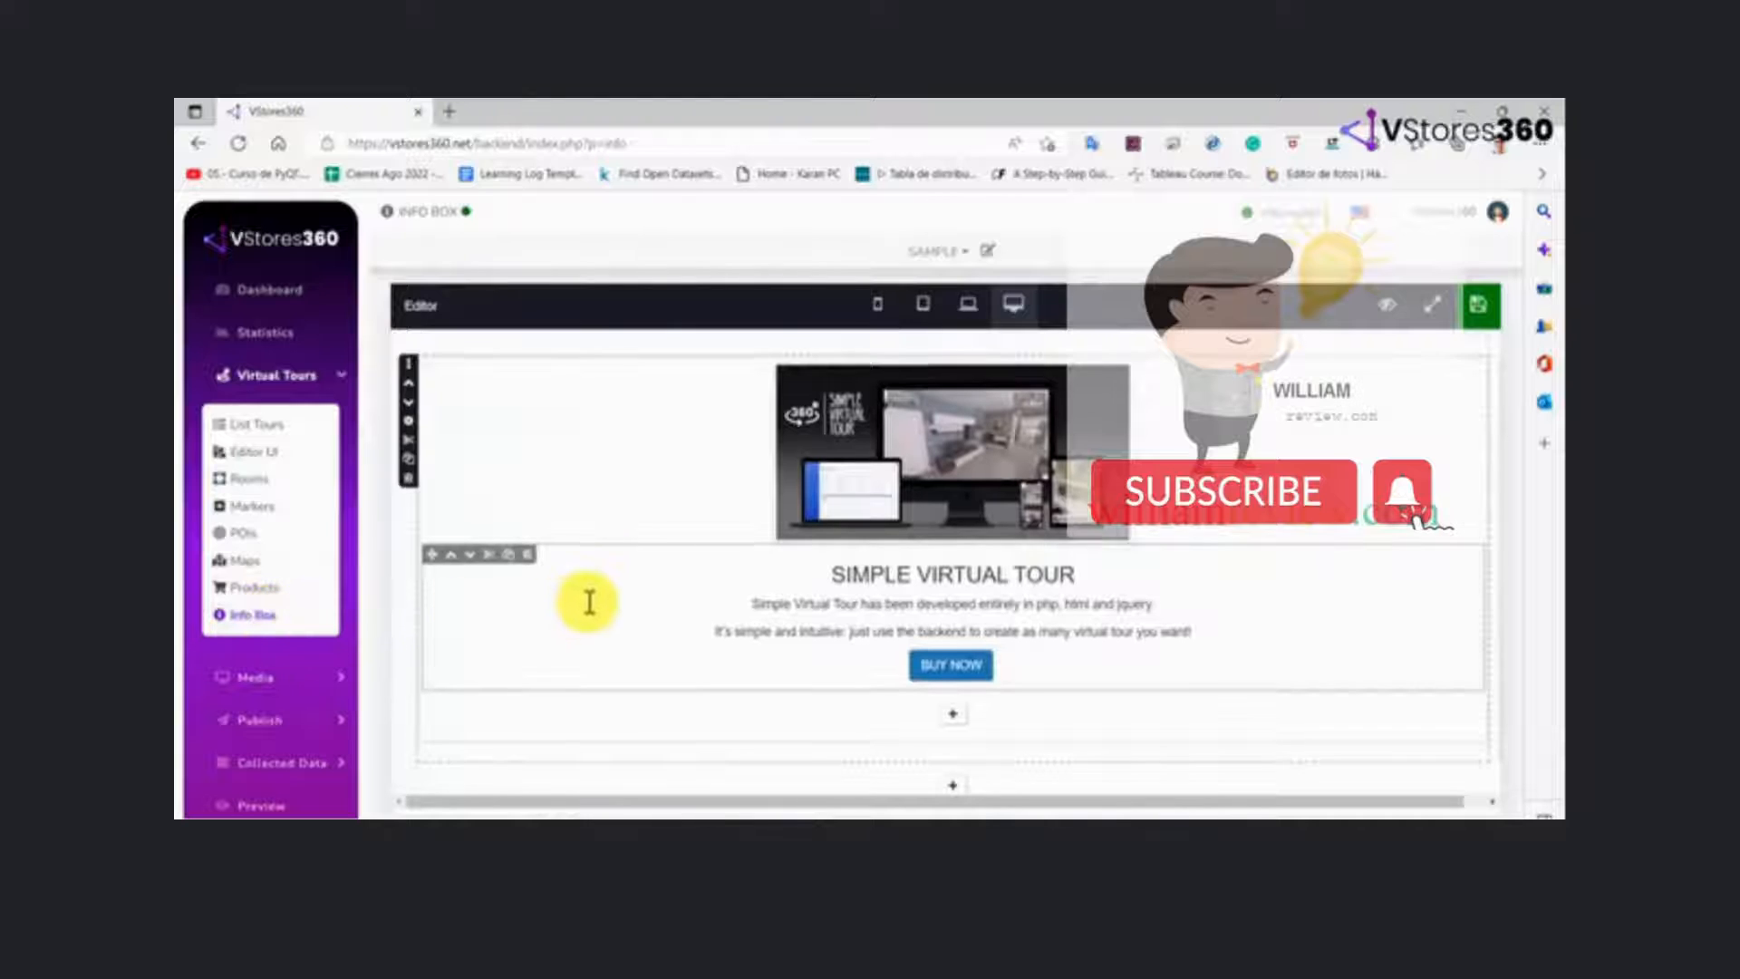
pyautogui.scroll(-1, 589, 601)
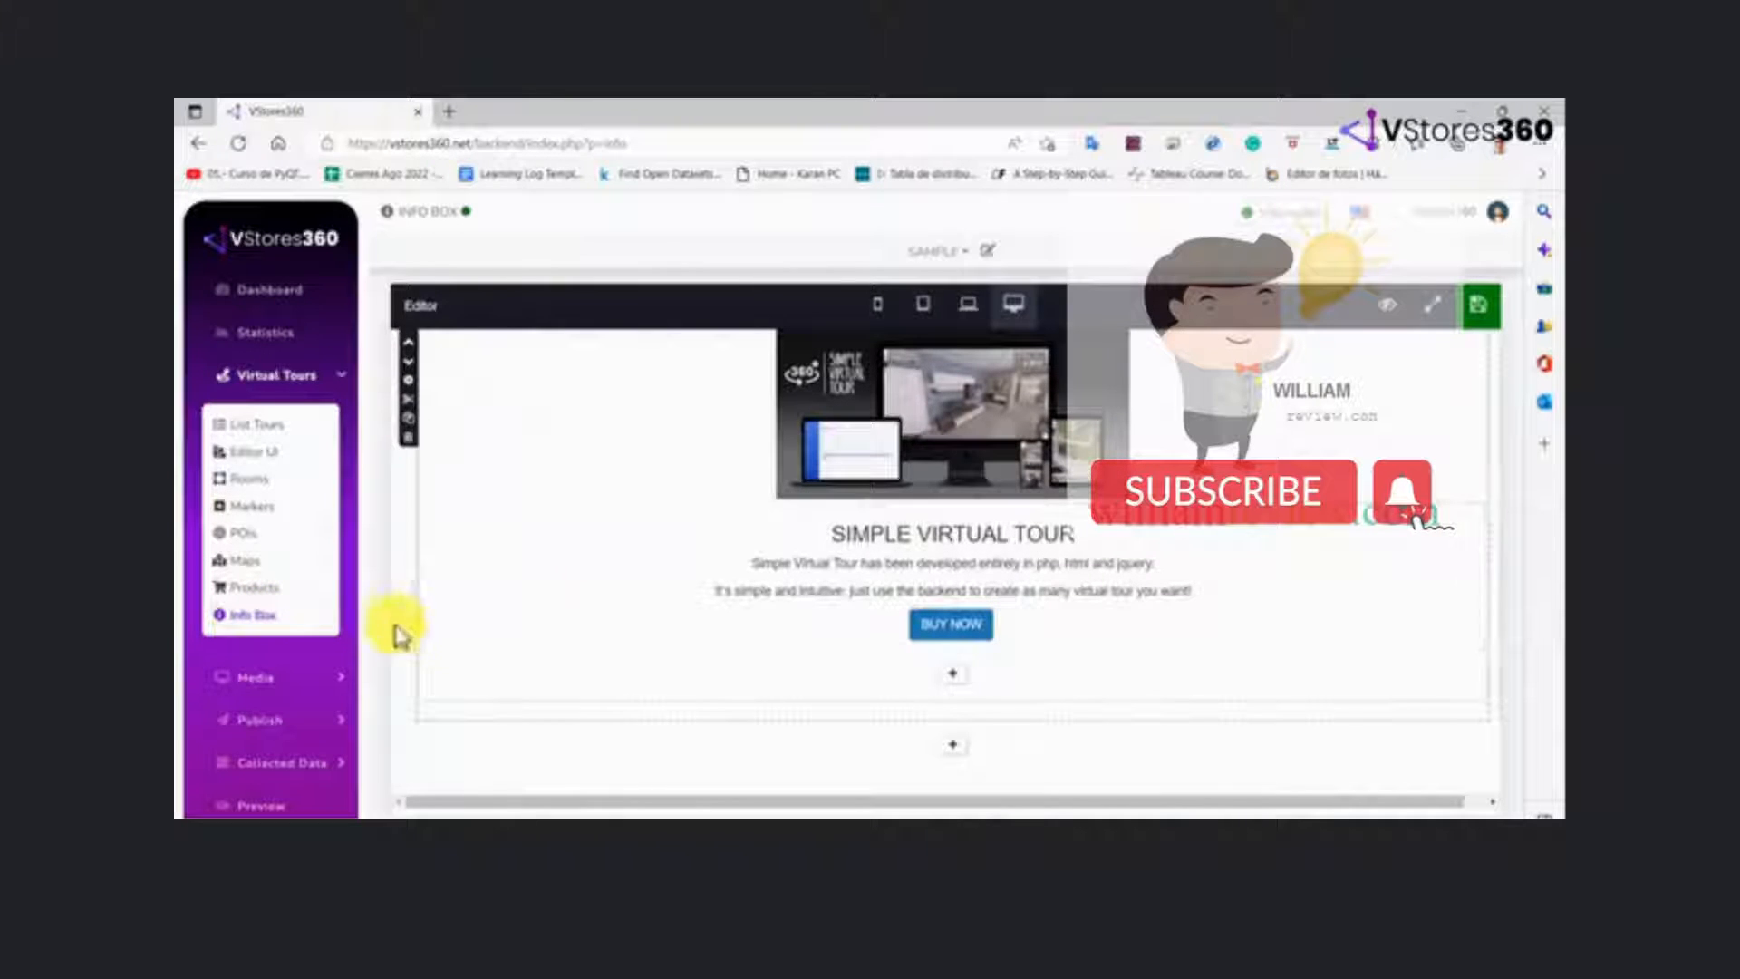
# Examine the Media options, the Publish pages for Tour, Landing, Connect and Post, and the Collected Data forms
pyautogui.click(276, 675)
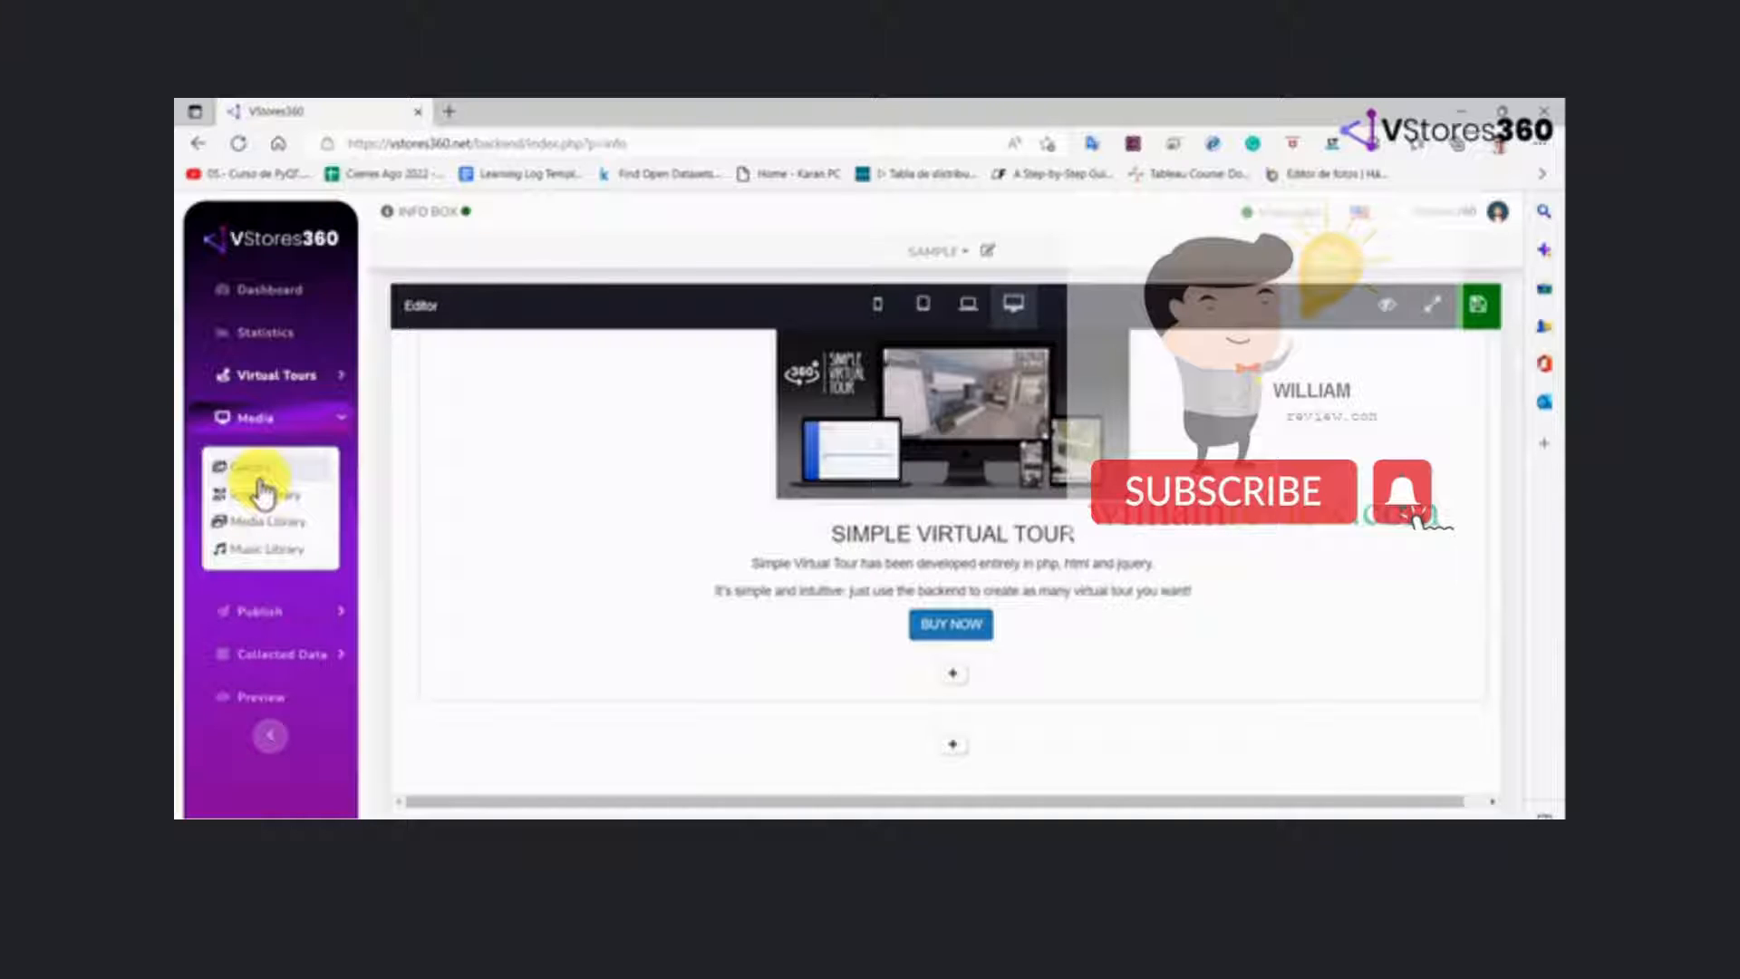
pyautogui.click(247, 609)
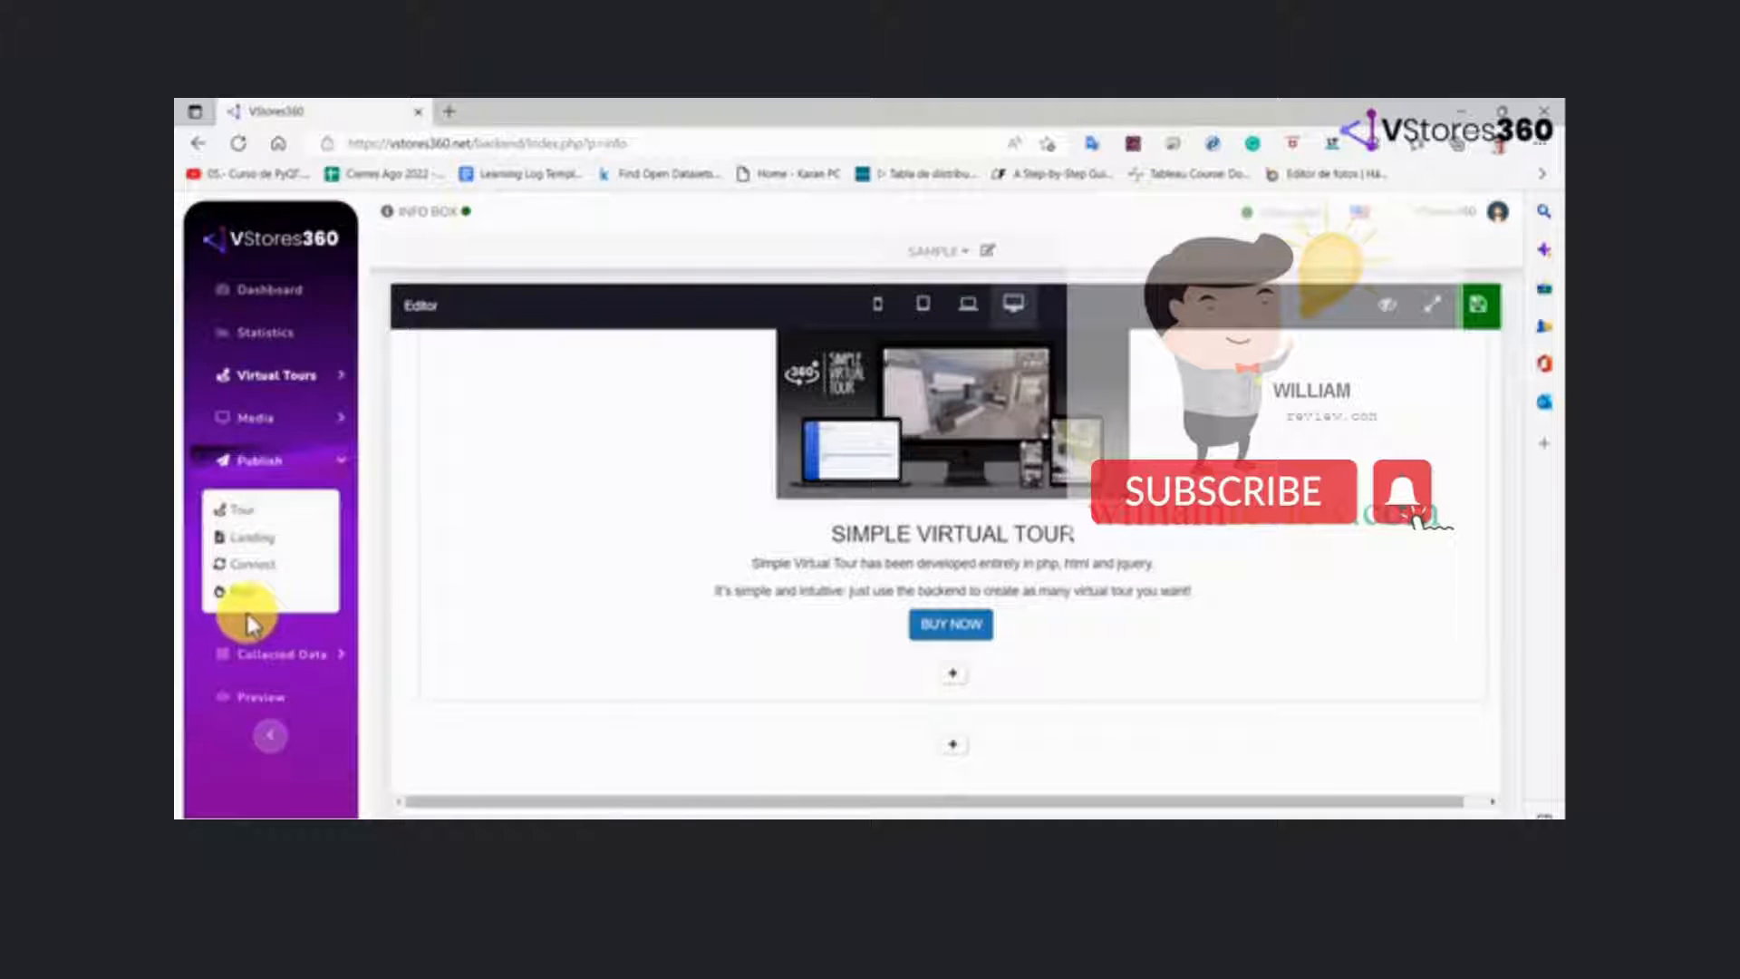
pyautogui.click(243, 517)
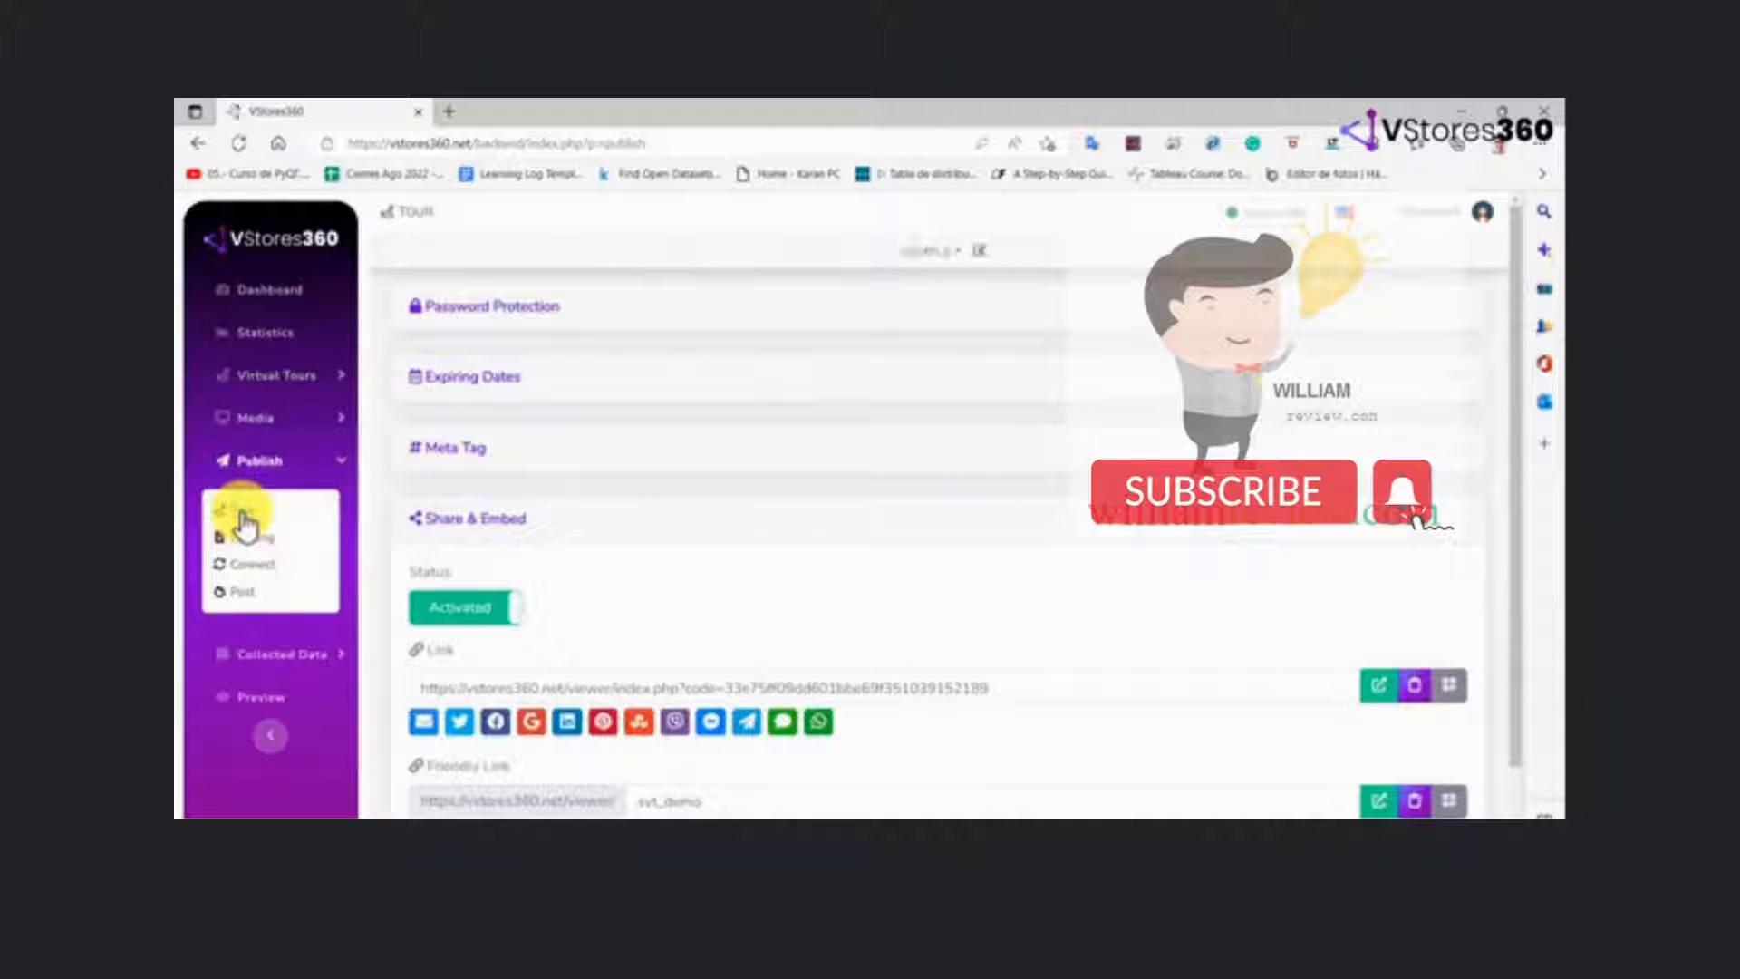
pyautogui.click(245, 538)
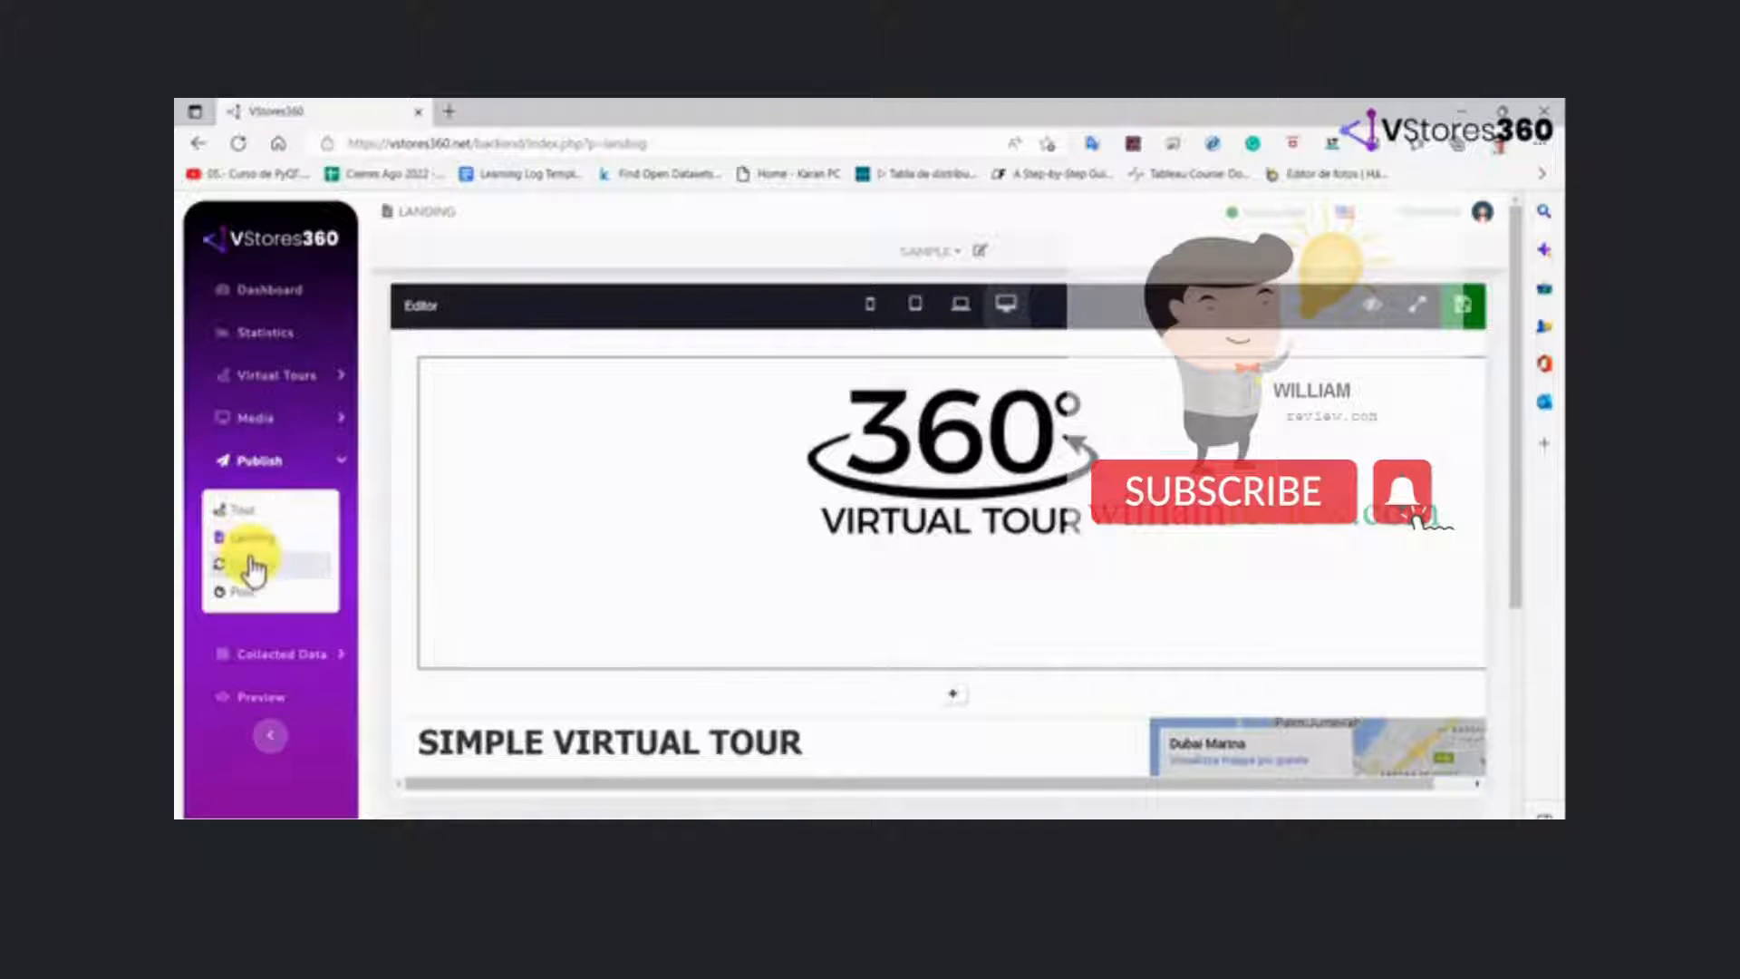
pyautogui.click(253, 567)
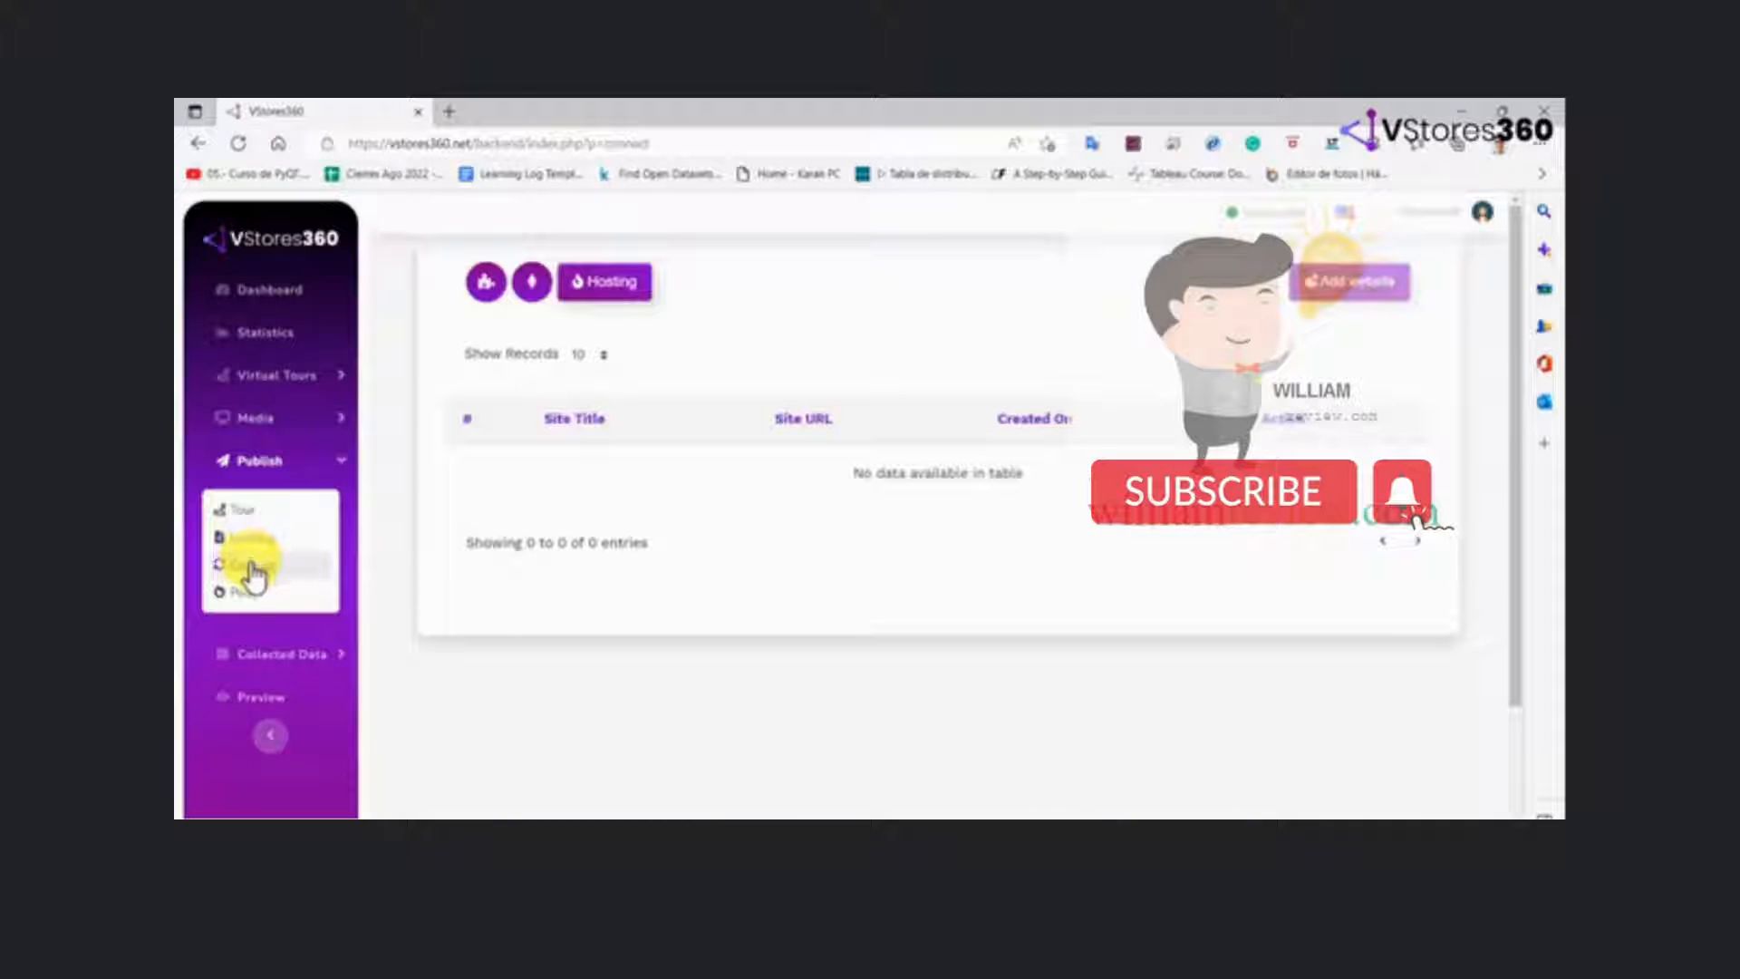
pyautogui.click(253, 597)
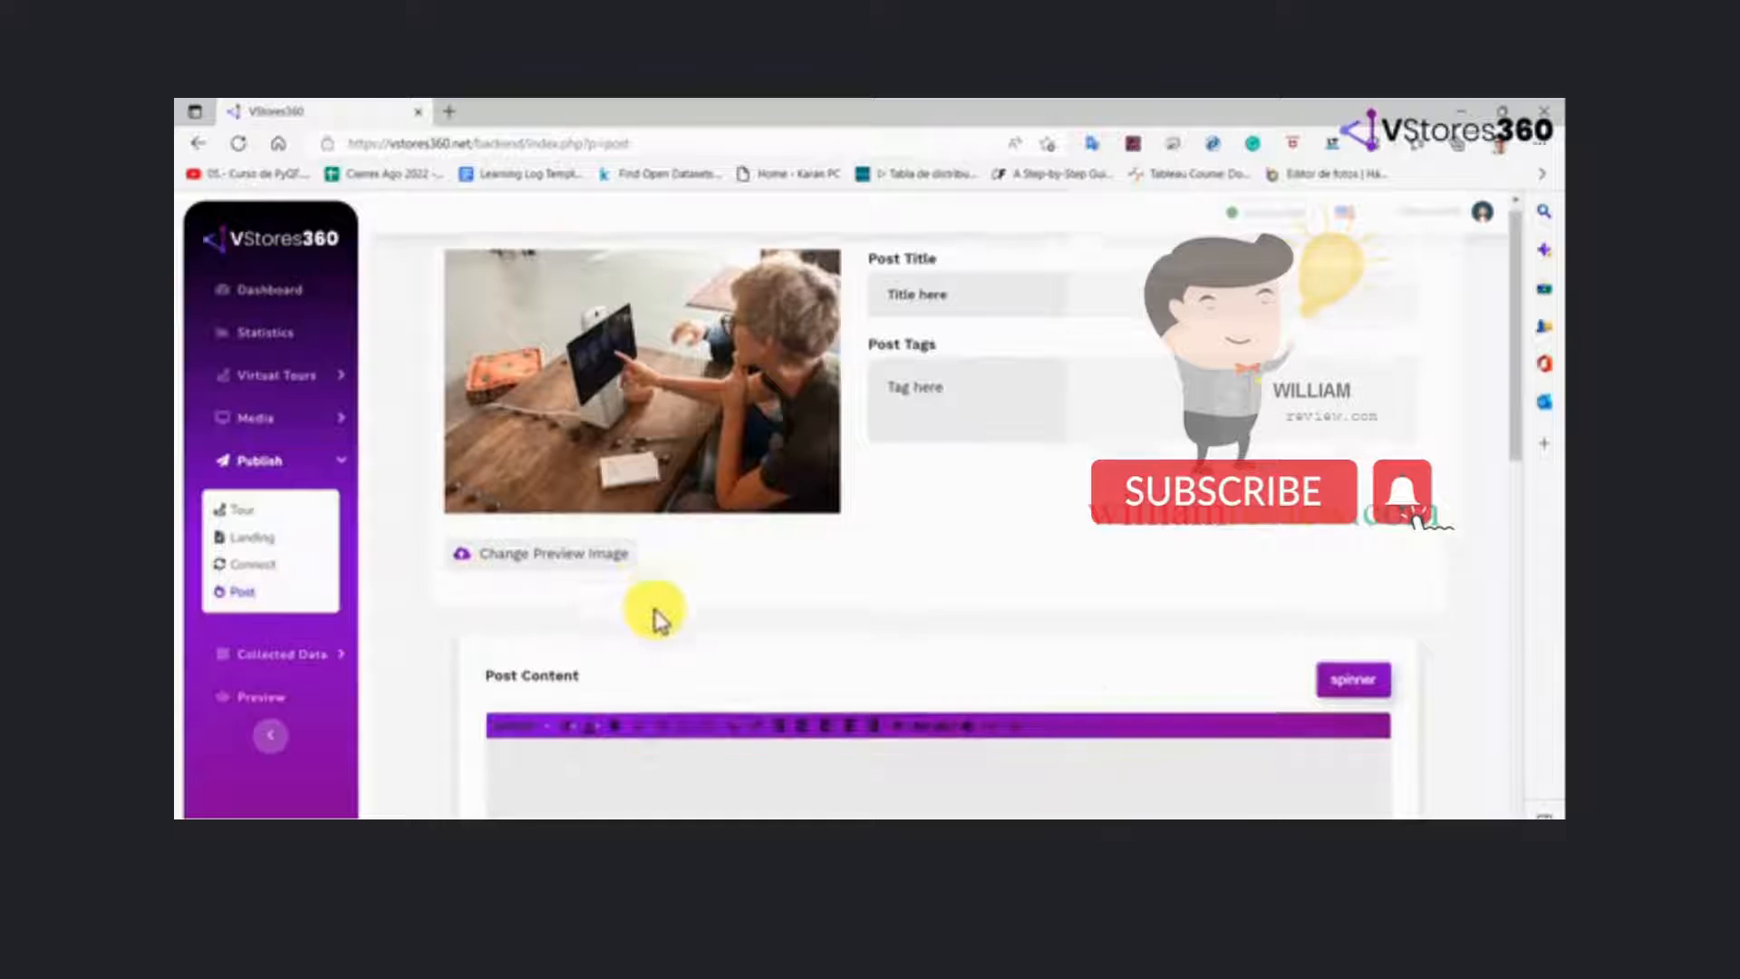
pyautogui.scroll(-3, 652, 614)
pyautogui.scroll(-5, 655, 611)
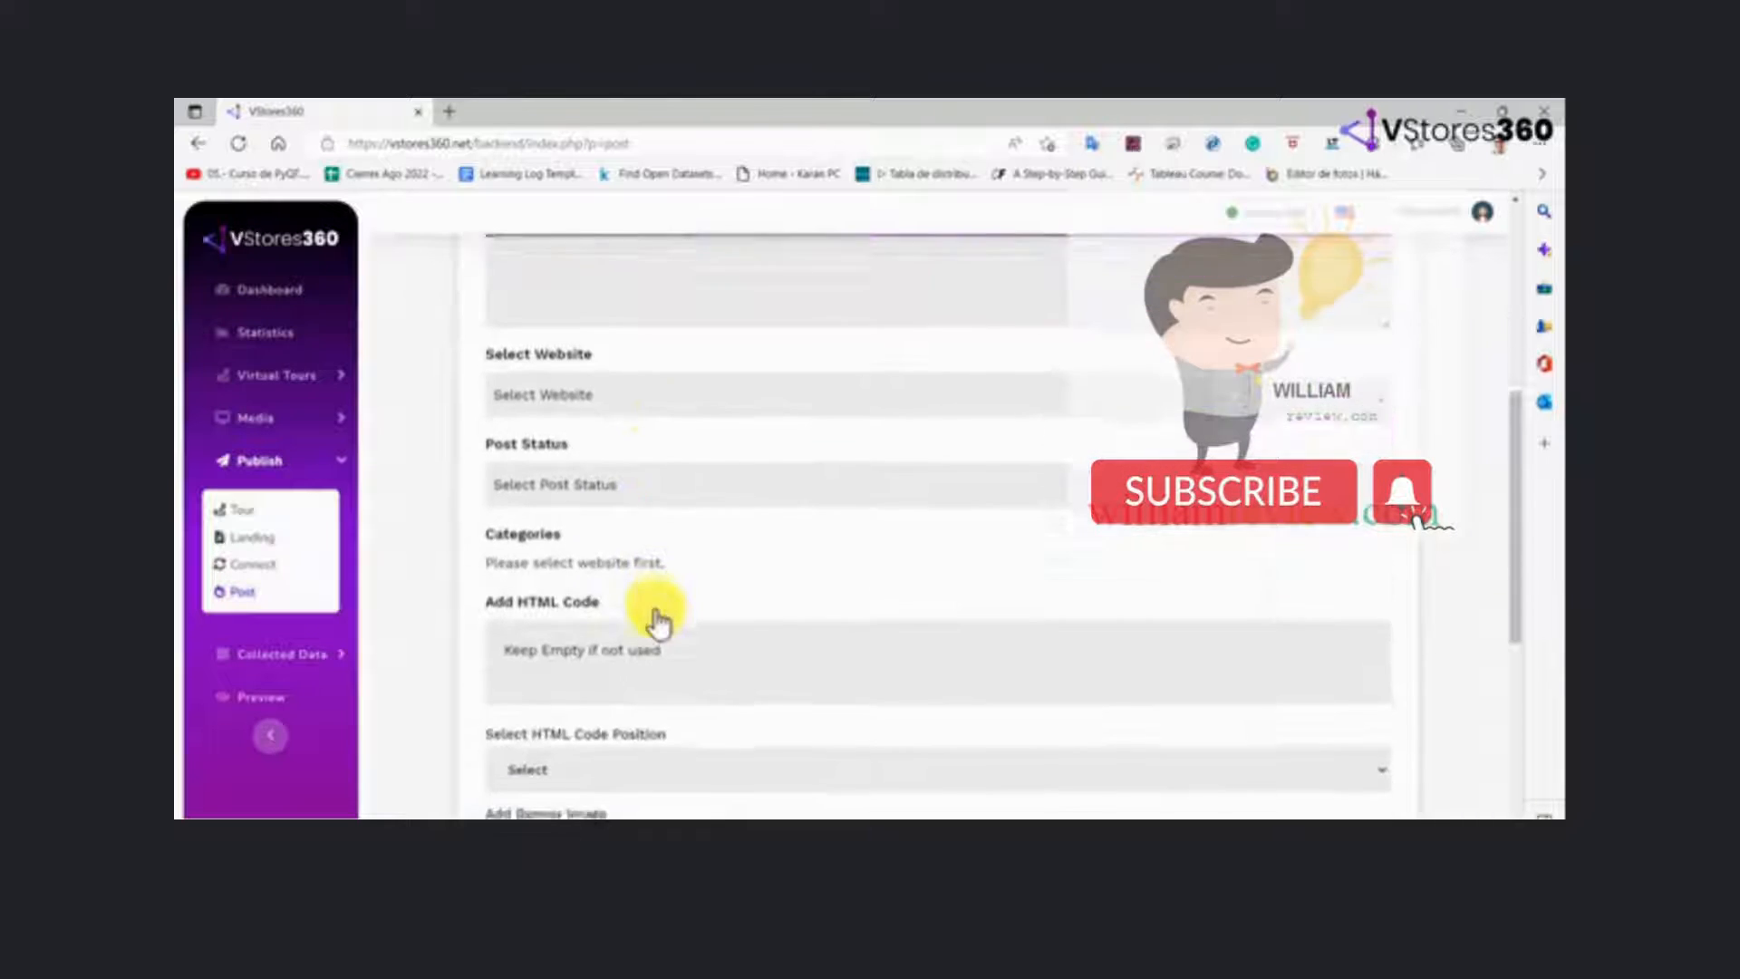
pyautogui.scroll(-3, 655, 610)
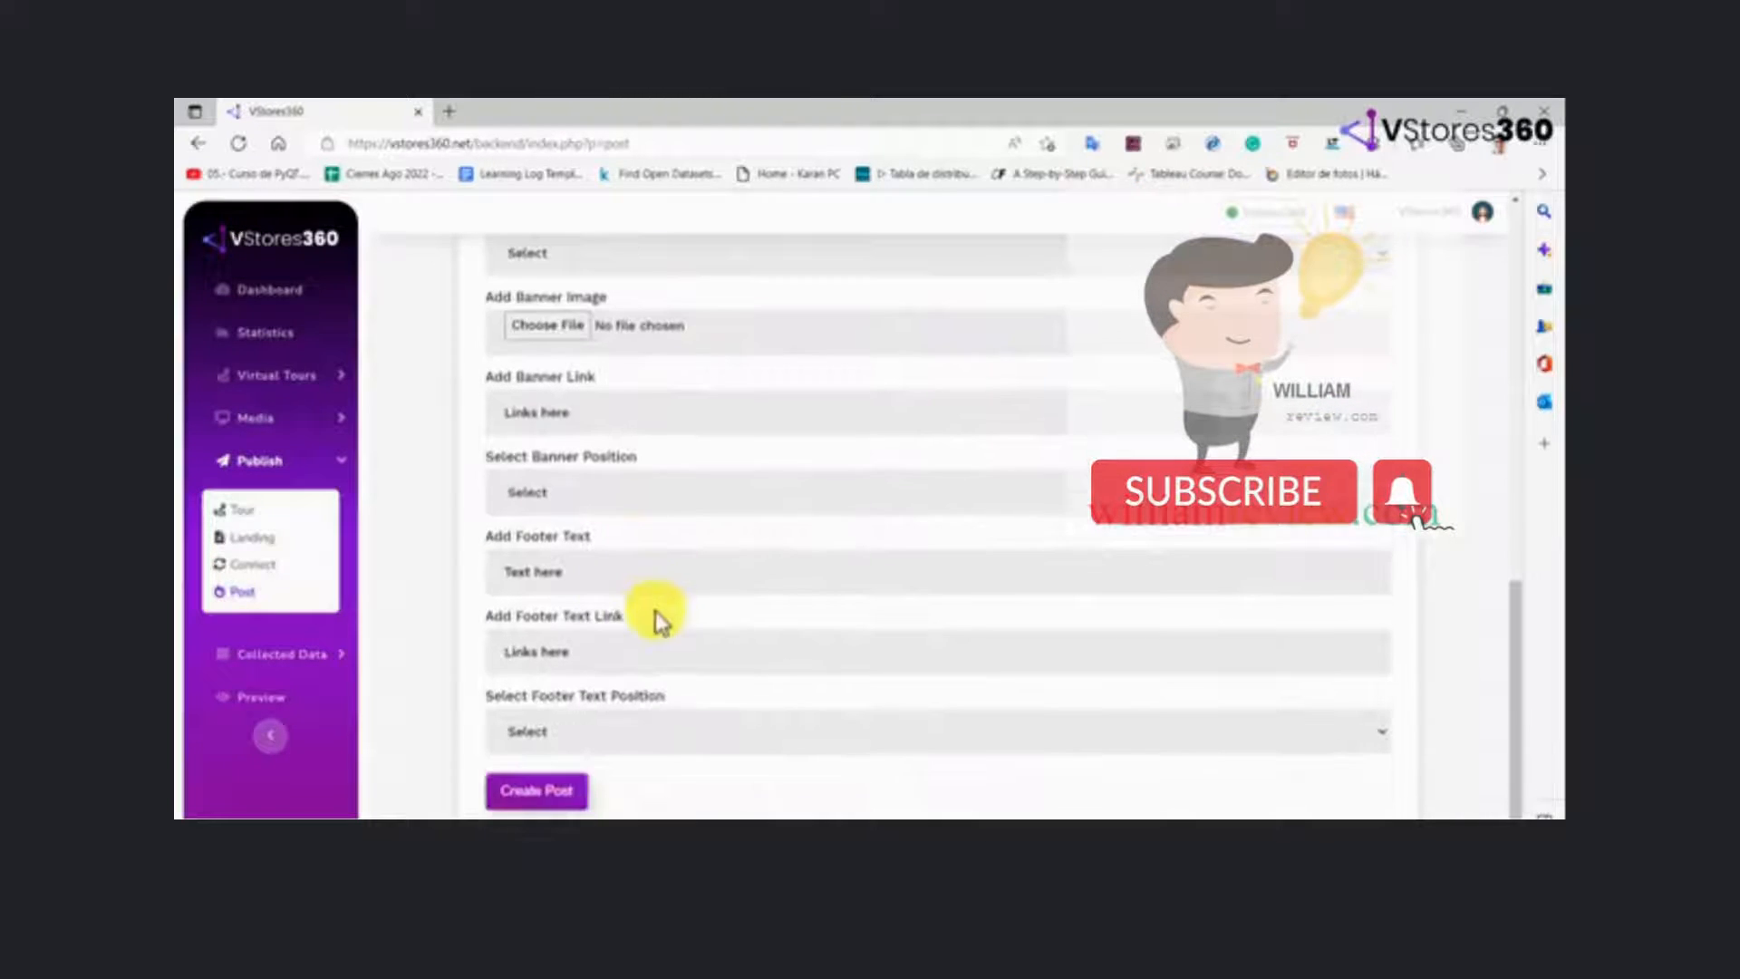
pyautogui.click(318, 656)
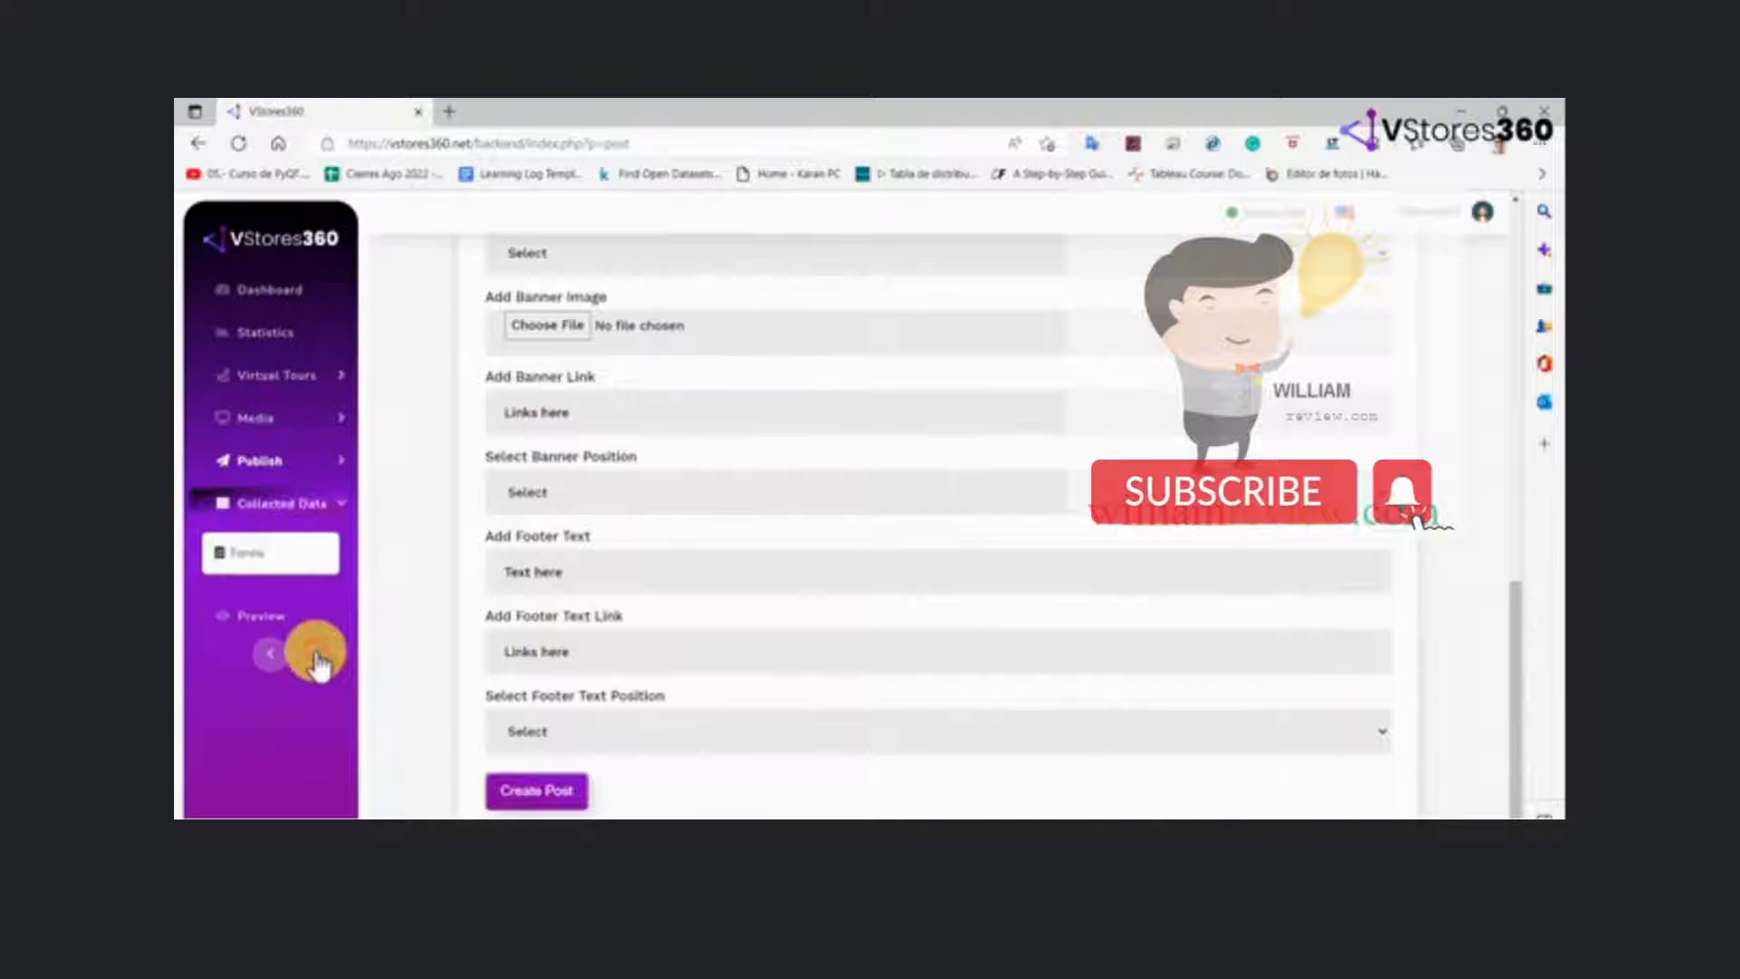
pyautogui.click(278, 555)
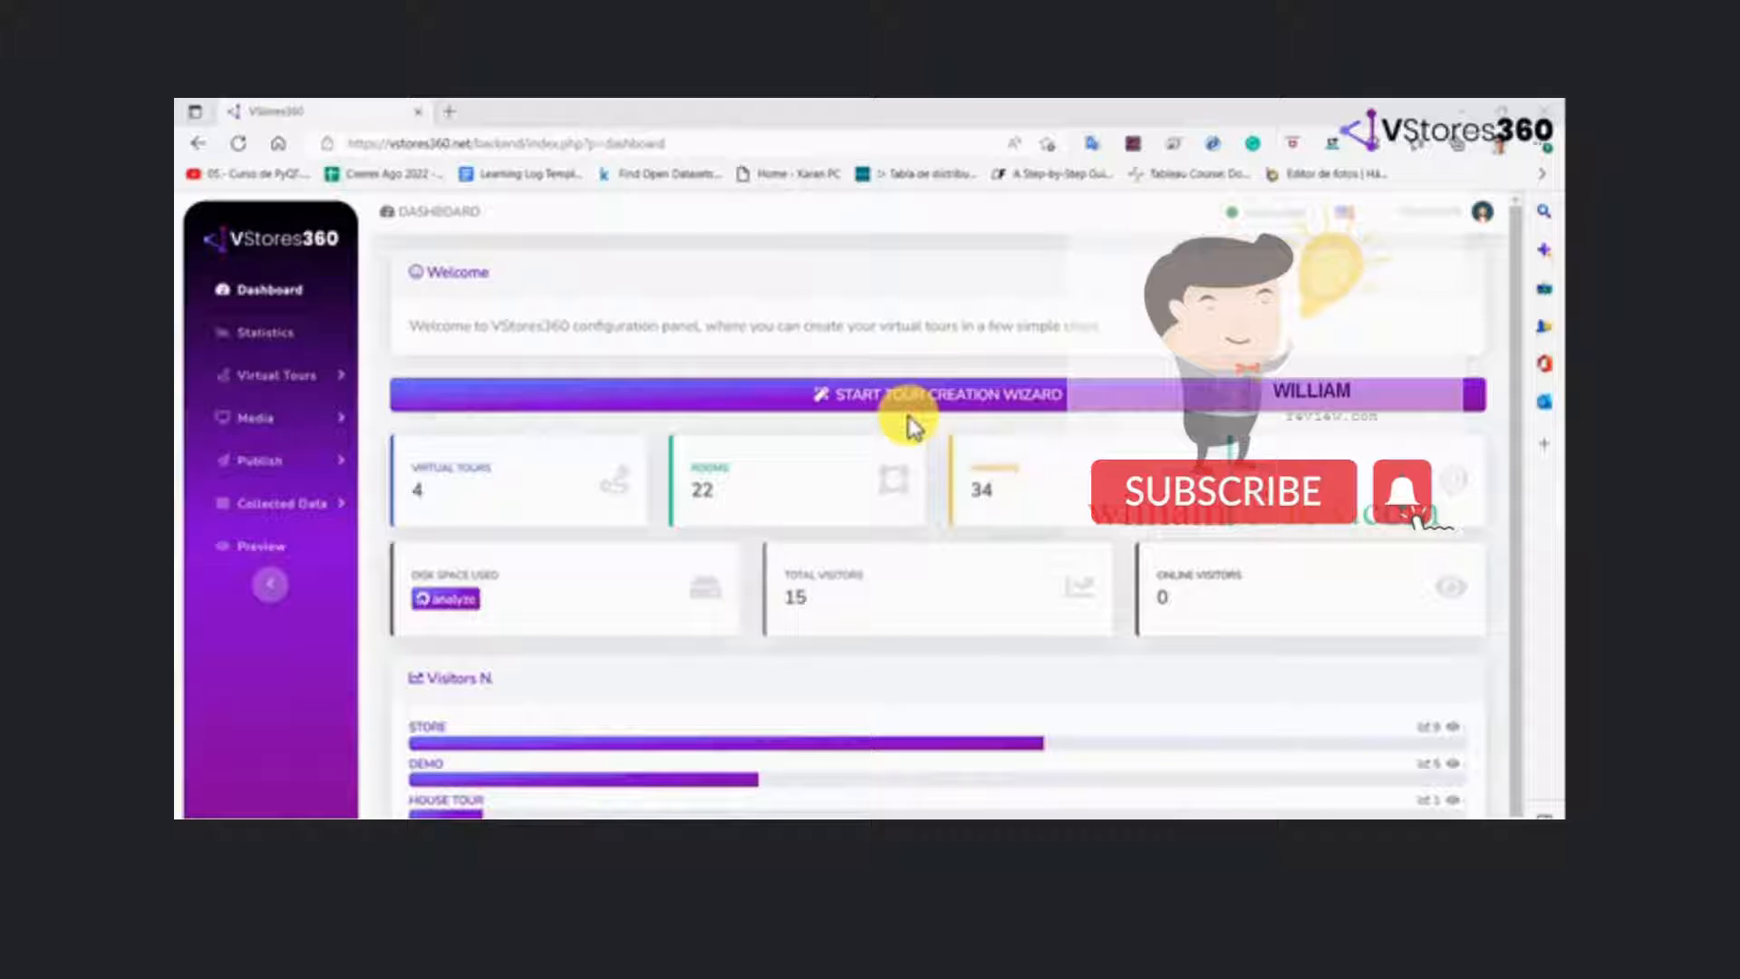
# Start the tour creation wizard and create a new virtual tour named Proof
pyautogui.click(909, 408)
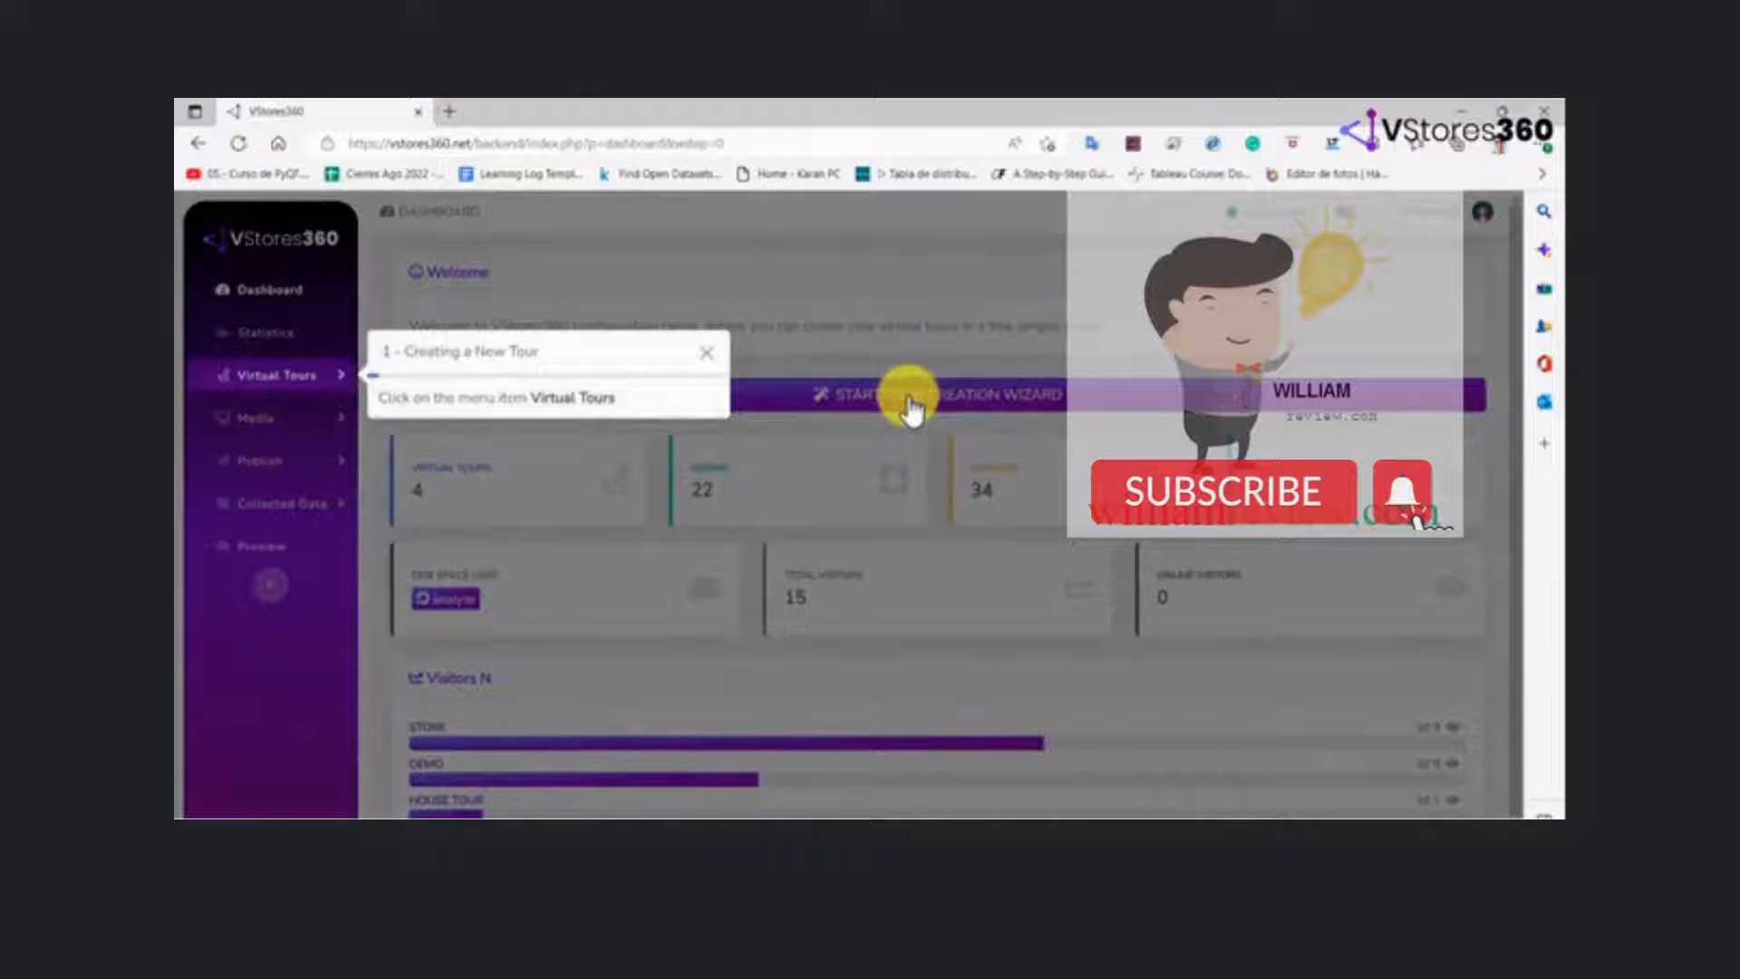
pyautogui.click(281, 377)
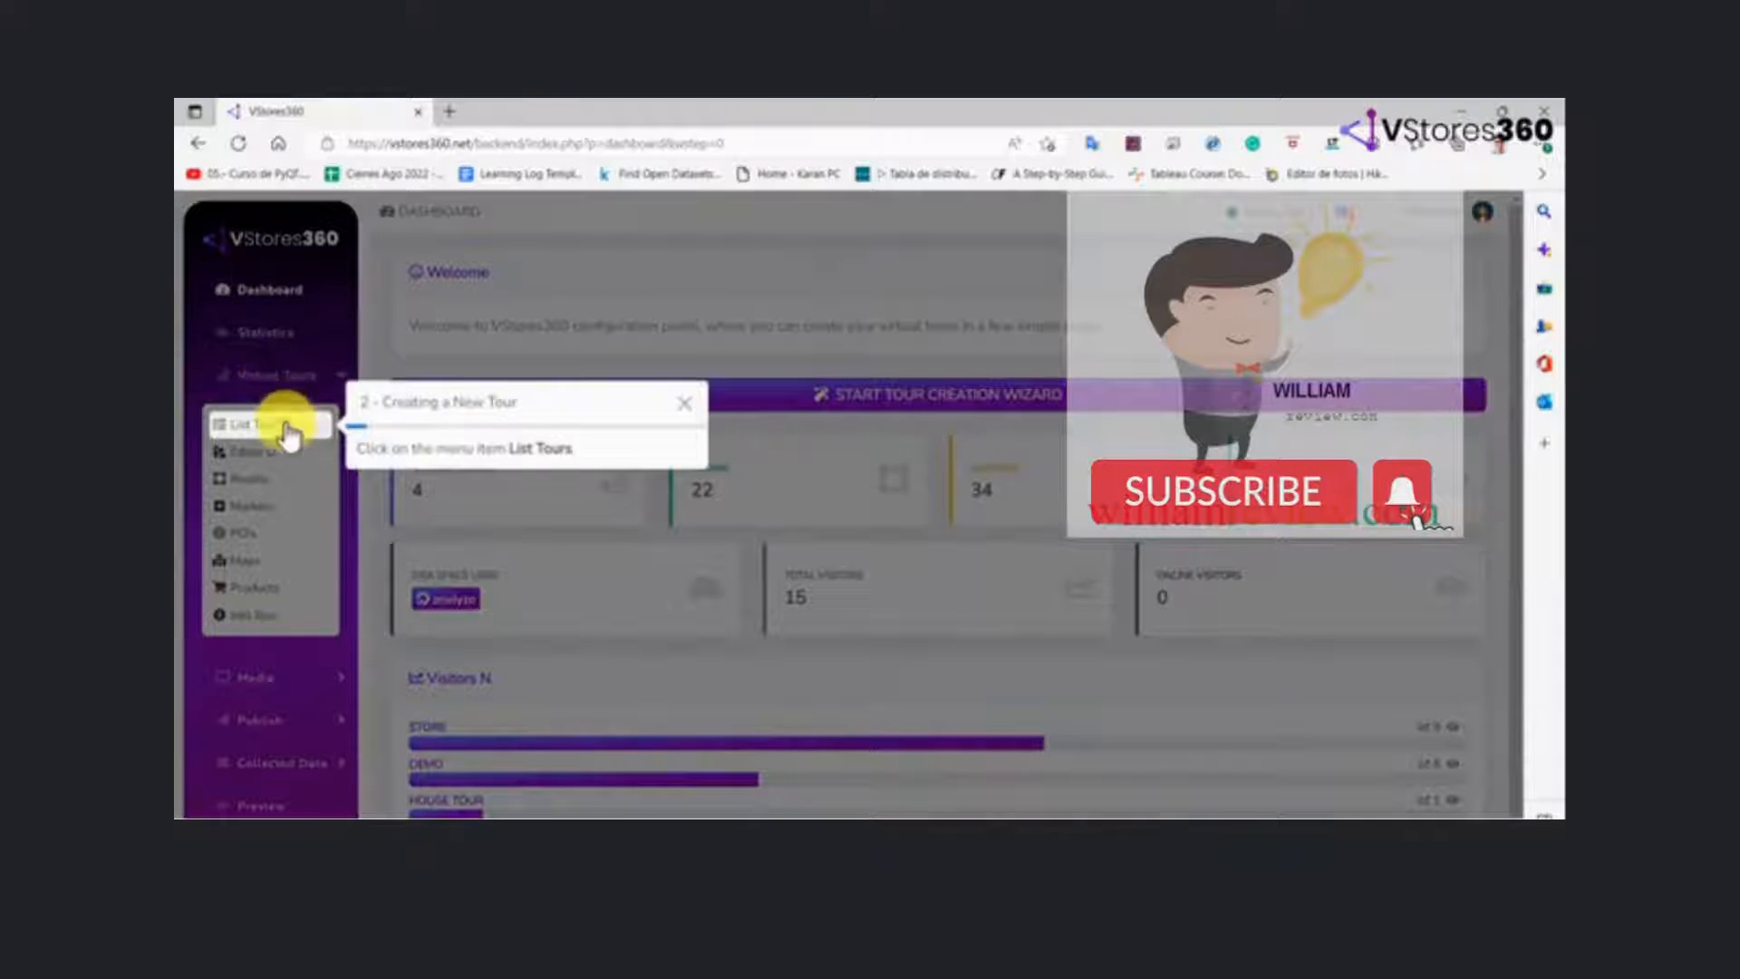
pyautogui.click(285, 426)
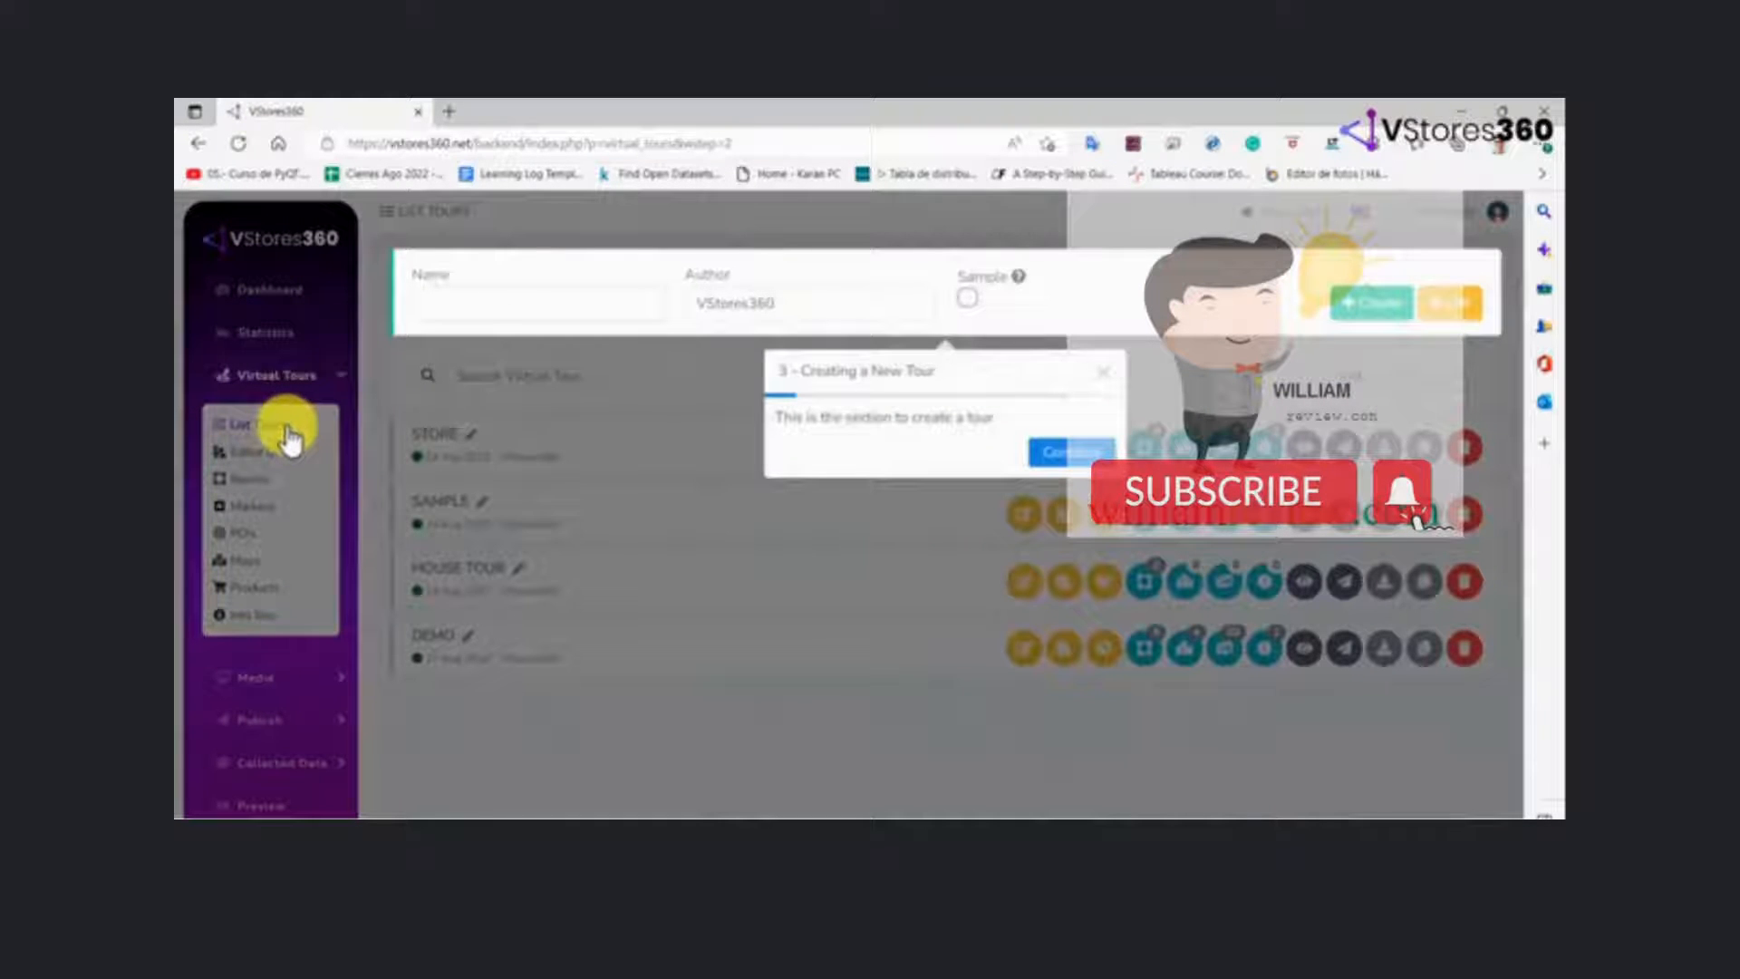
pyautogui.click(1065, 458)
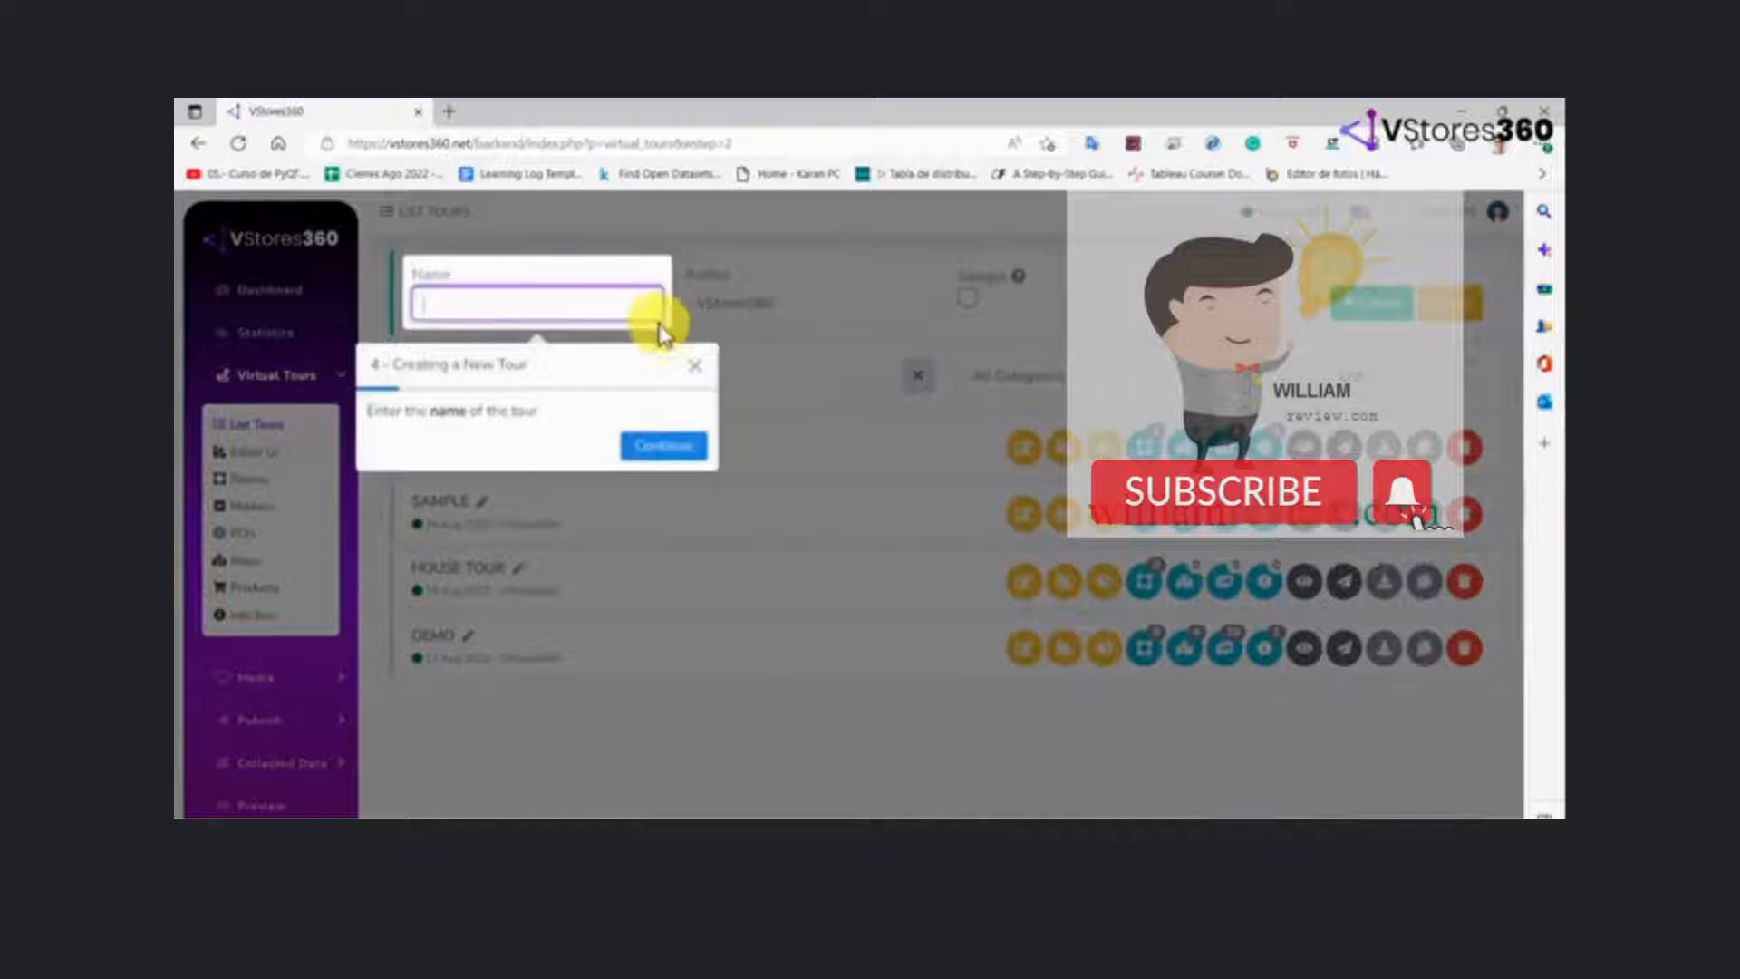
pyautogui.click(621, 308)
pyautogui.write('Proof')
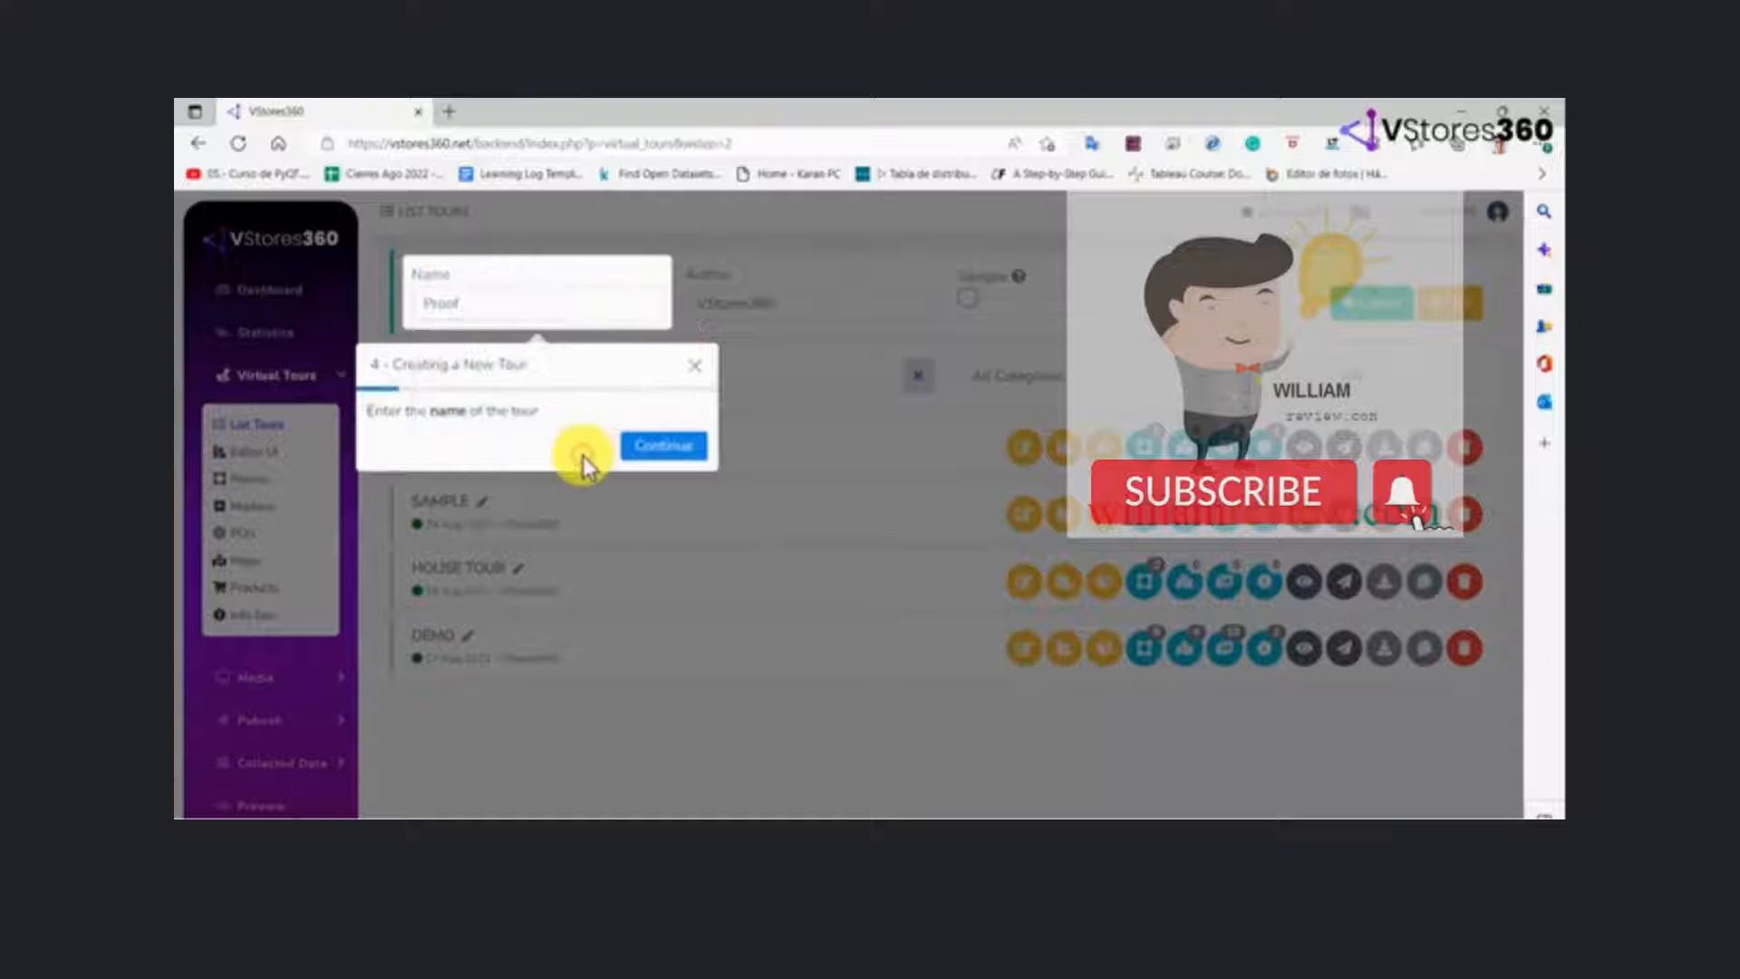
pyautogui.click(652, 445)
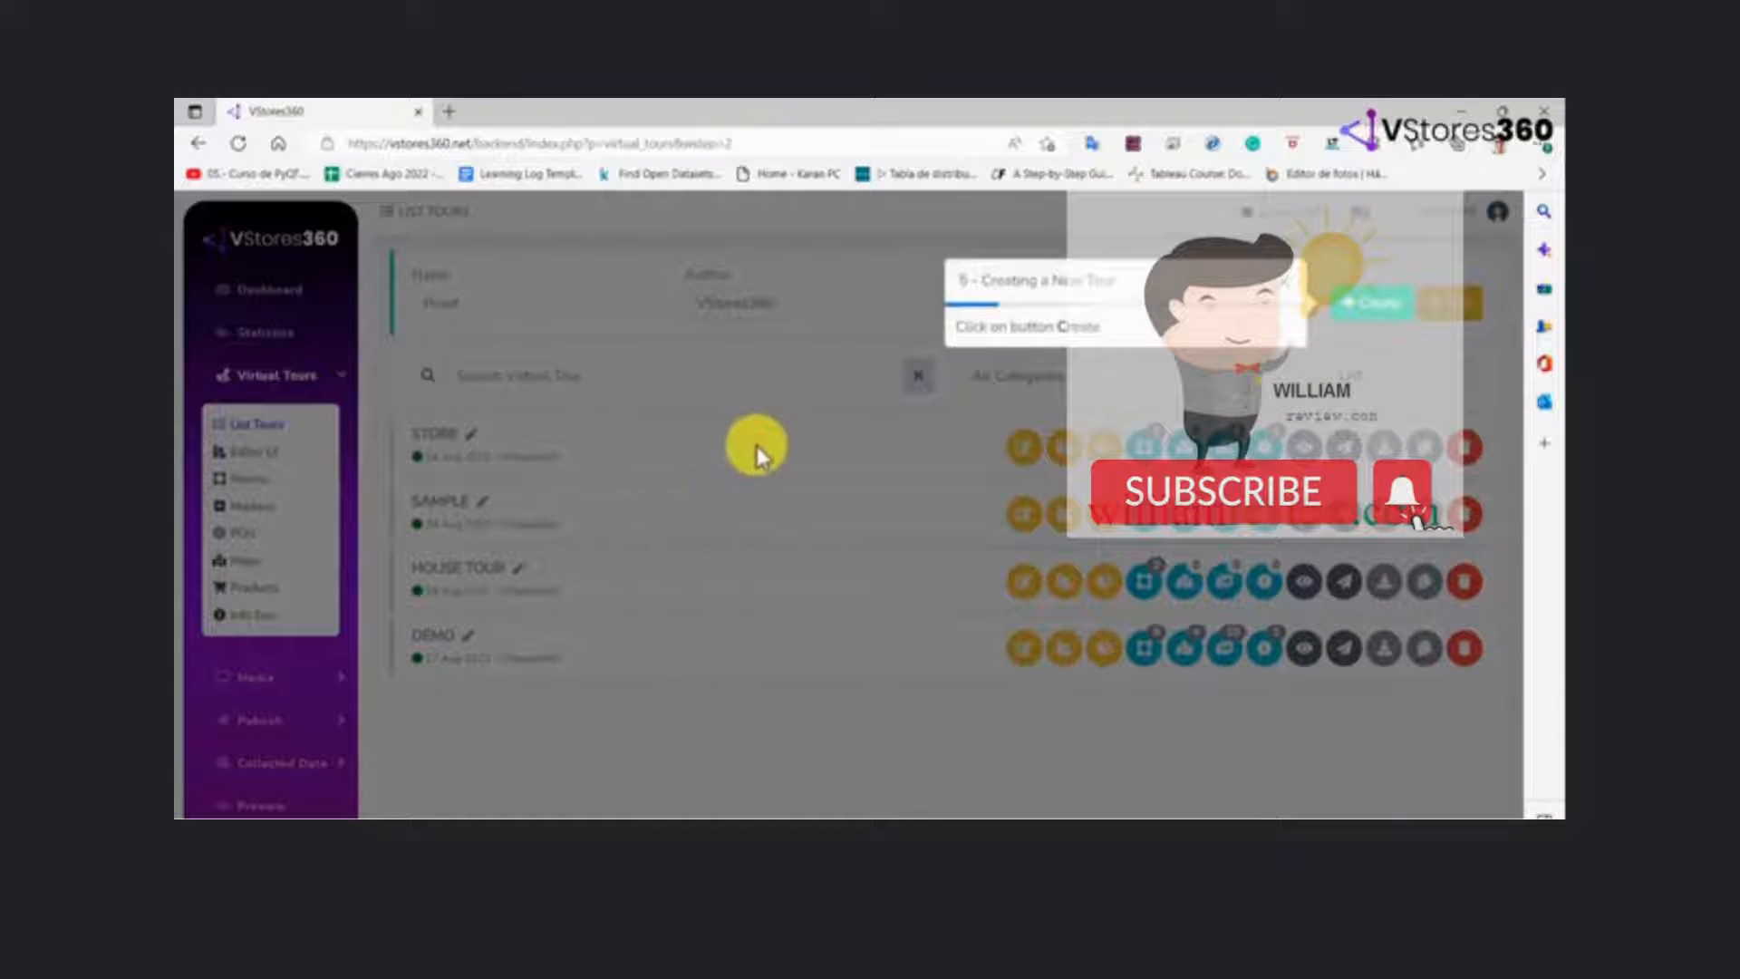
pyautogui.click(1376, 315)
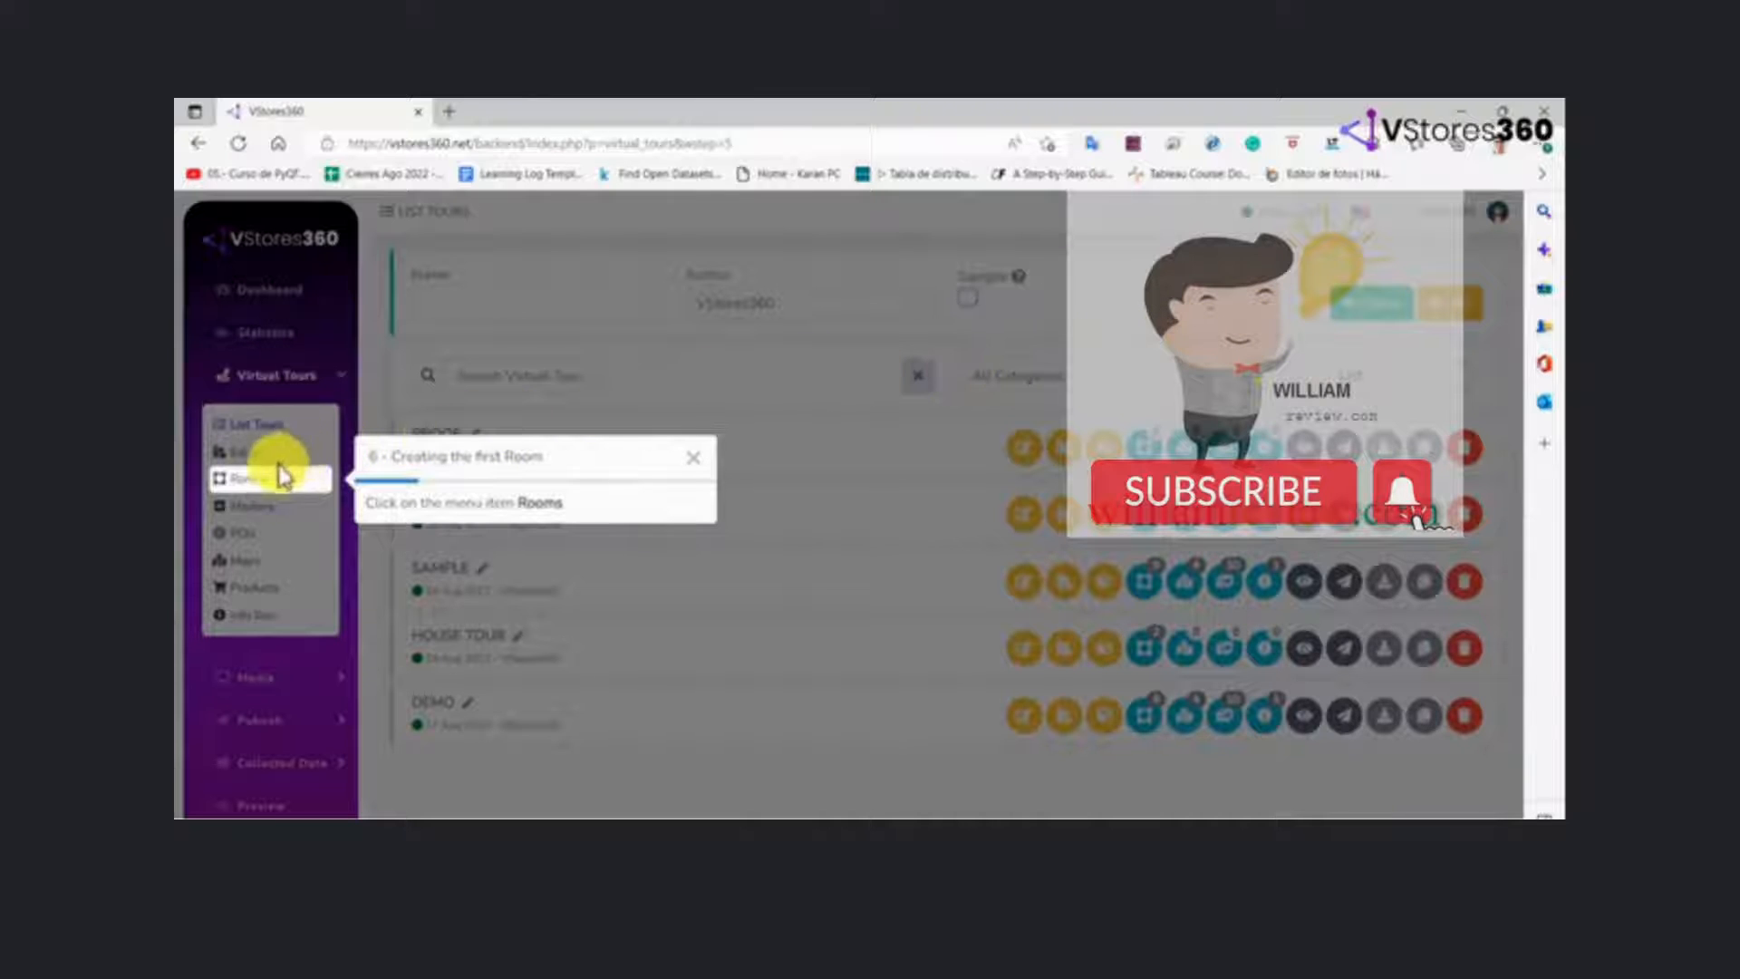
# Start a new room in the Proof tour and name it Room 1
pyautogui.click(255, 483)
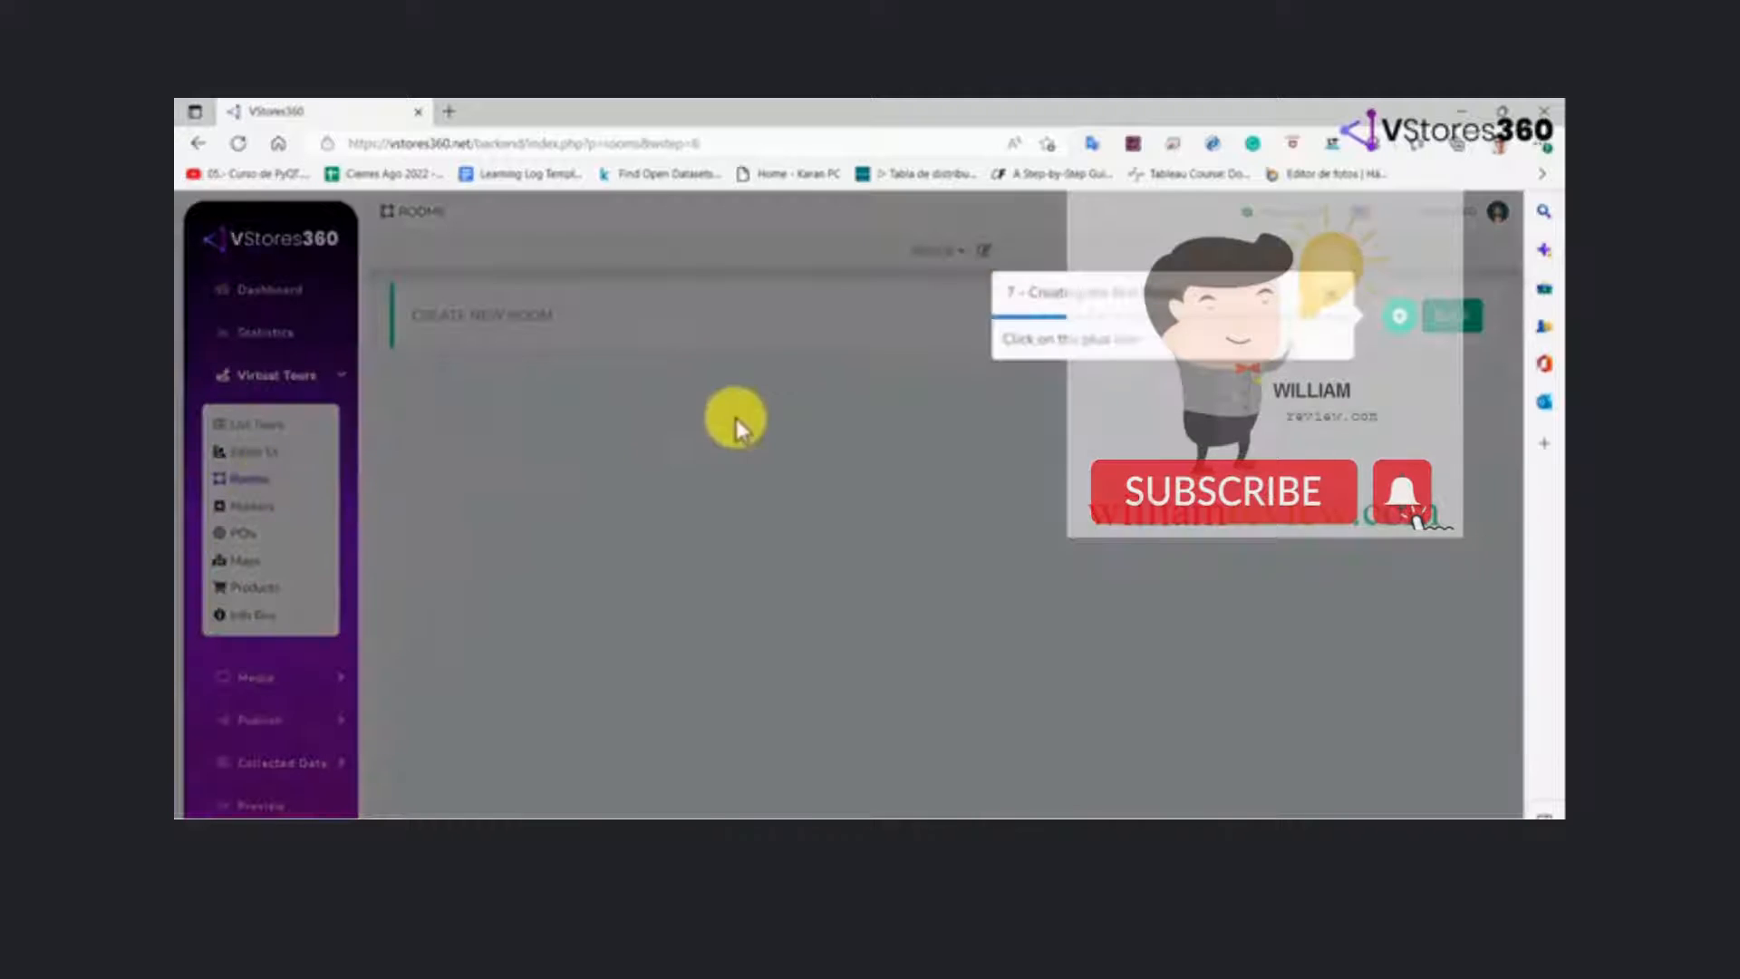
pyautogui.click(1400, 322)
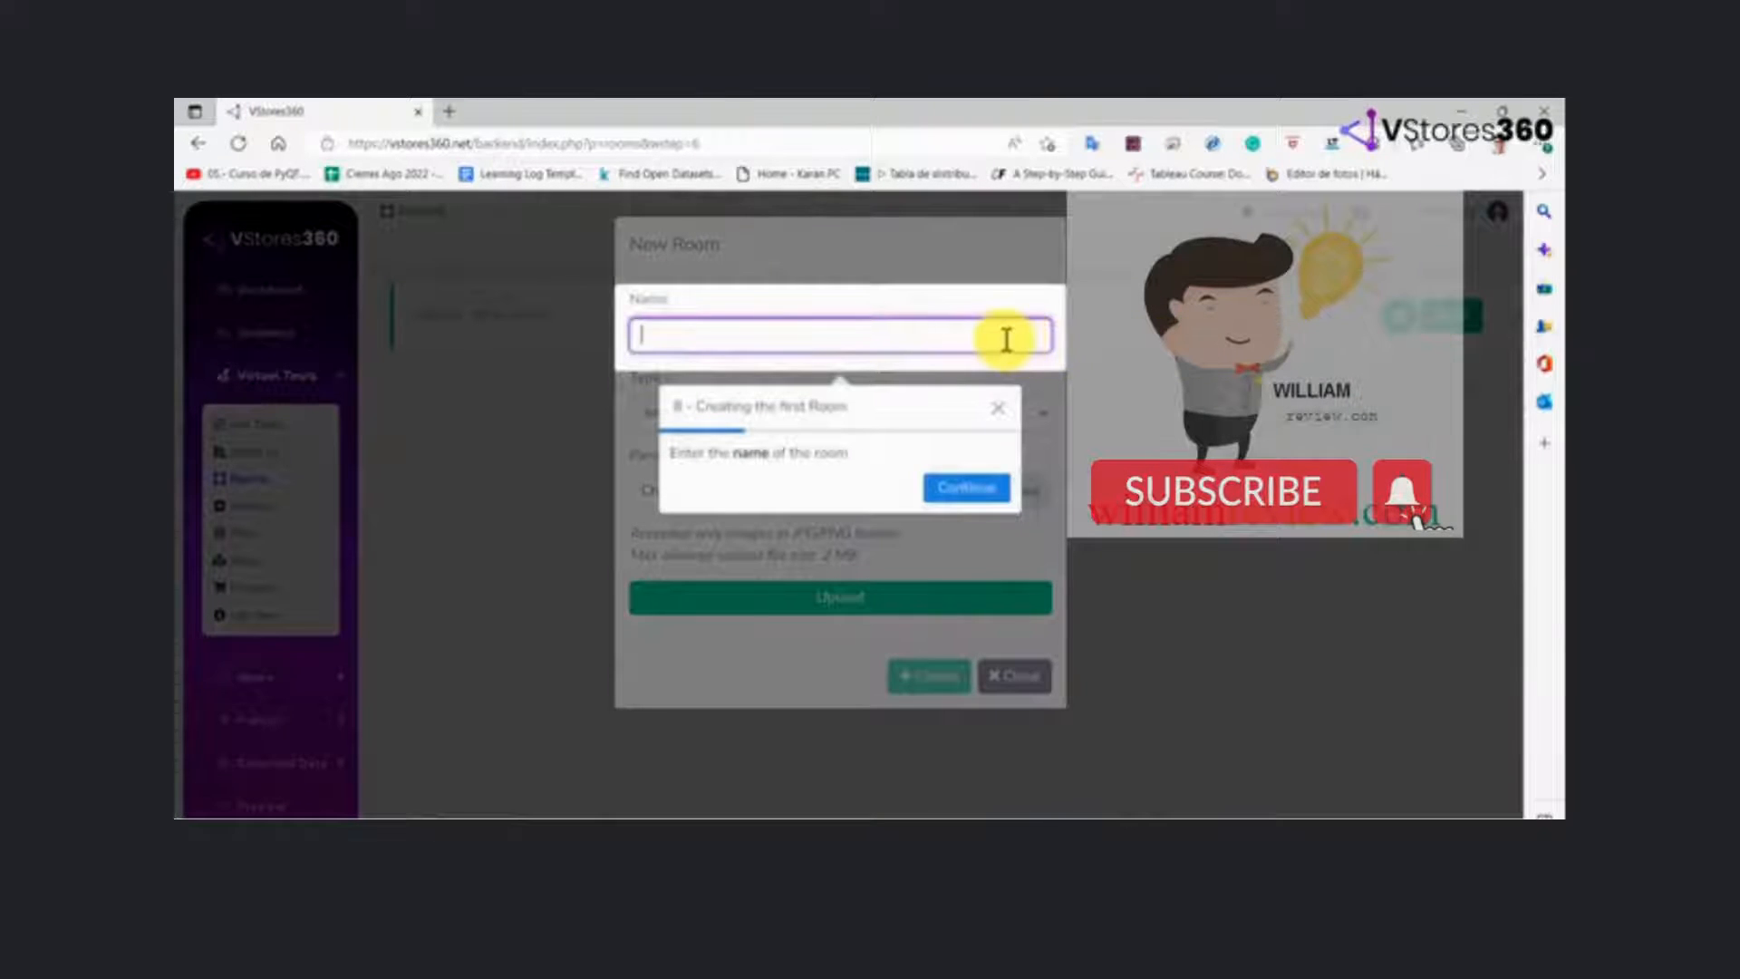
pyautogui.click(1003, 337)
pyautogui.write('Room 1')
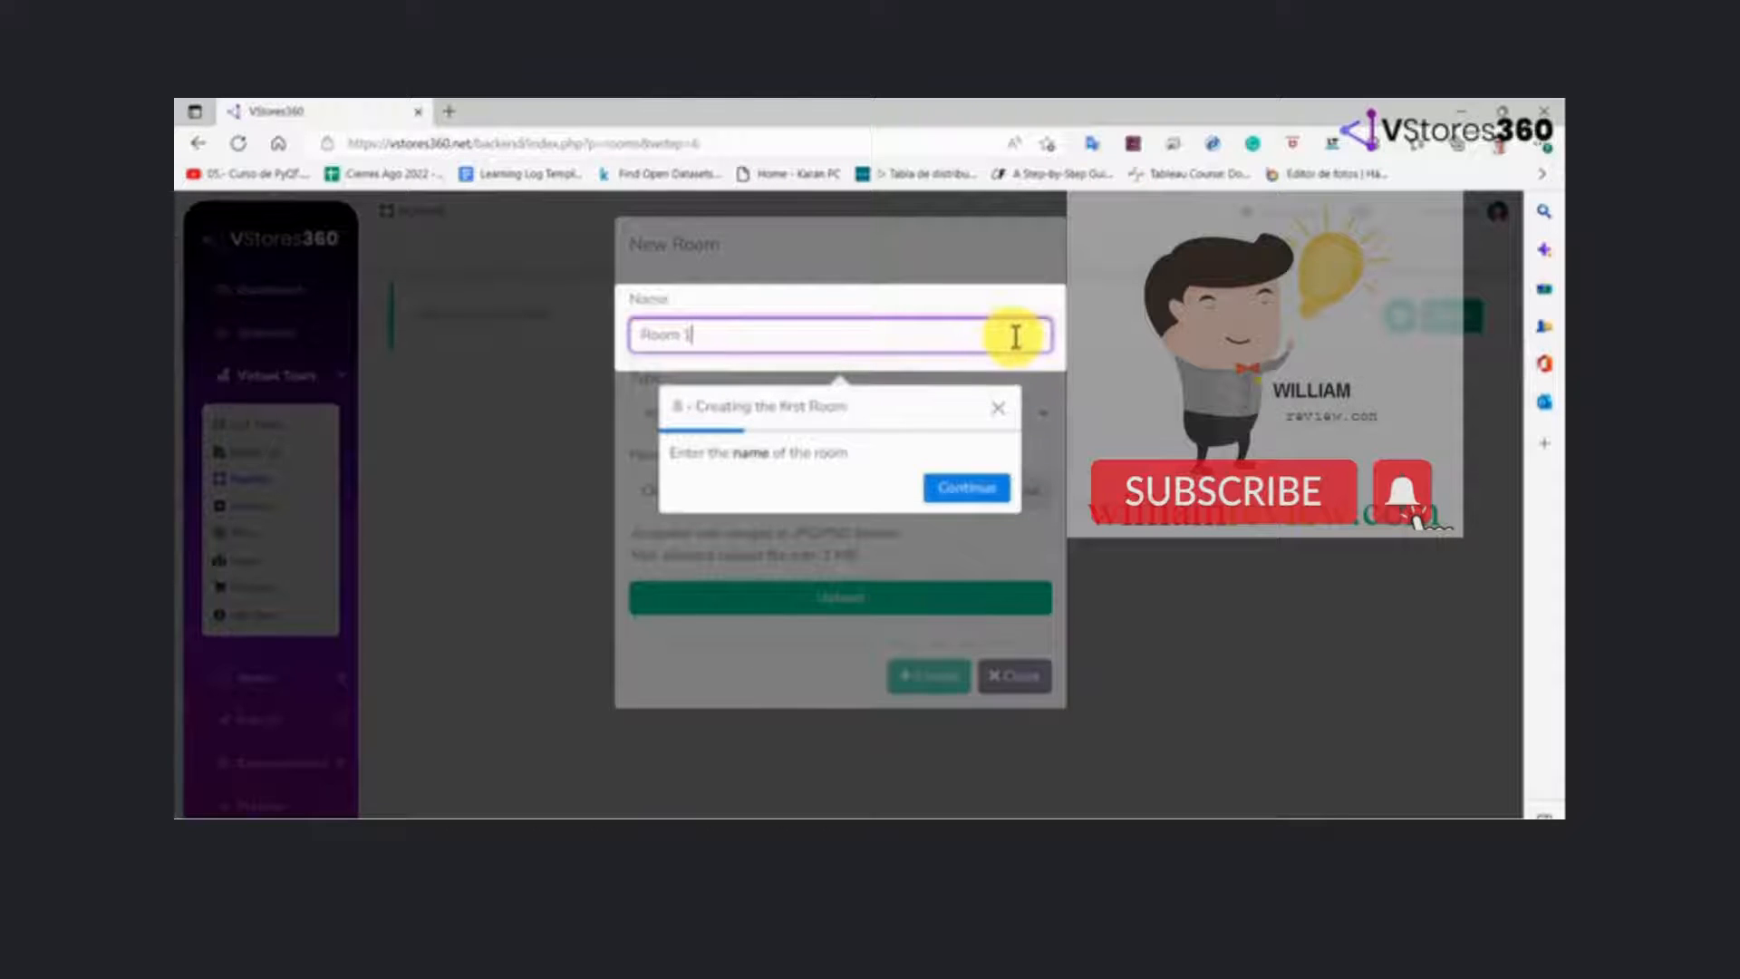
pyautogui.click(959, 494)
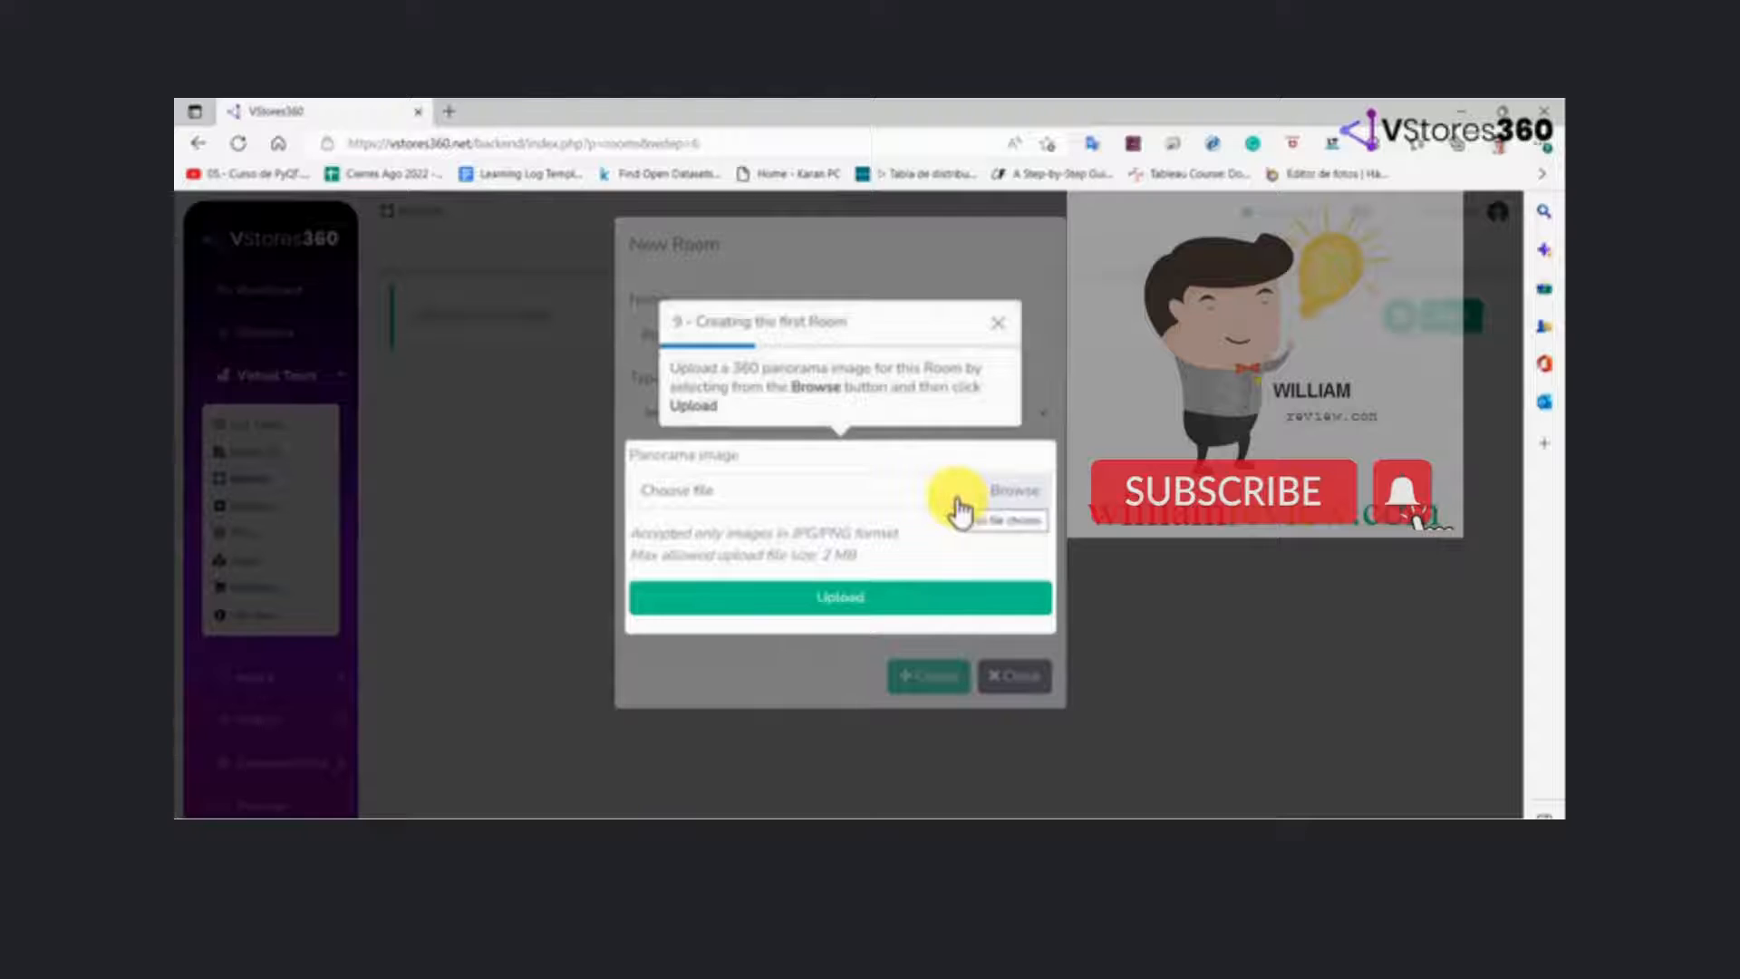
# Upload room1.jpg as the panorama image of the new room
pyautogui.click(1013, 494)
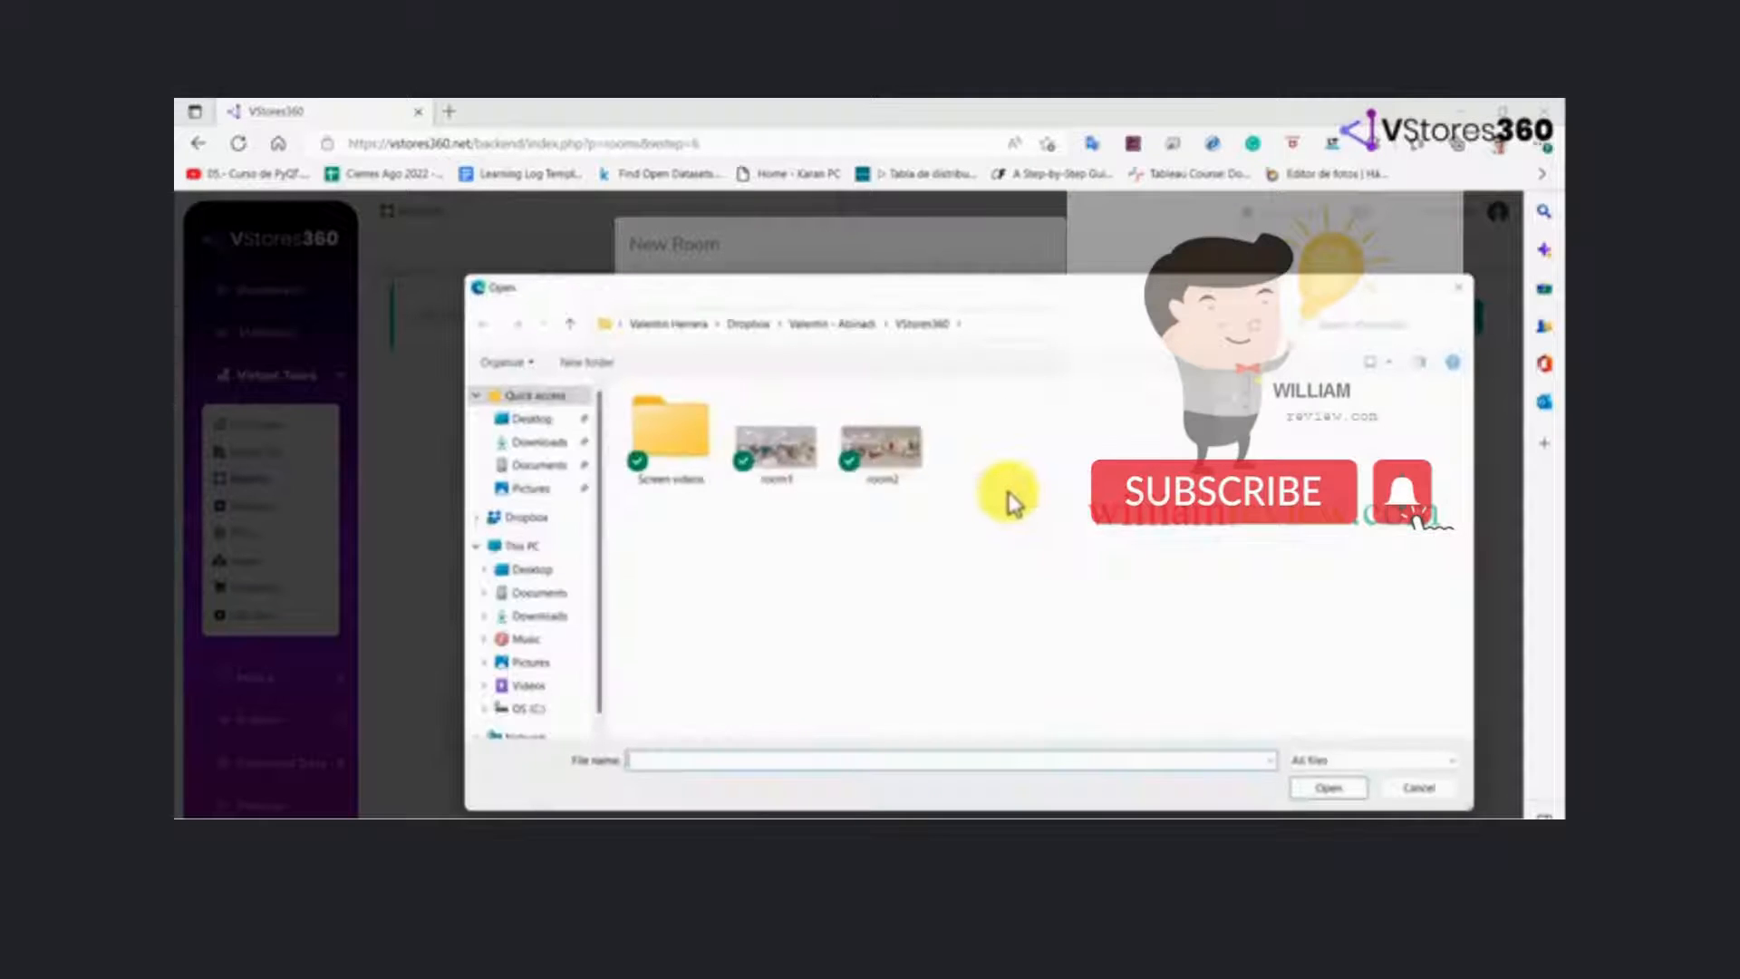
pyautogui.click(792, 458)
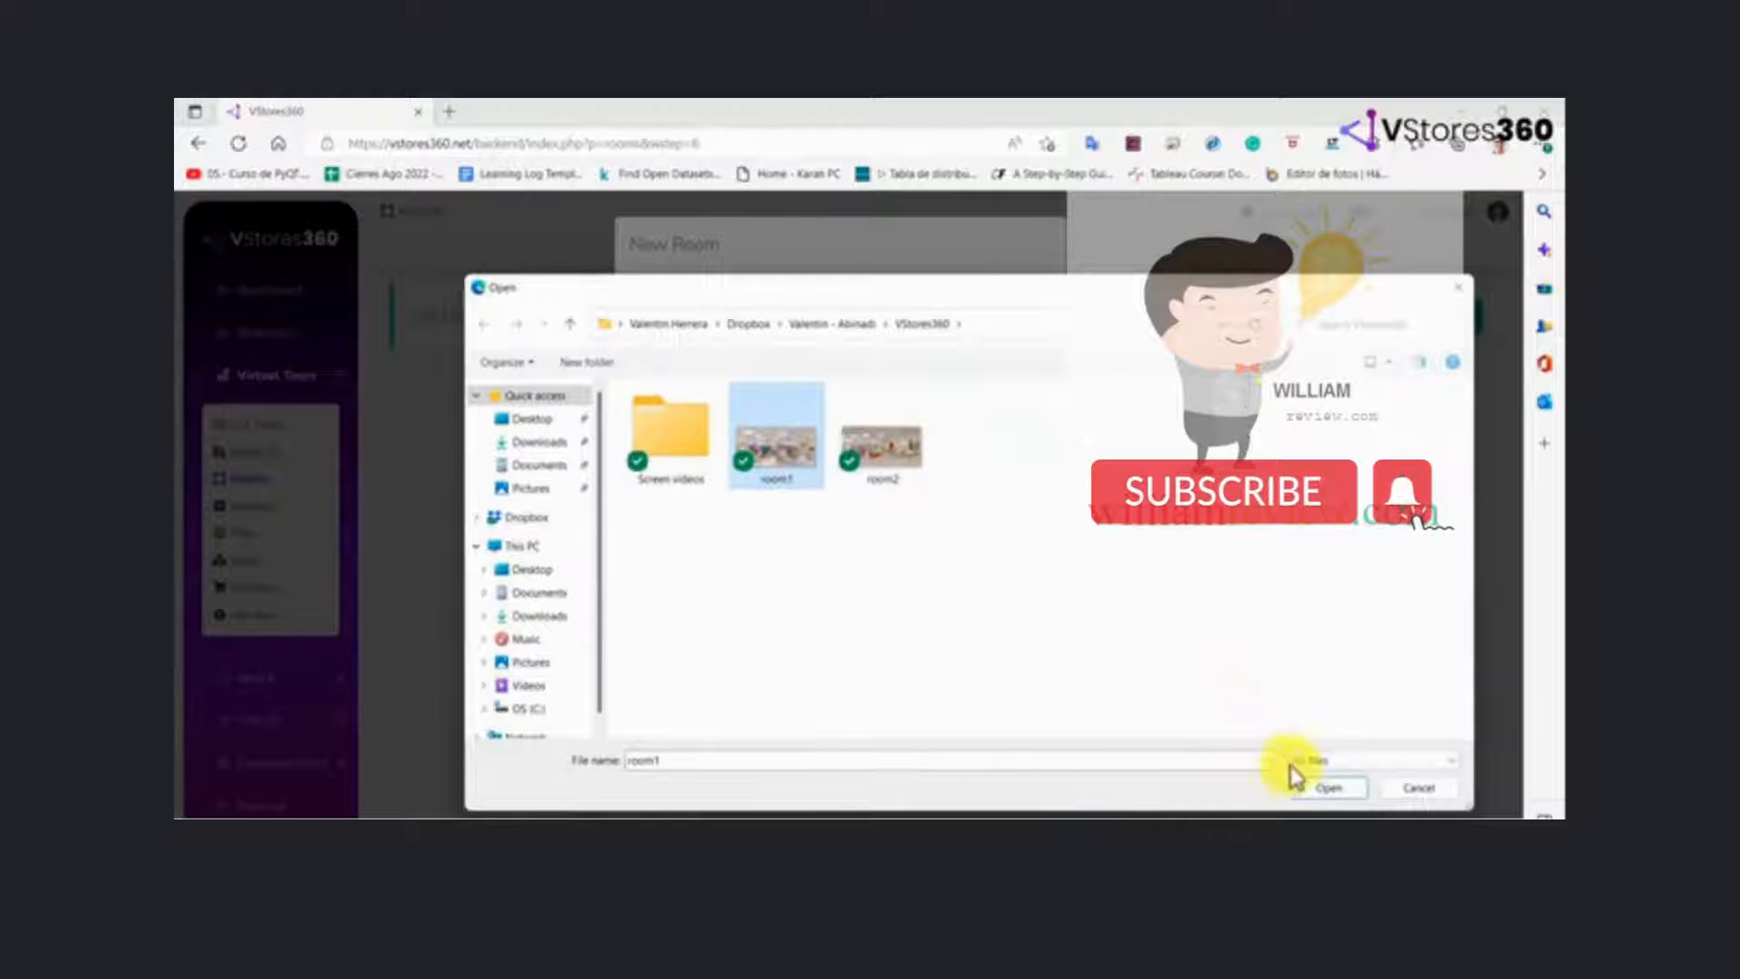
pyautogui.click(1319, 787)
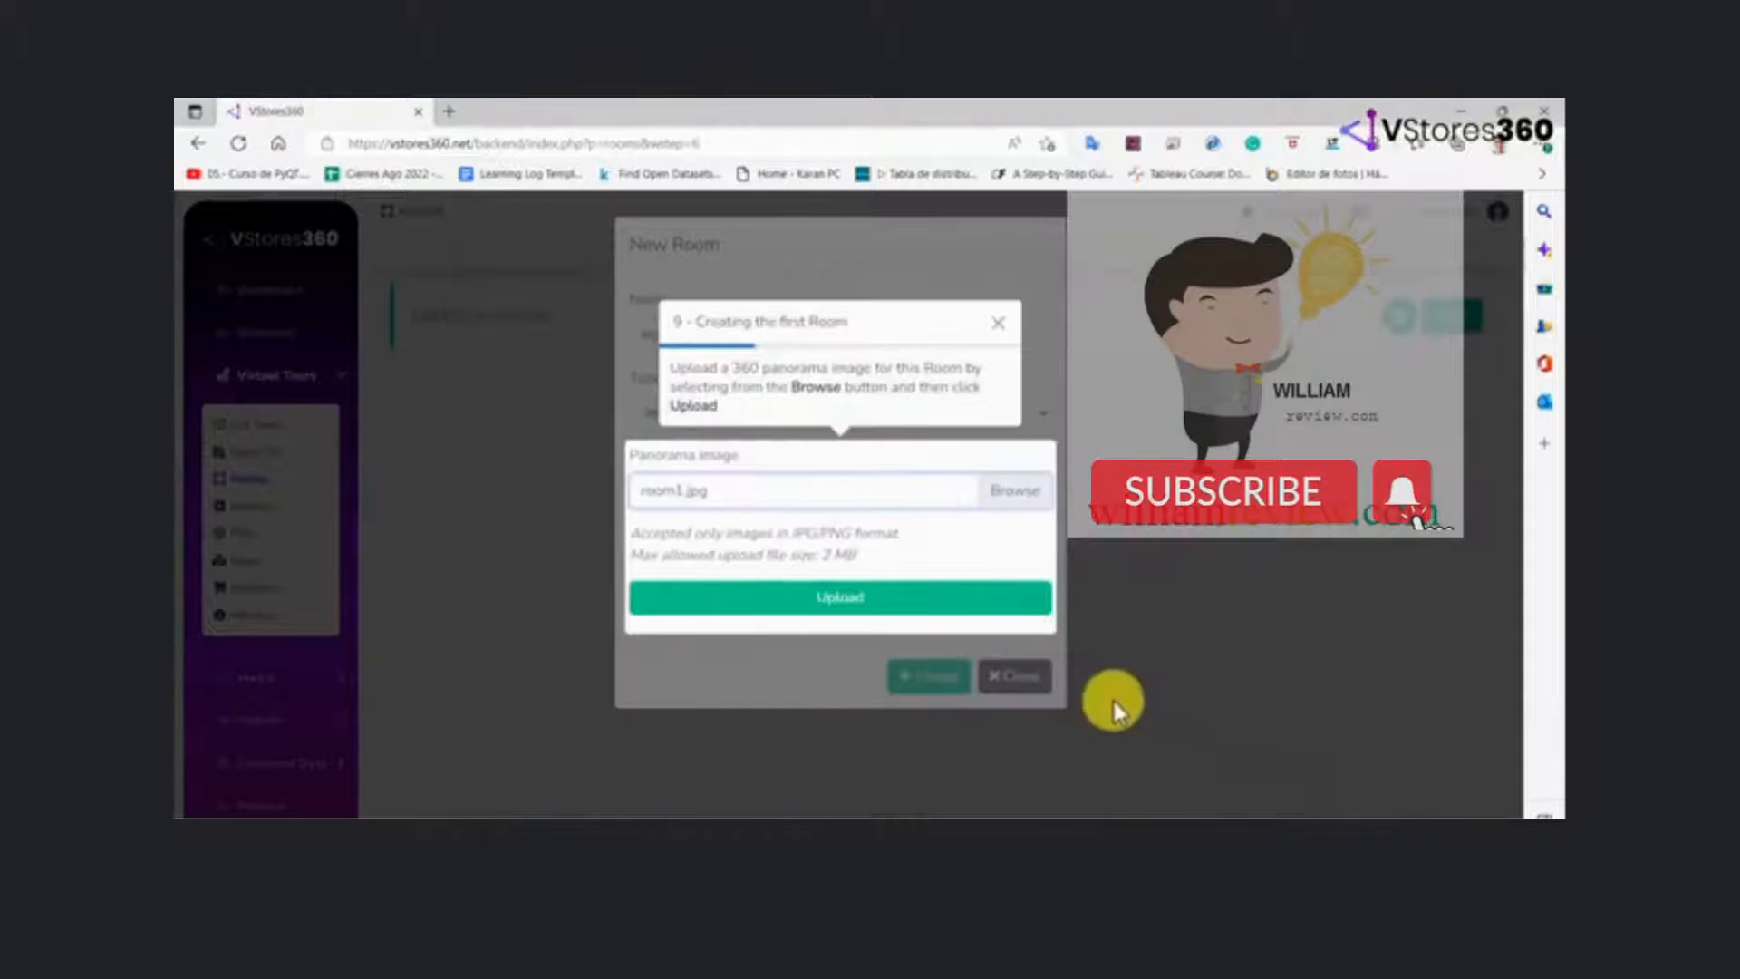
pyautogui.click(873, 598)
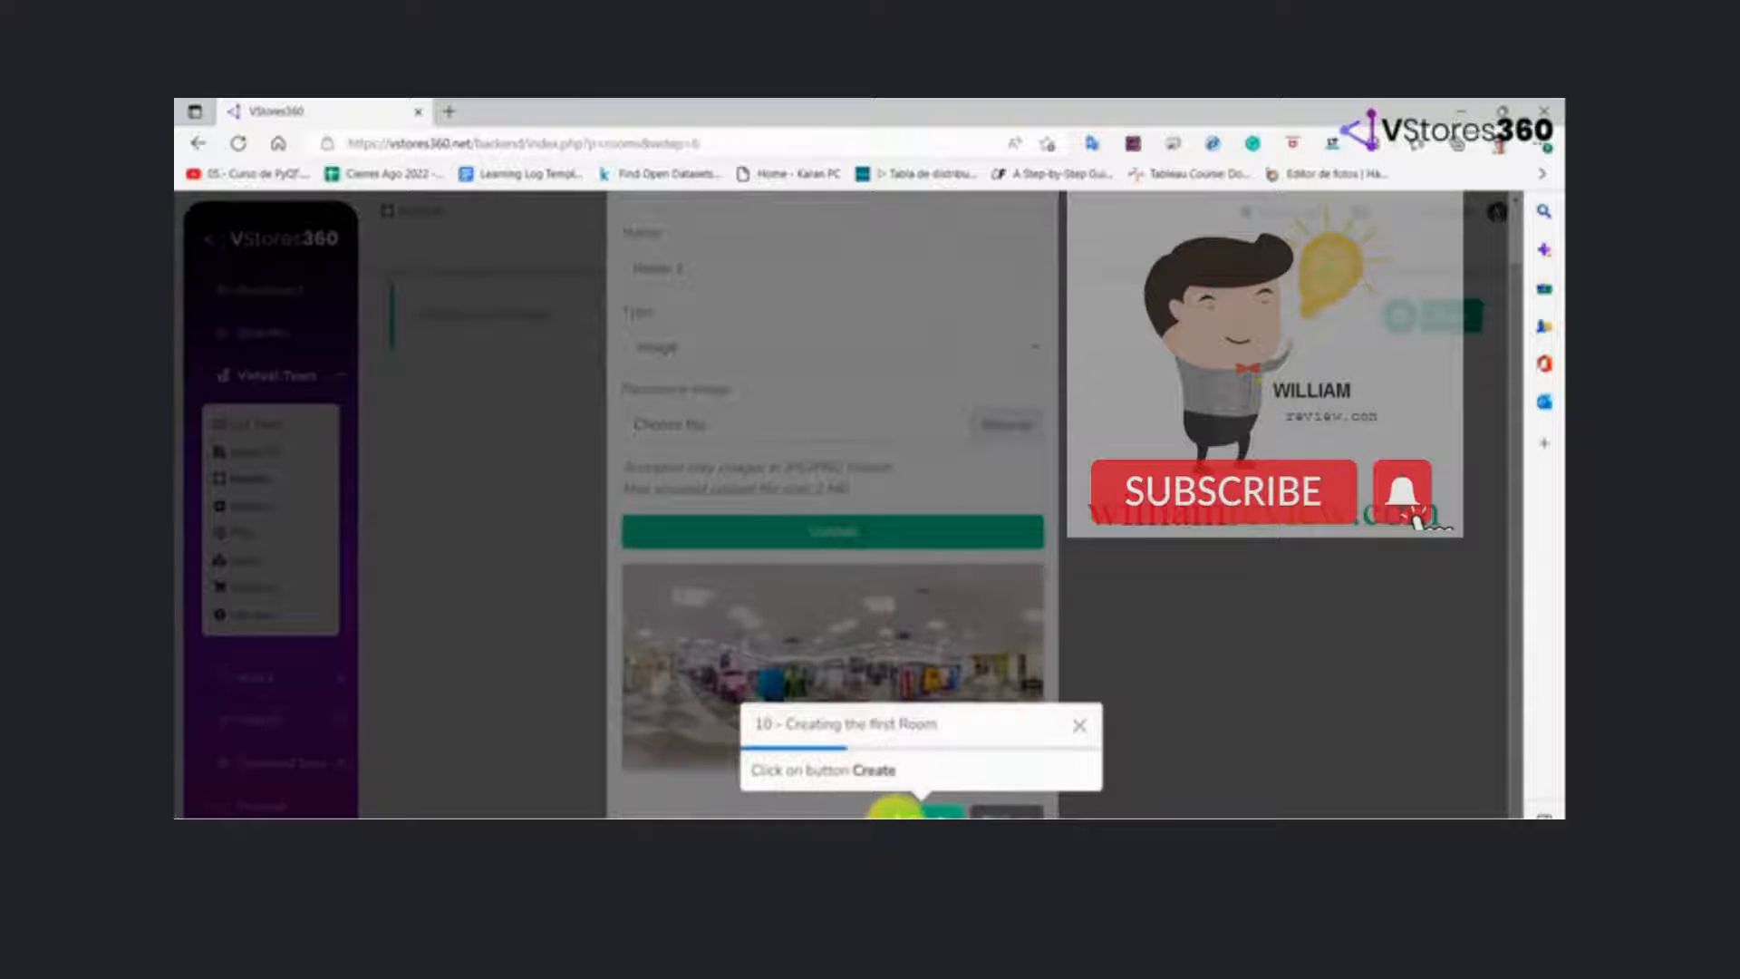
# Finish creating Room 1 and start a second room in the Proof tour named Room 2
pyautogui.click(895, 809)
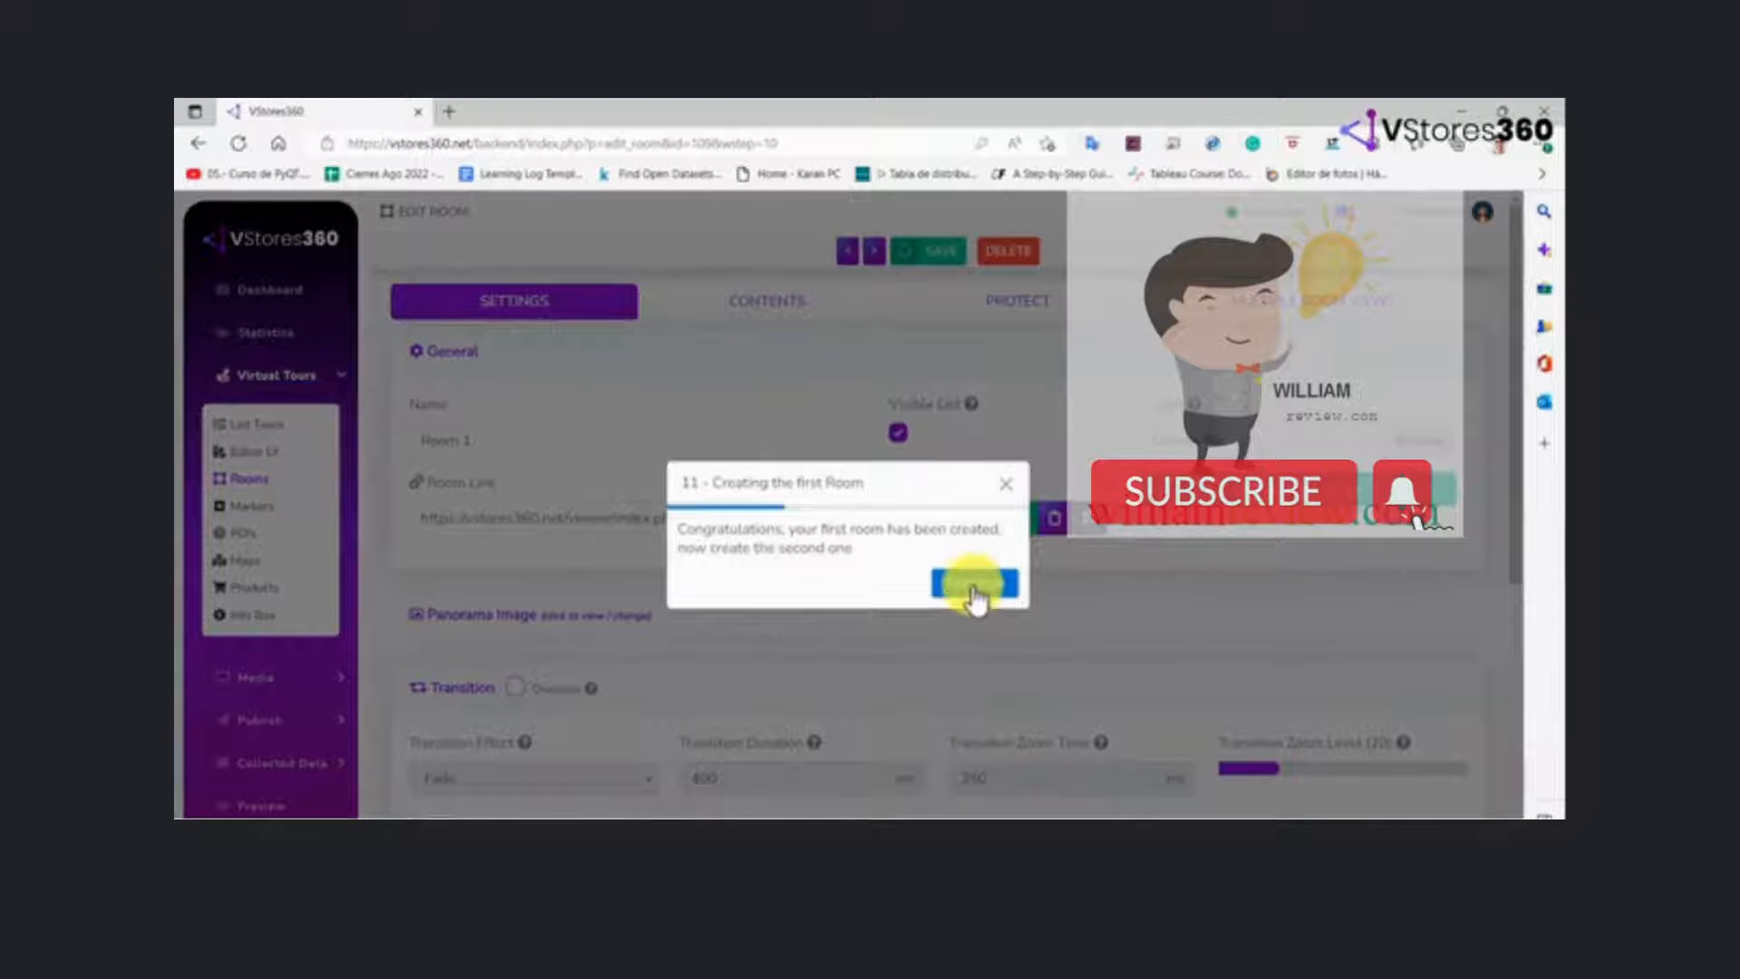
pyautogui.click(973, 587)
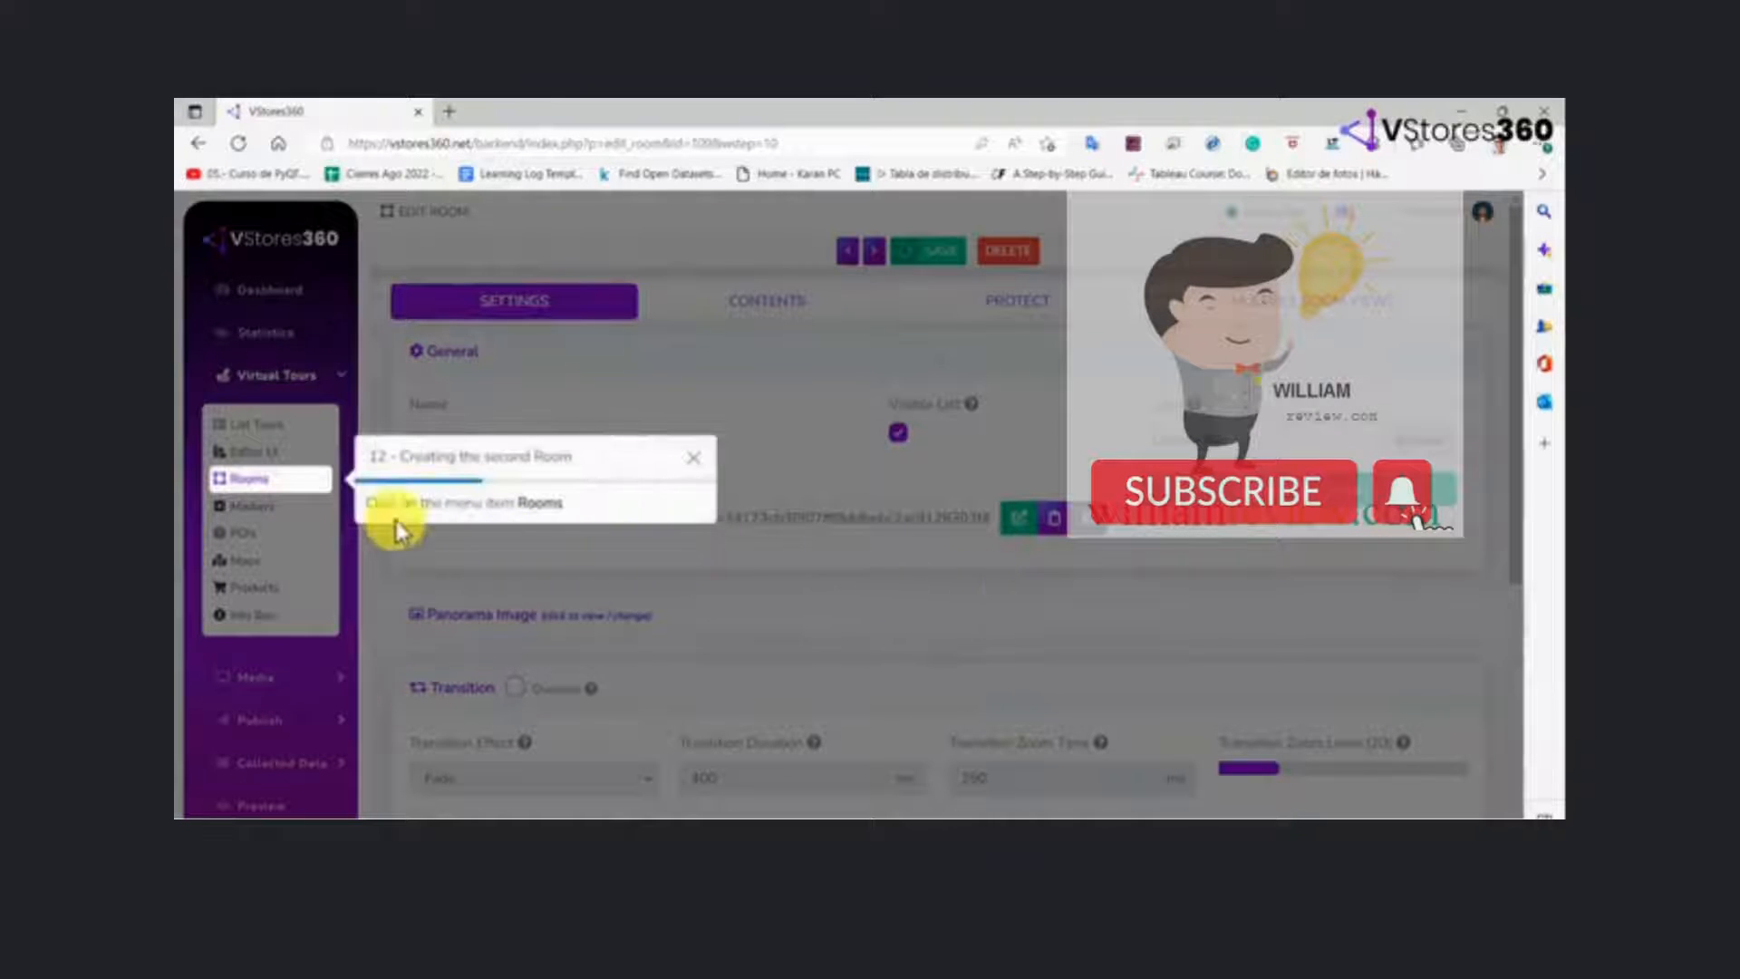
pyautogui.click(248, 485)
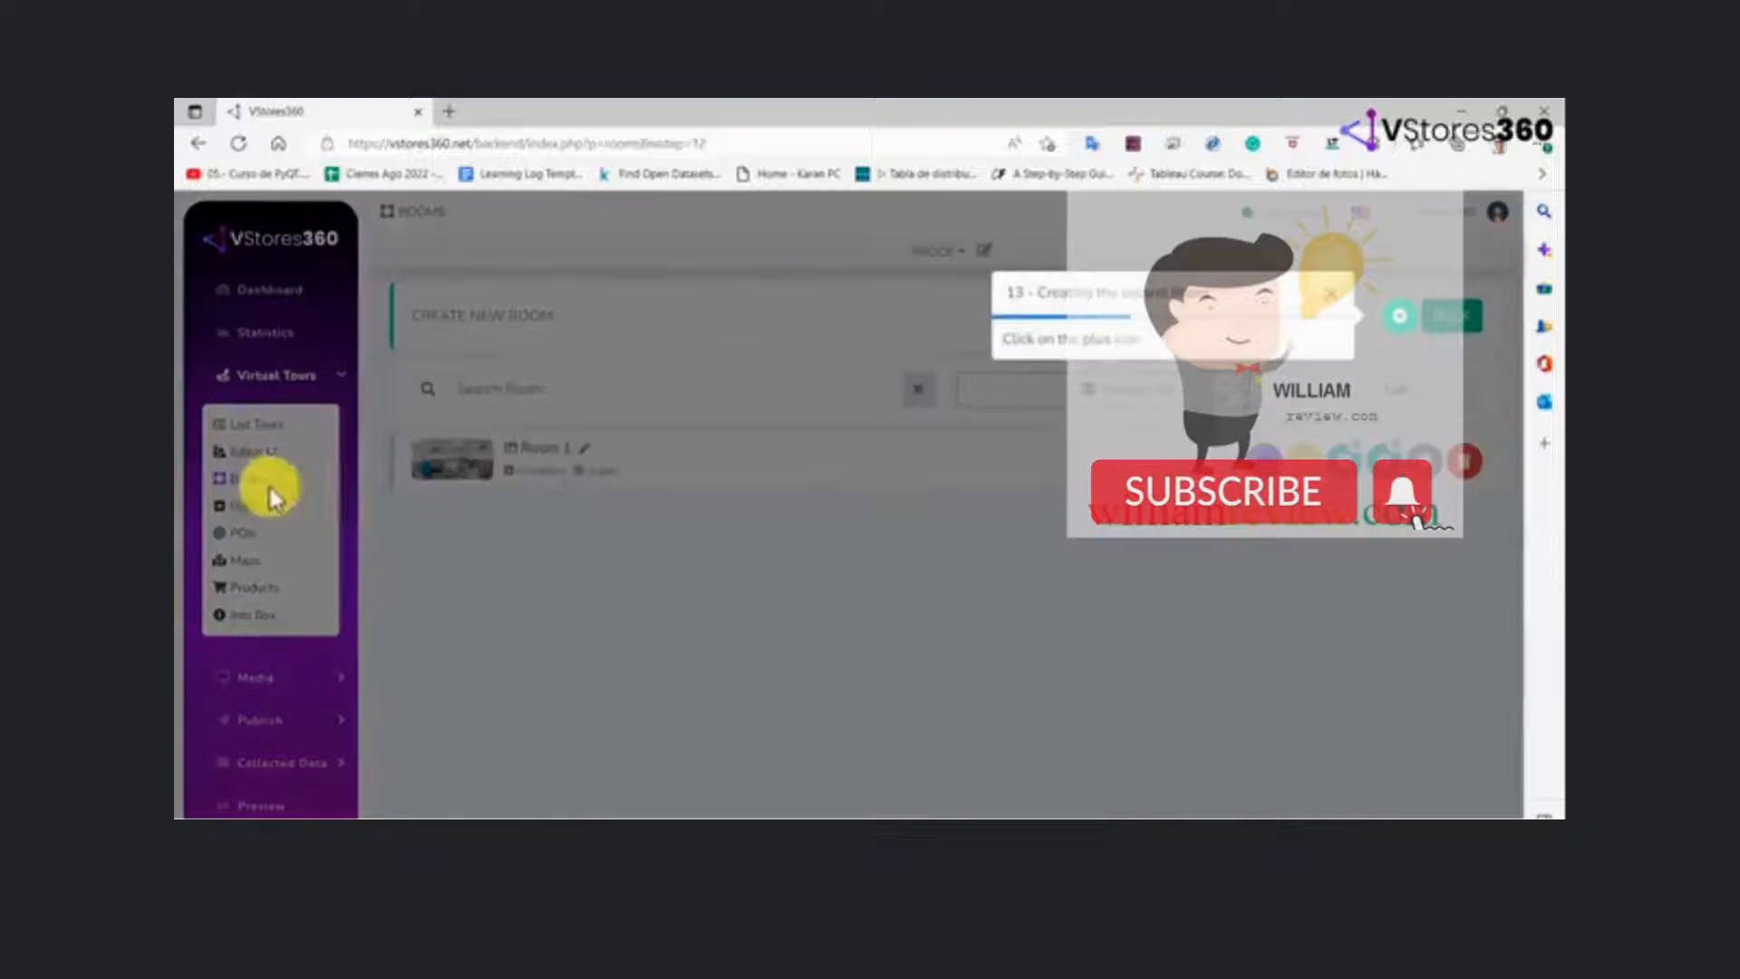
pyautogui.click(1400, 322)
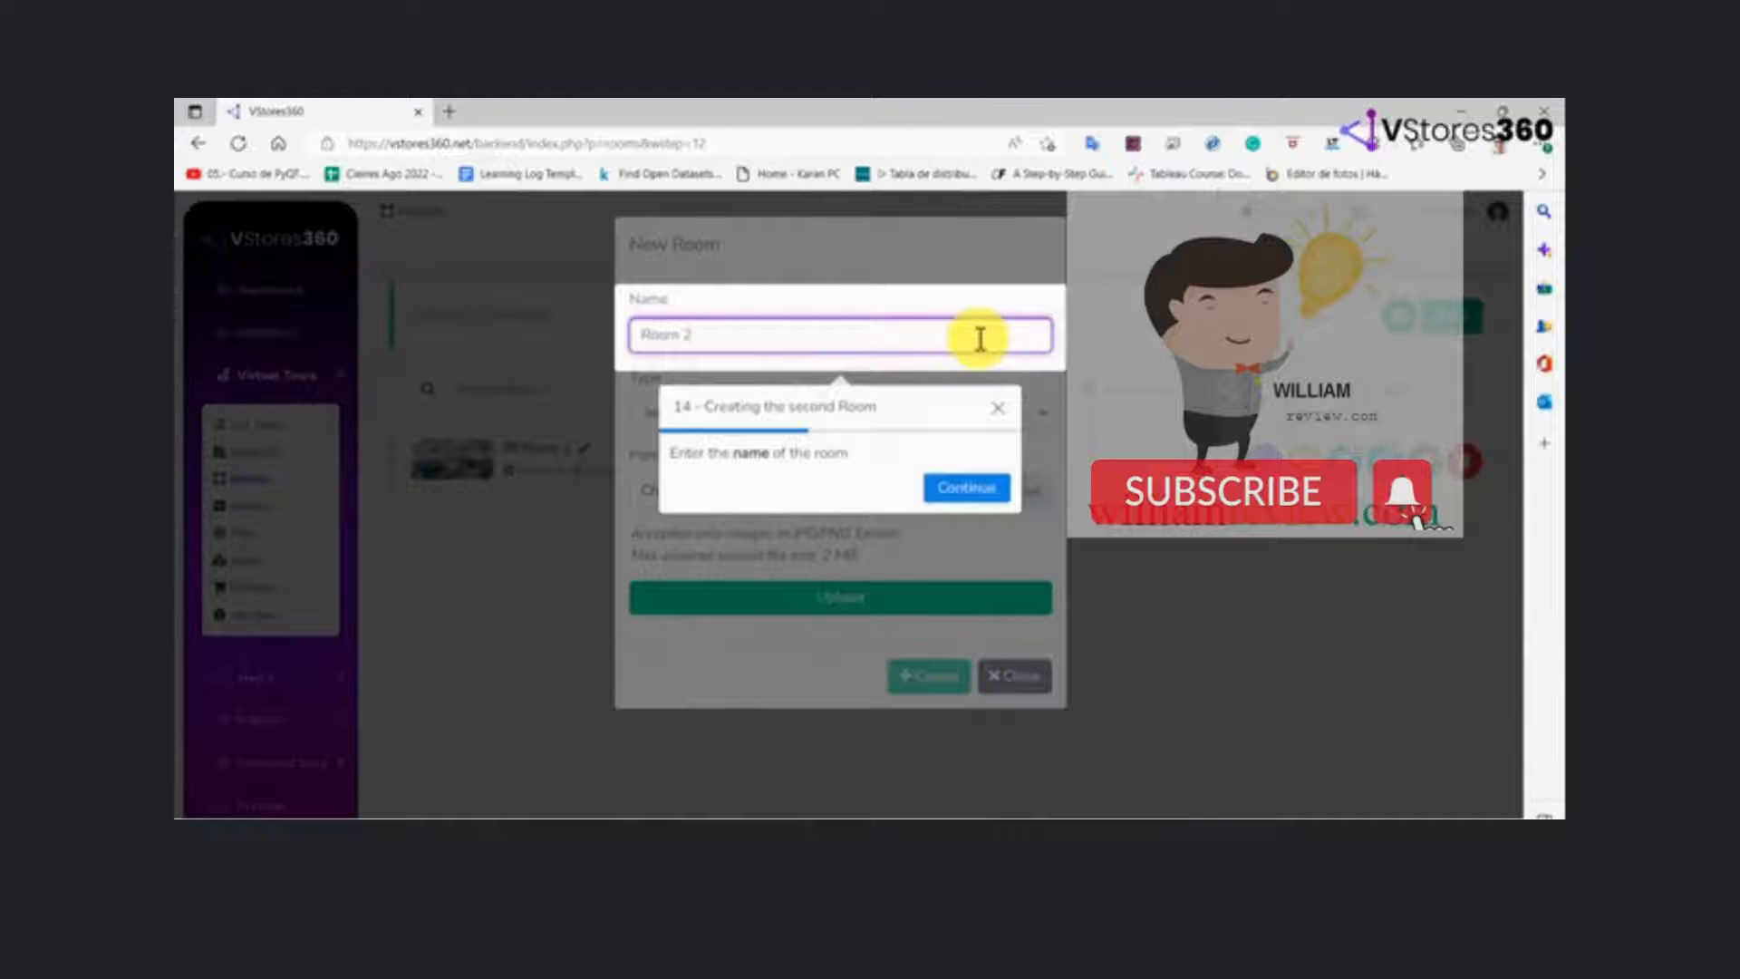
pyautogui.click(966, 489)
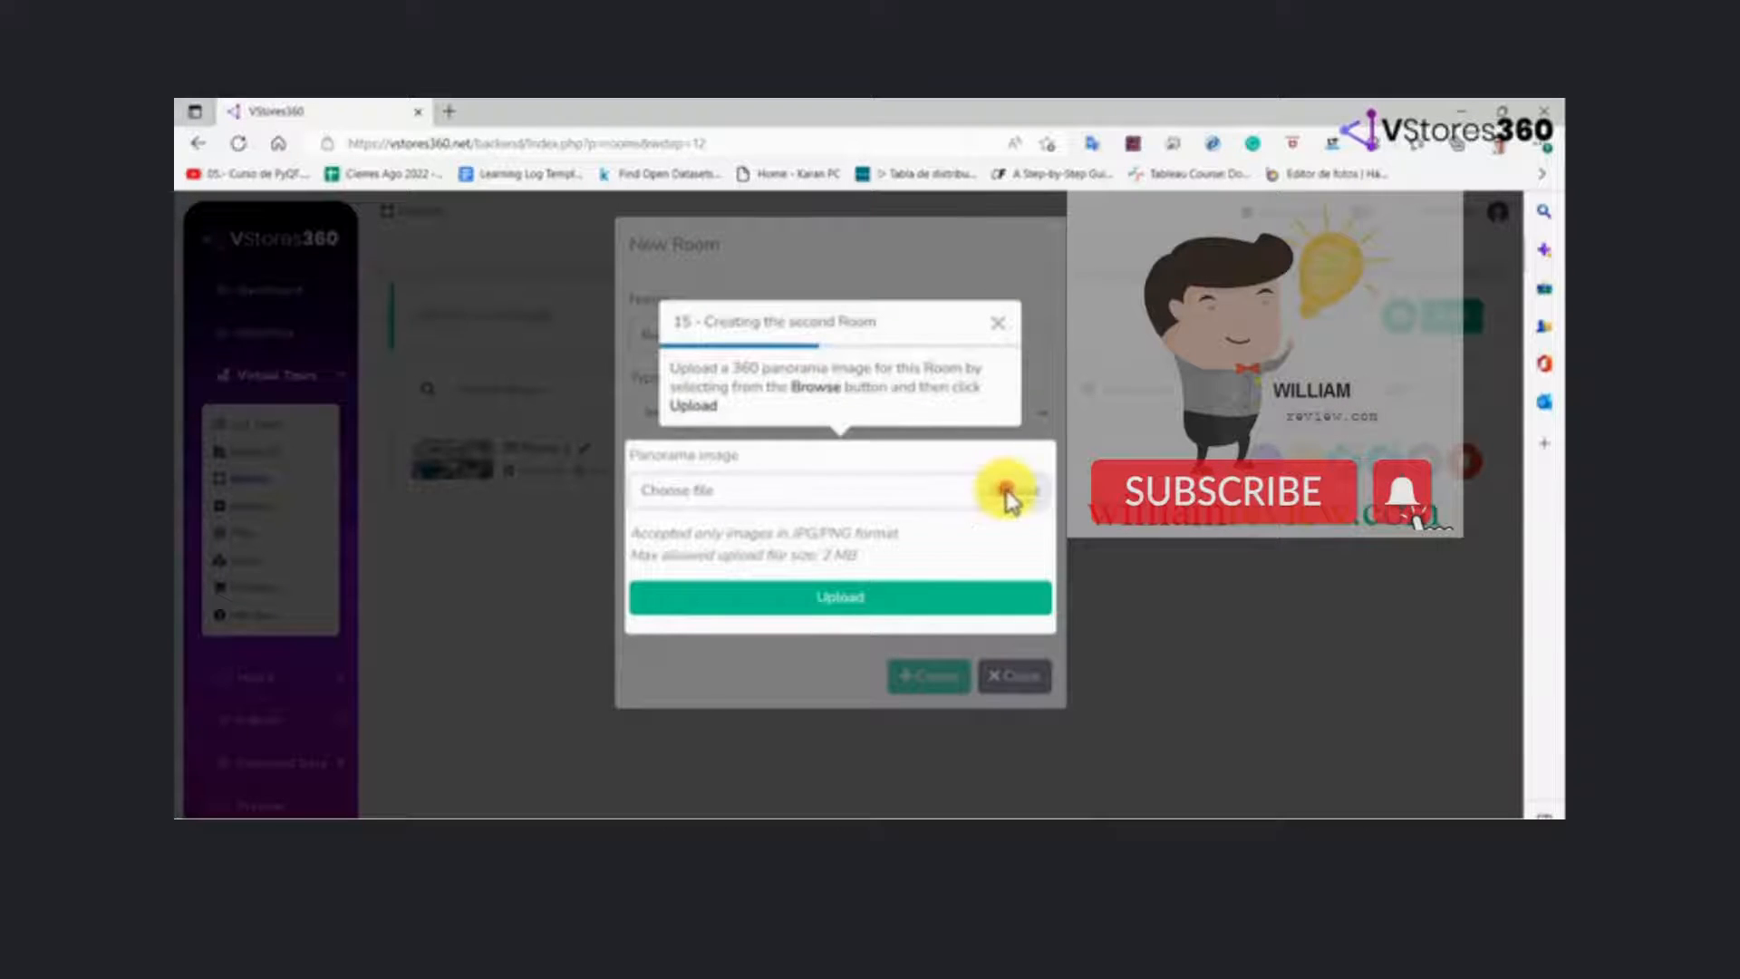
# Upload room2.jpg as the panorama image of Room 2 and create the room
pyautogui.click(1007, 494)
pyautogui.click(886, 458)
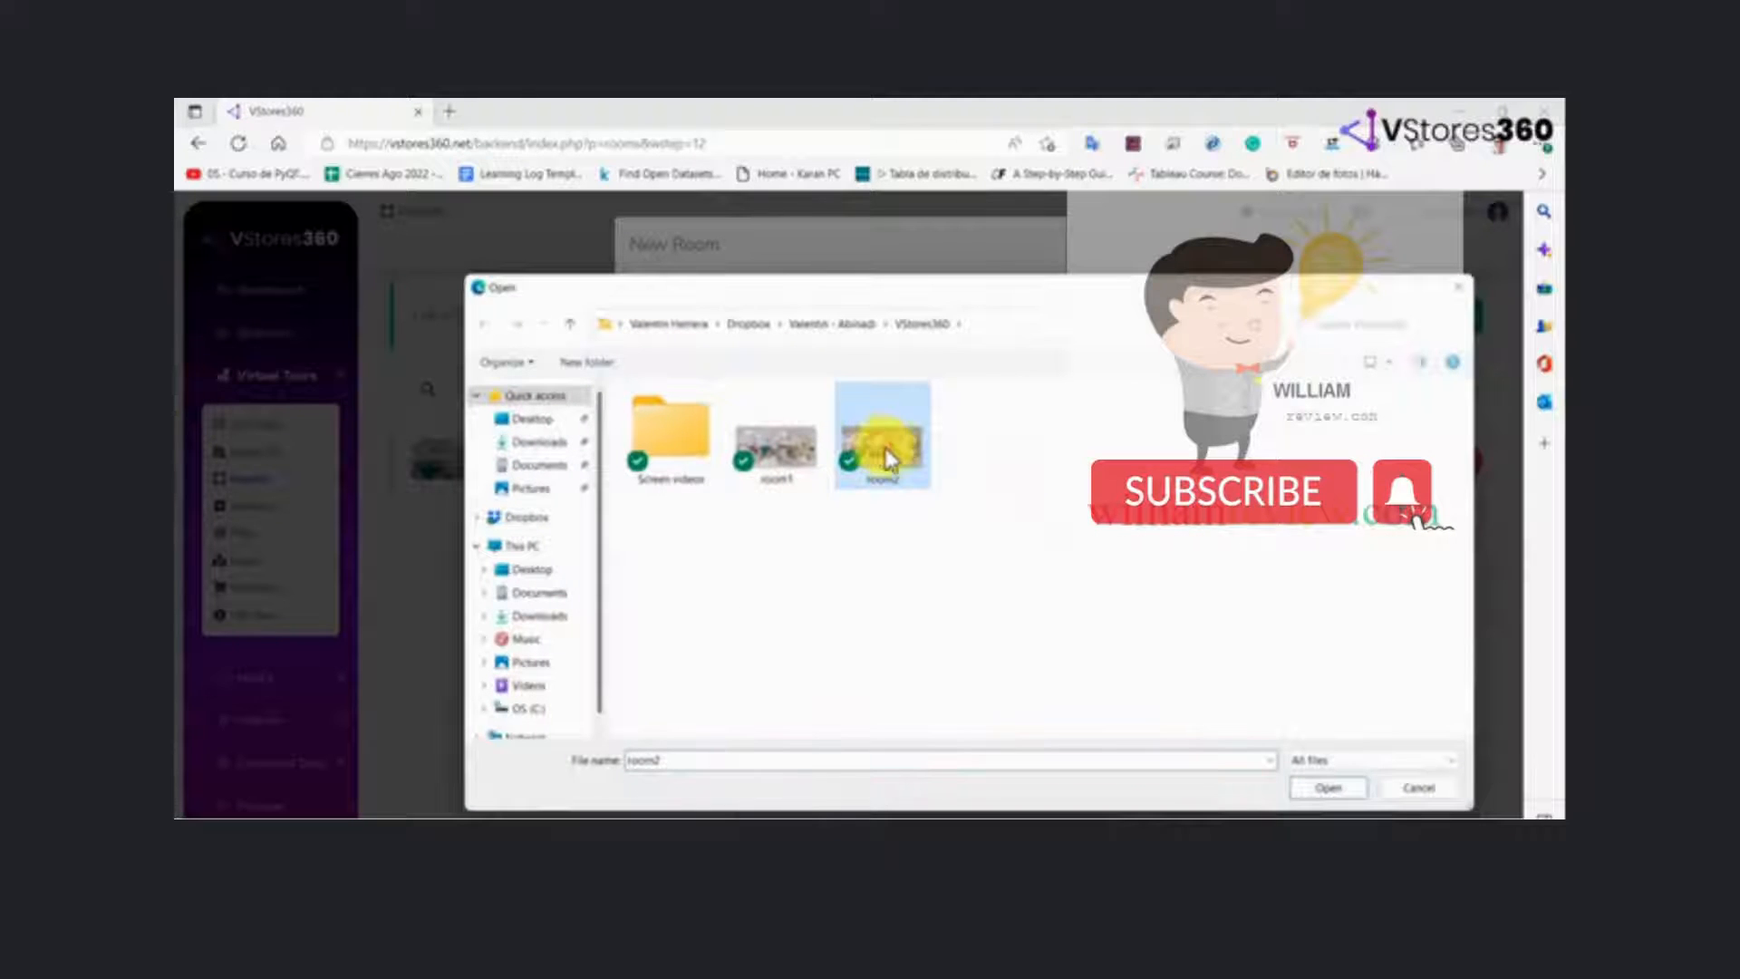
pyautogui.click(1314, 788)
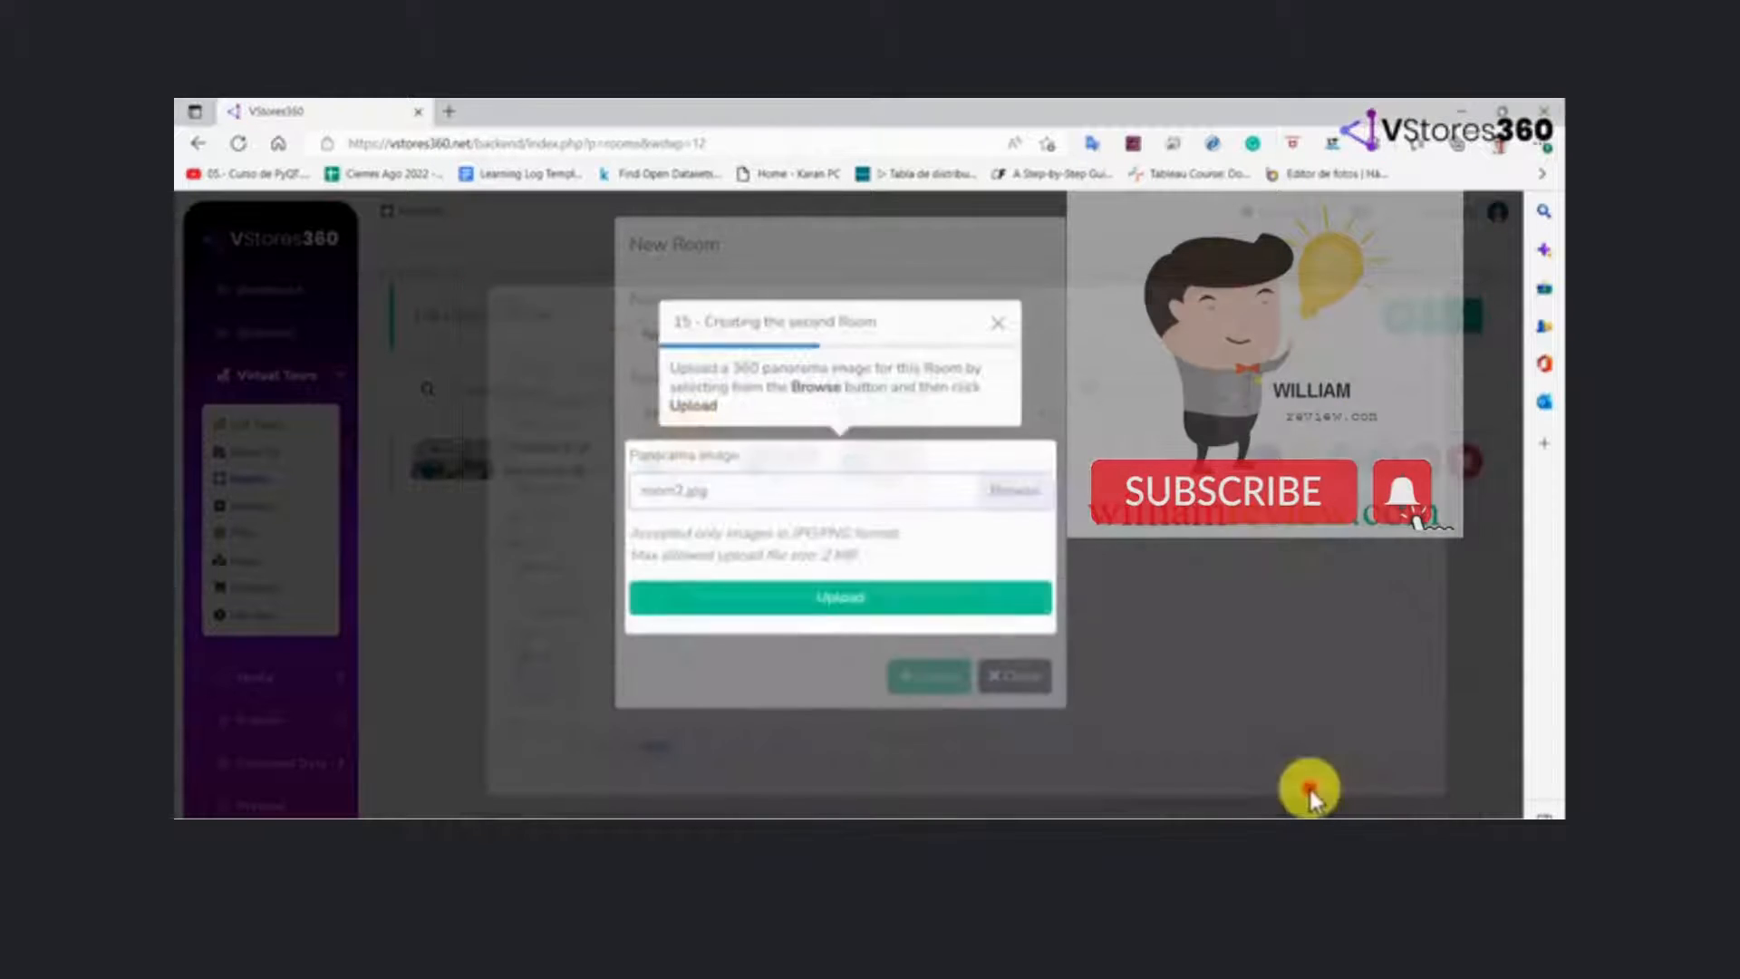
pyautogui.click(966, 603)
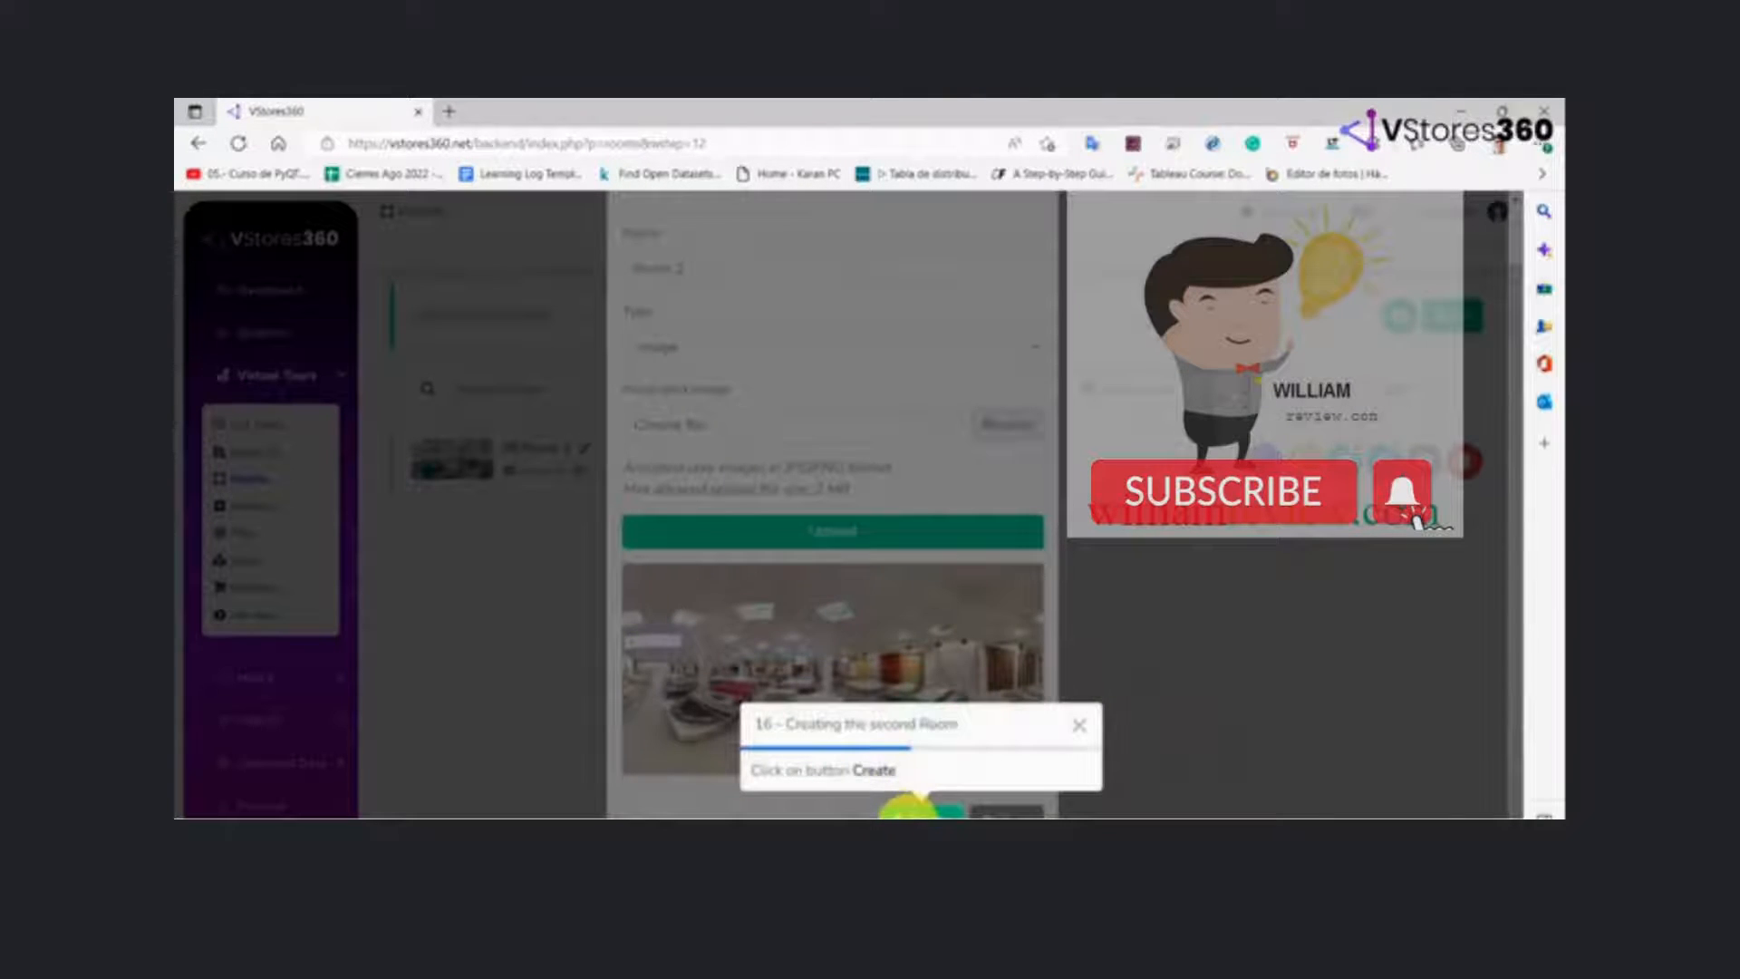
pyautogui.click(911, 810)
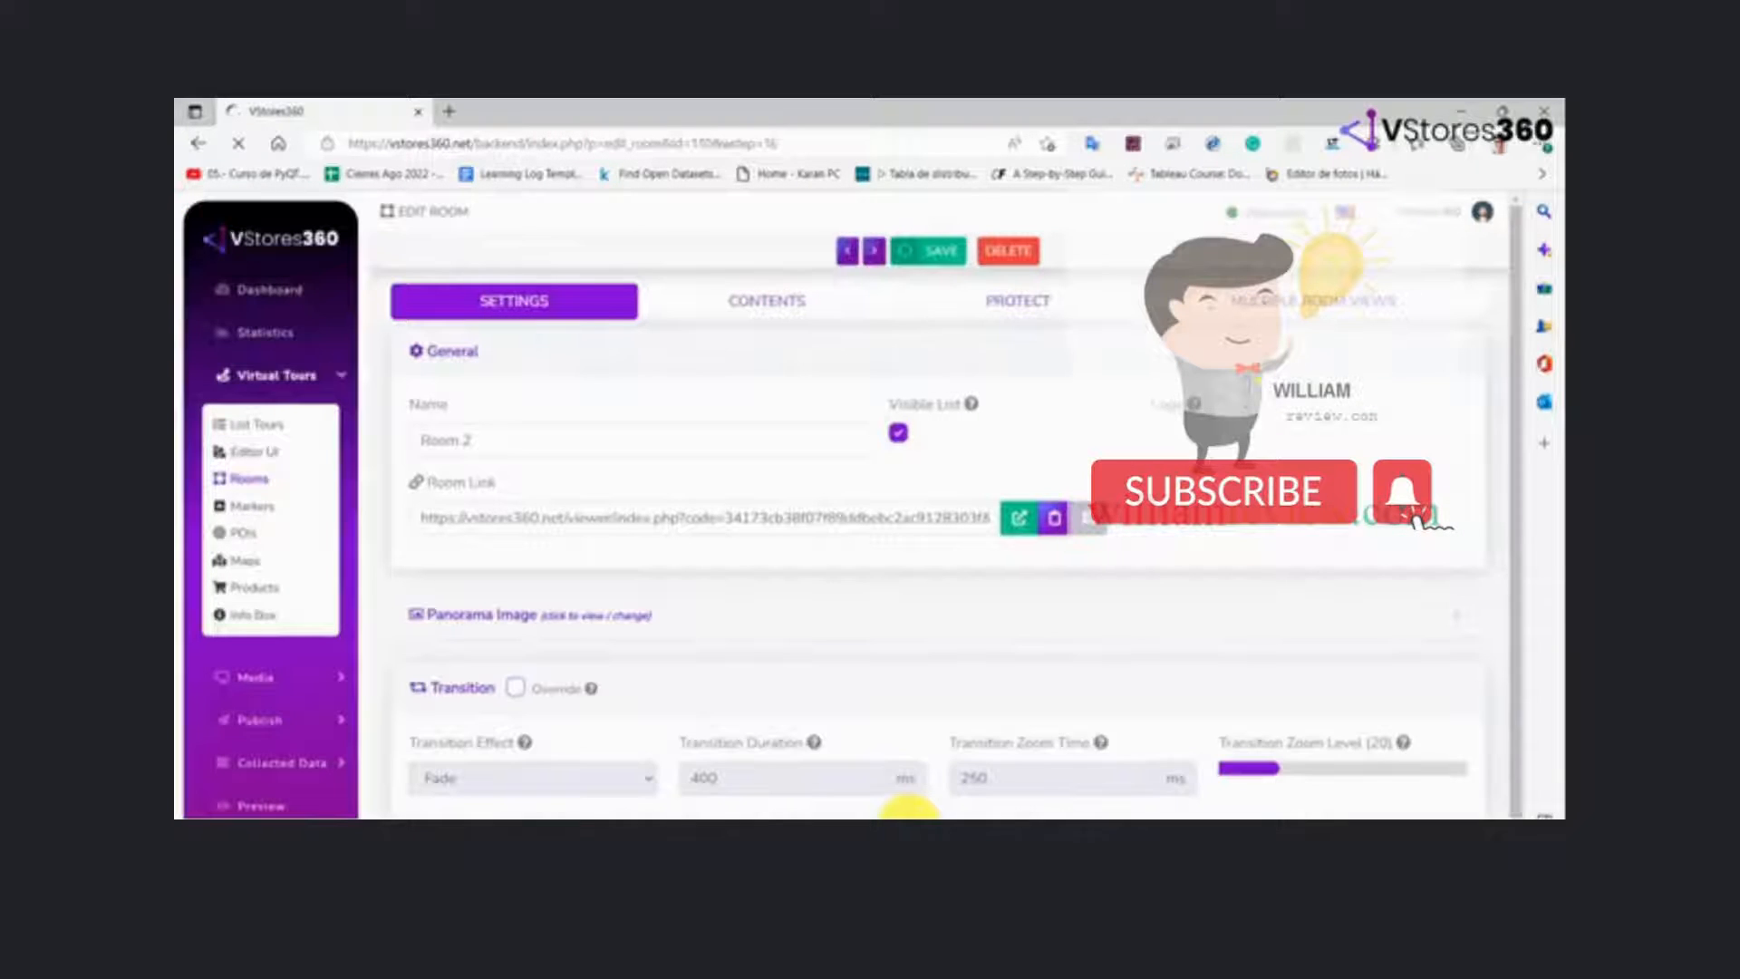
pyautogui.scroll(-1, 911, 809)
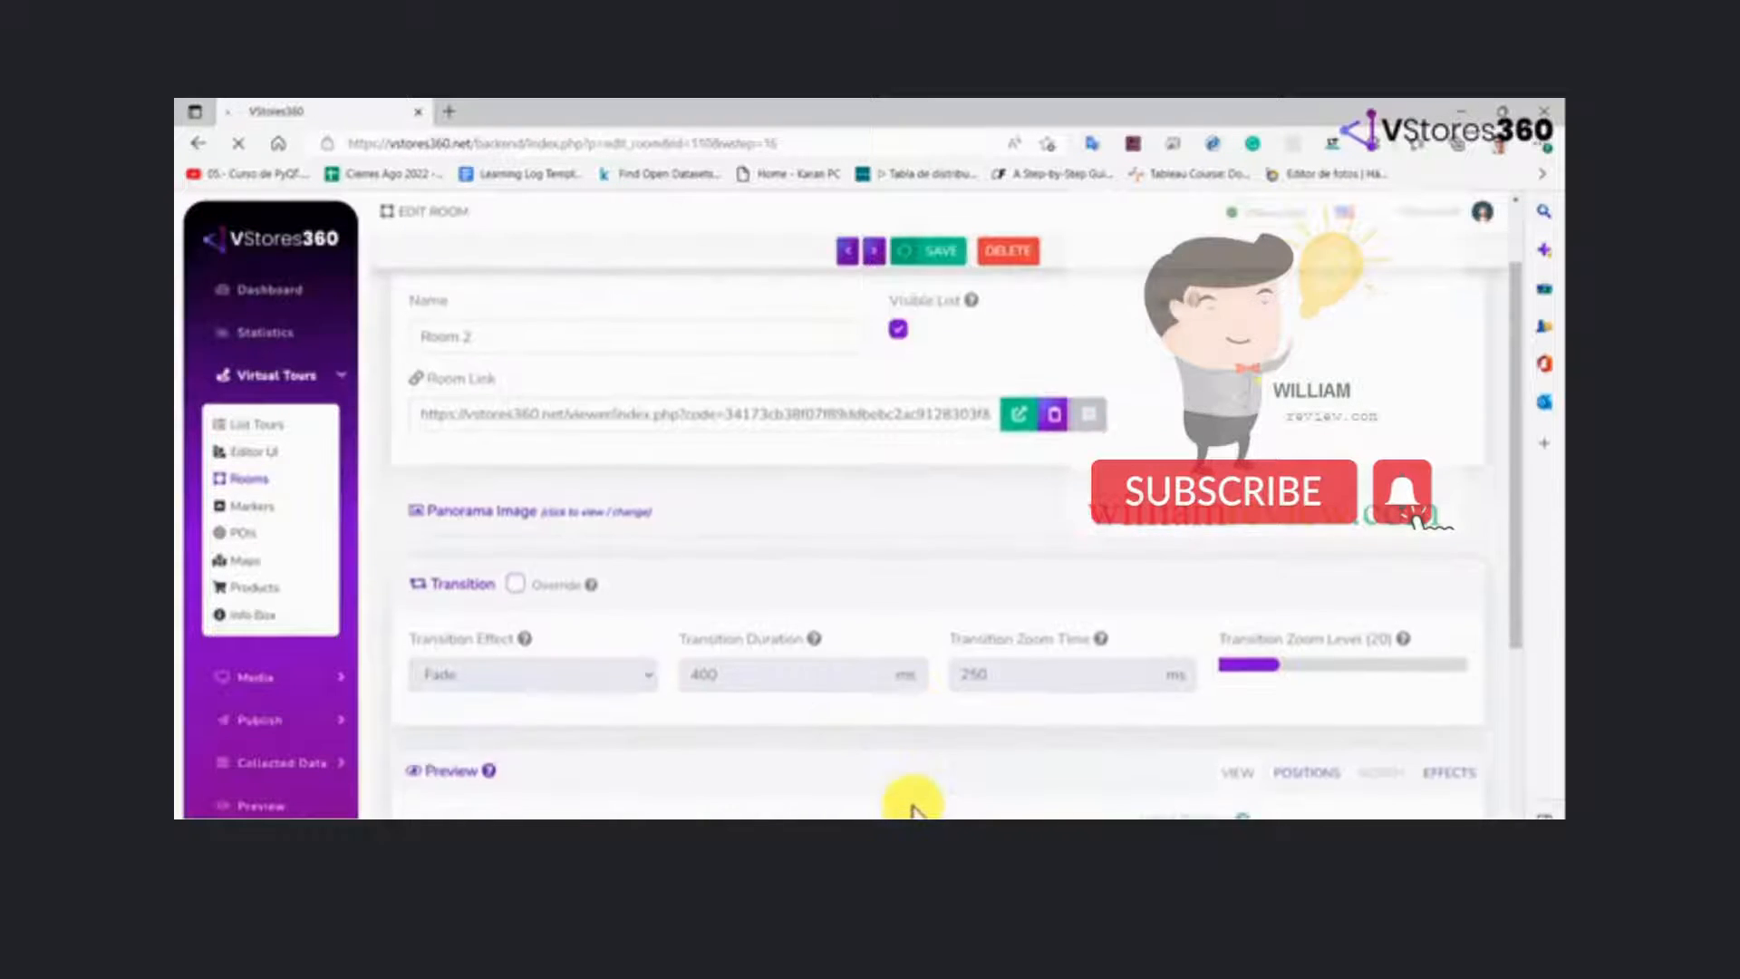
pyautogui.scroll(-3, 911, 809)
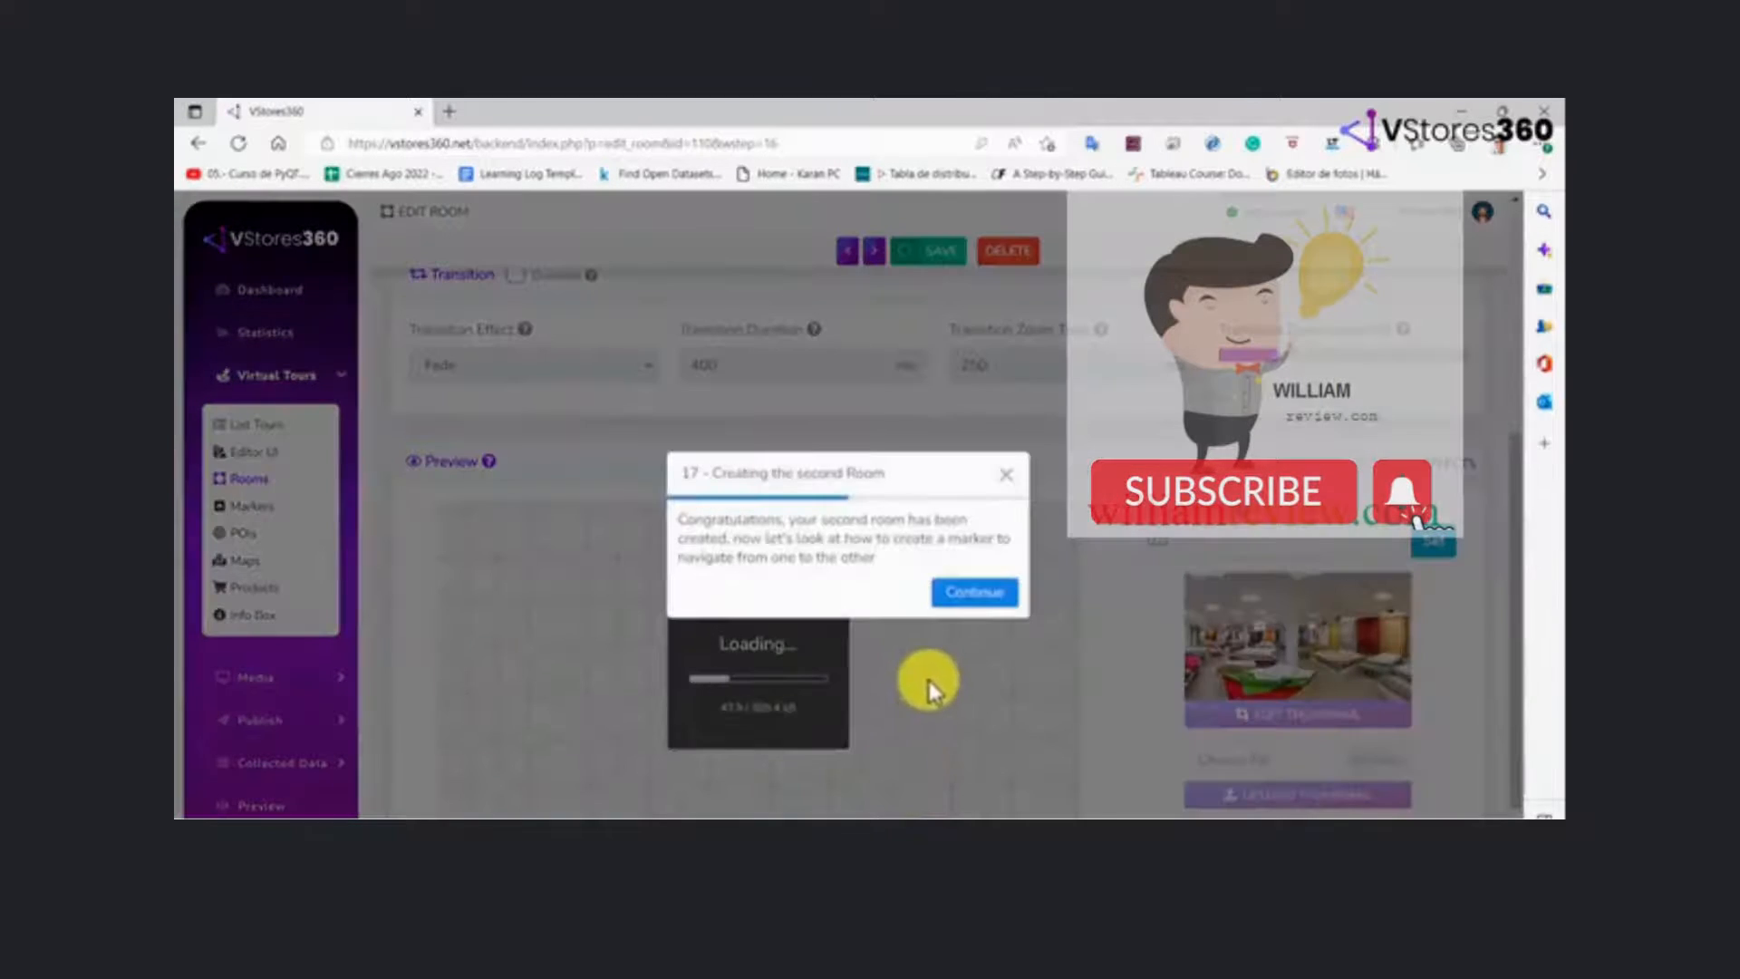
pyautogui.click(977, 590)
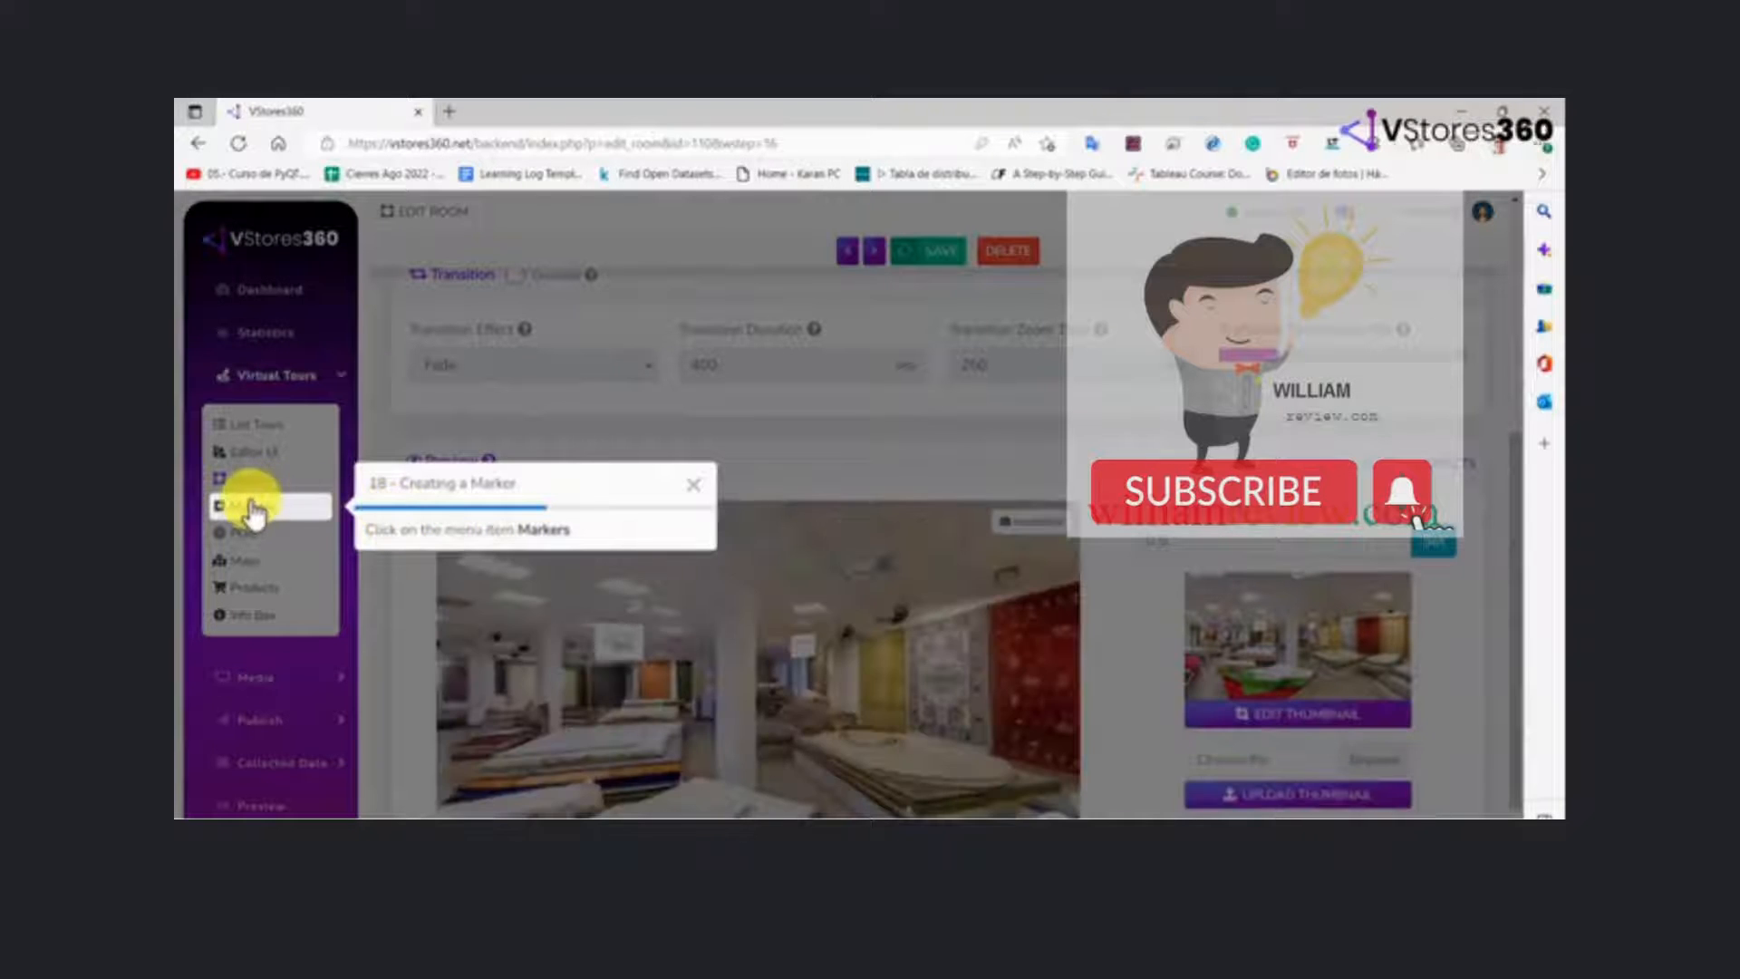
# Add an icon marker in Room 1 at the end of the corridor beside the bench, with Room 2 as target
pyautogui.click(250, 507)
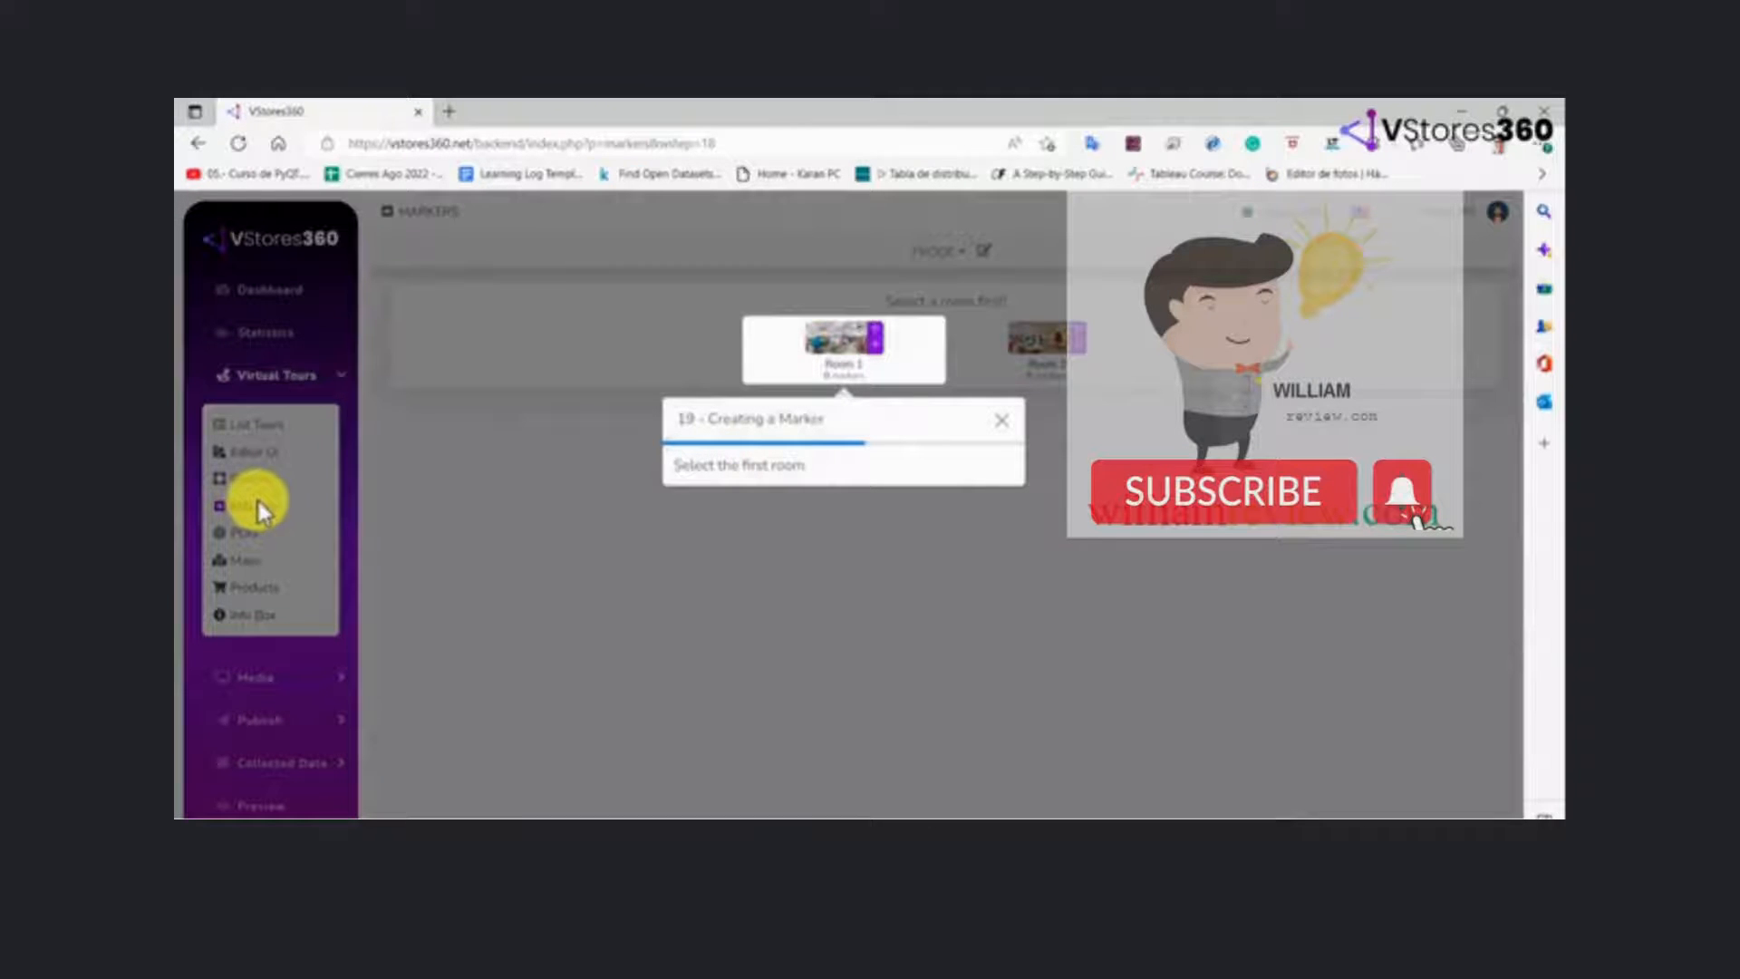
pyautogui.click(866, 346)
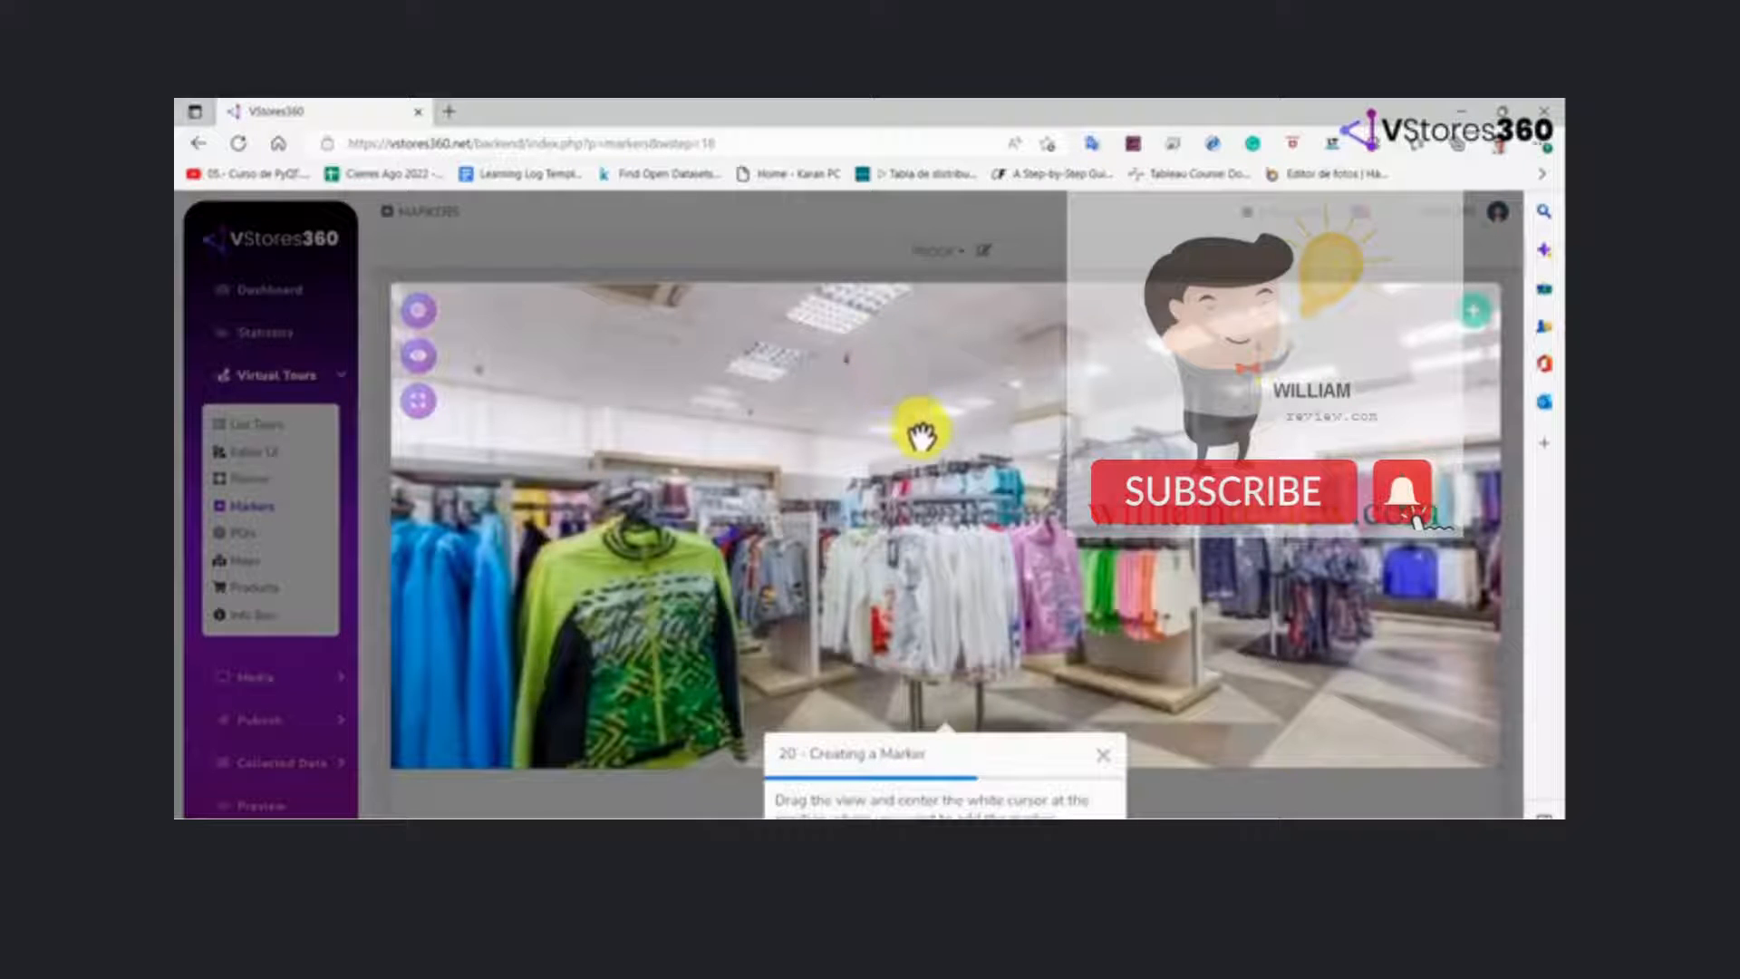
pyautogui.moveTo(1058, 580); pyautogui.dragTo(494, 549)
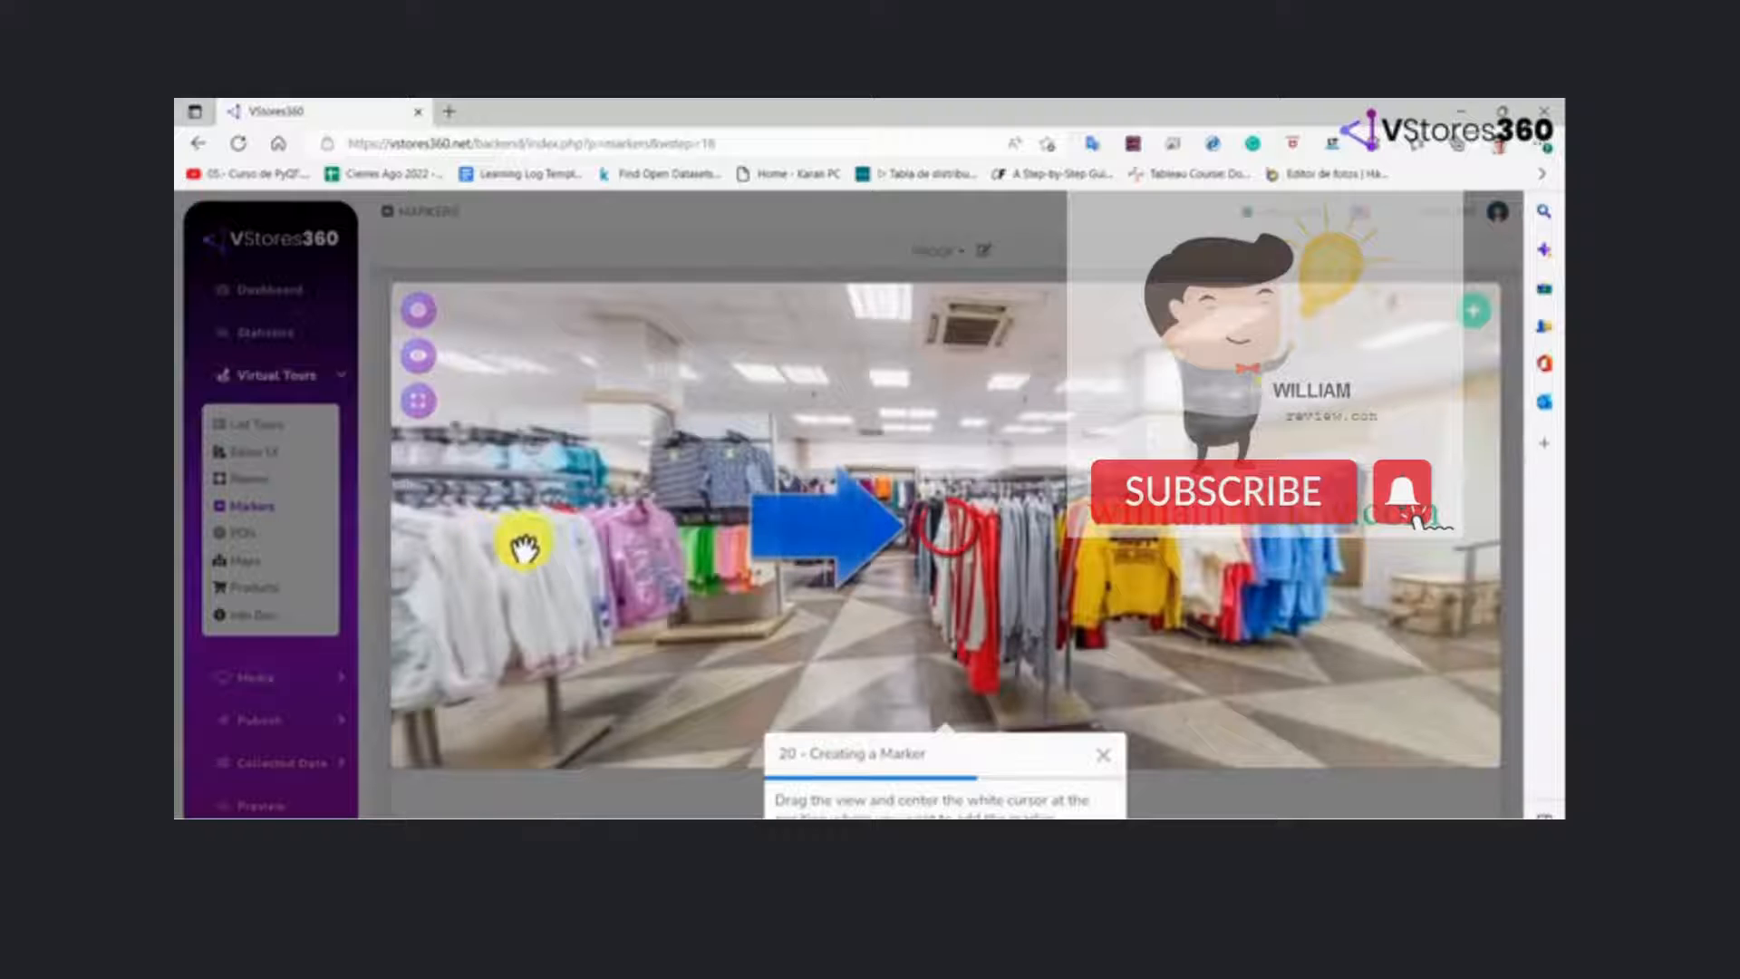
pyautogui.moveTo(1034, 581); pyautogui.dragTo(470, 610)
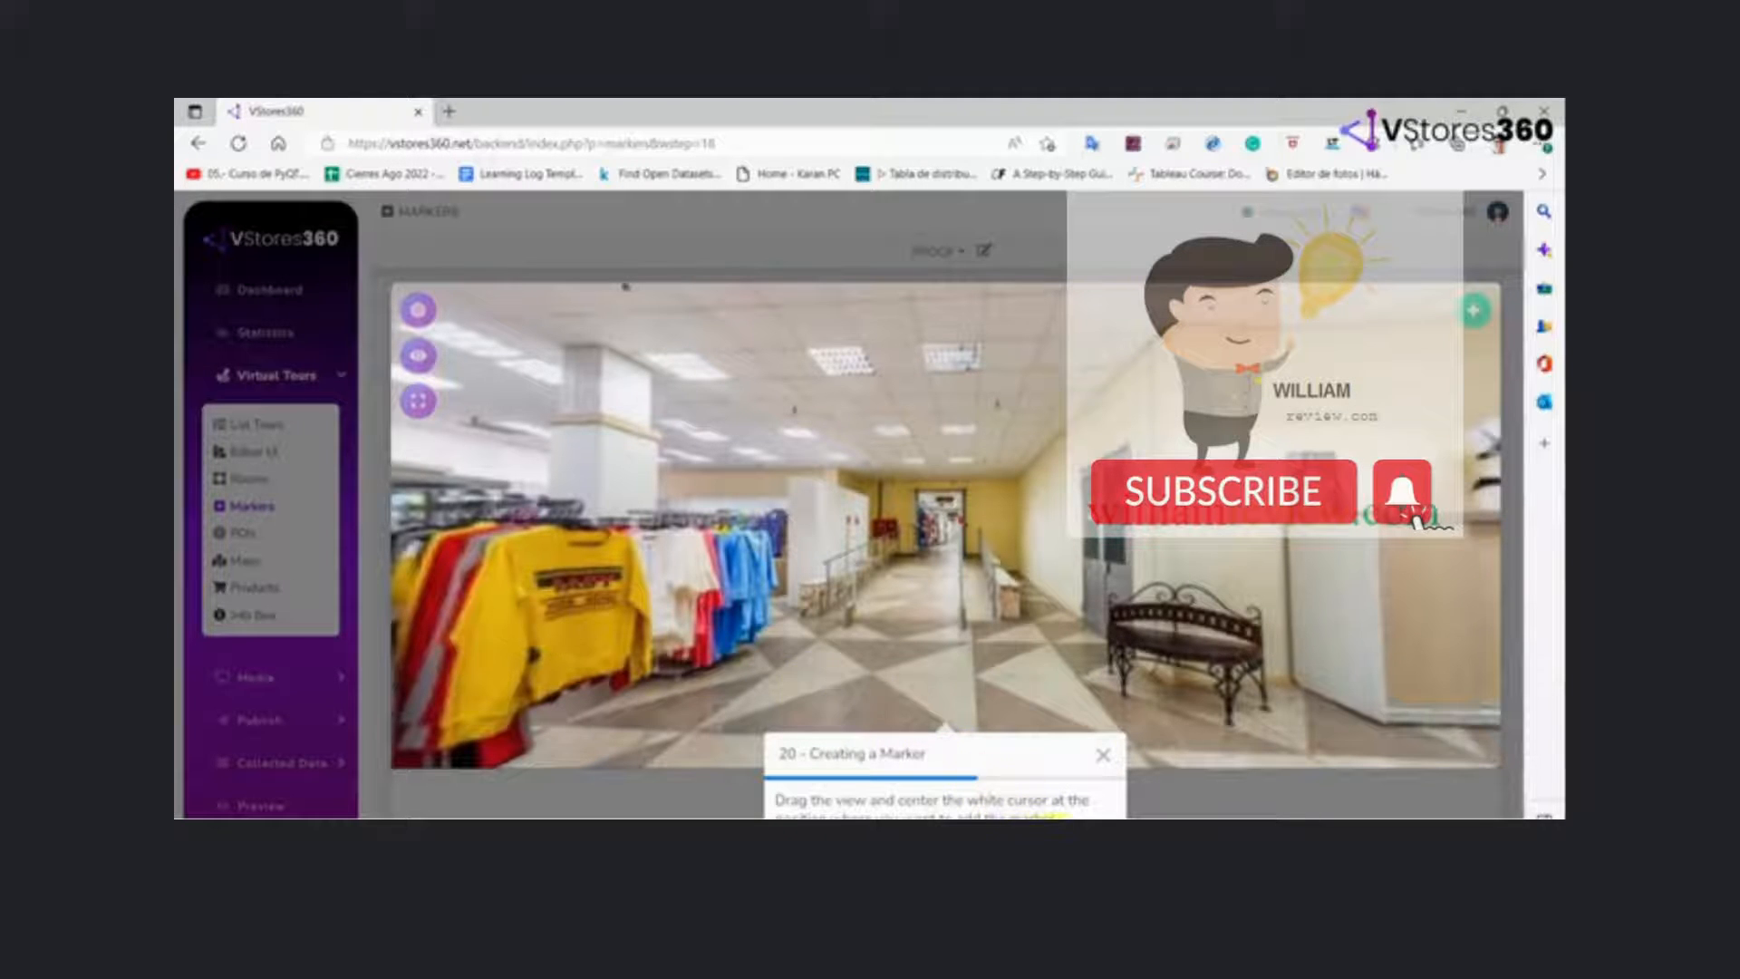
pyautogui.click(1054, 813)
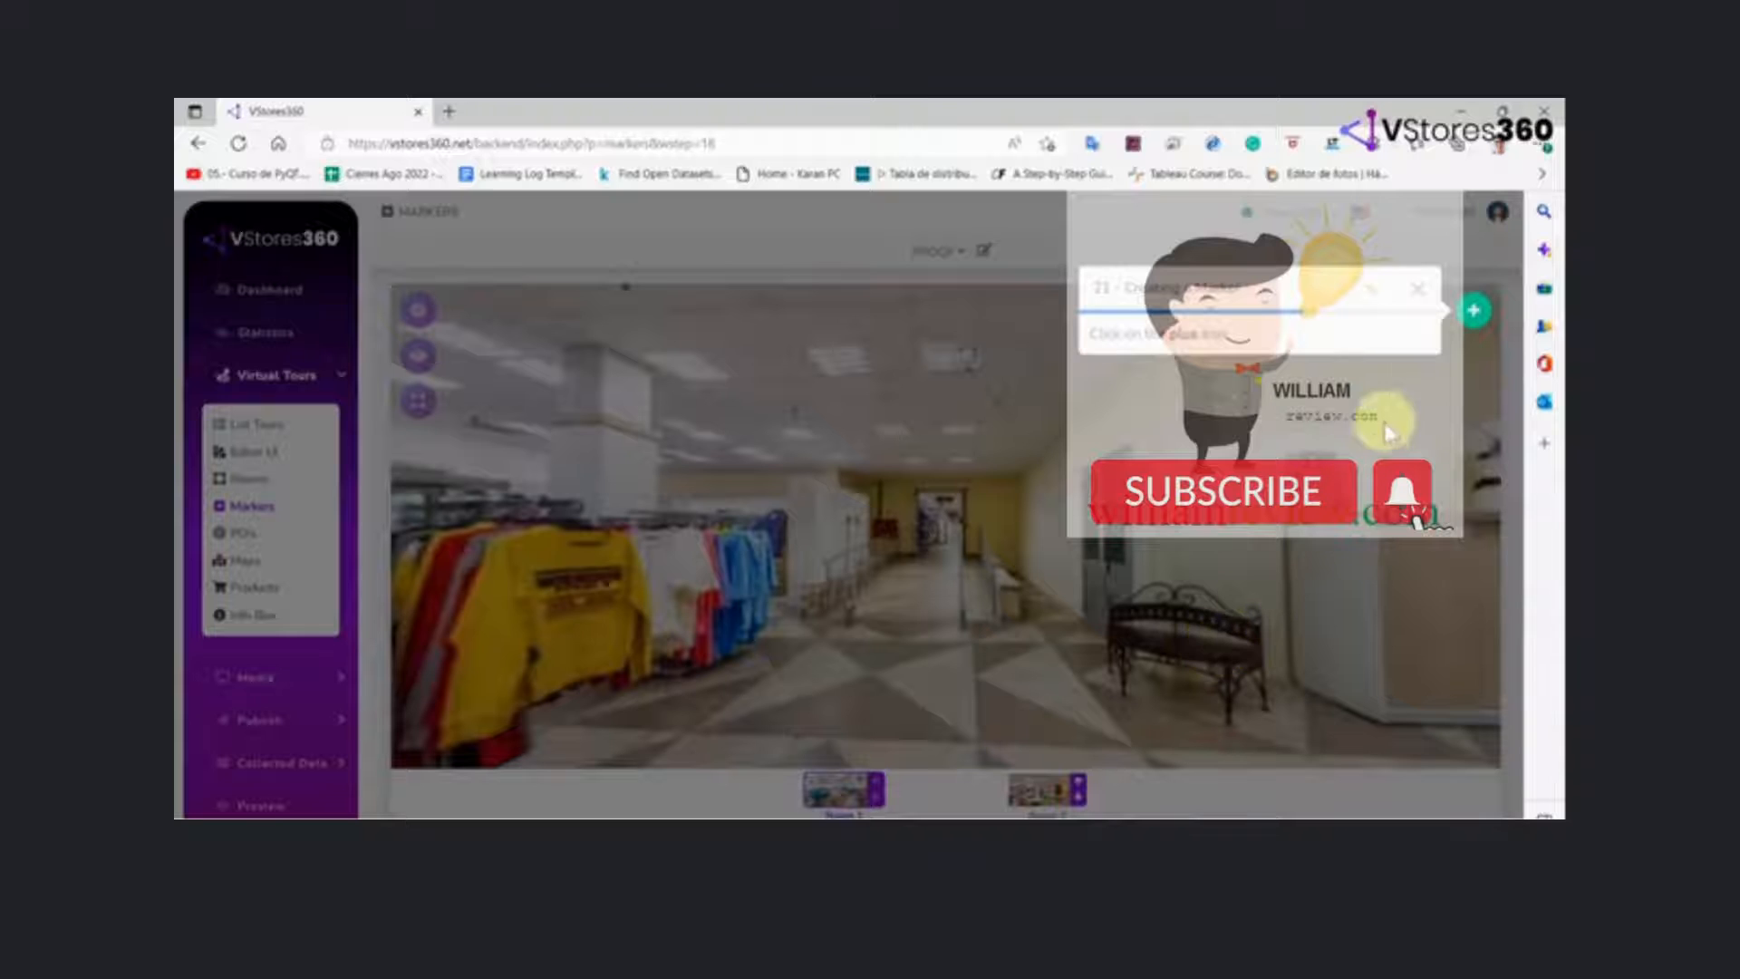
pyautogui.click(1474, 312)
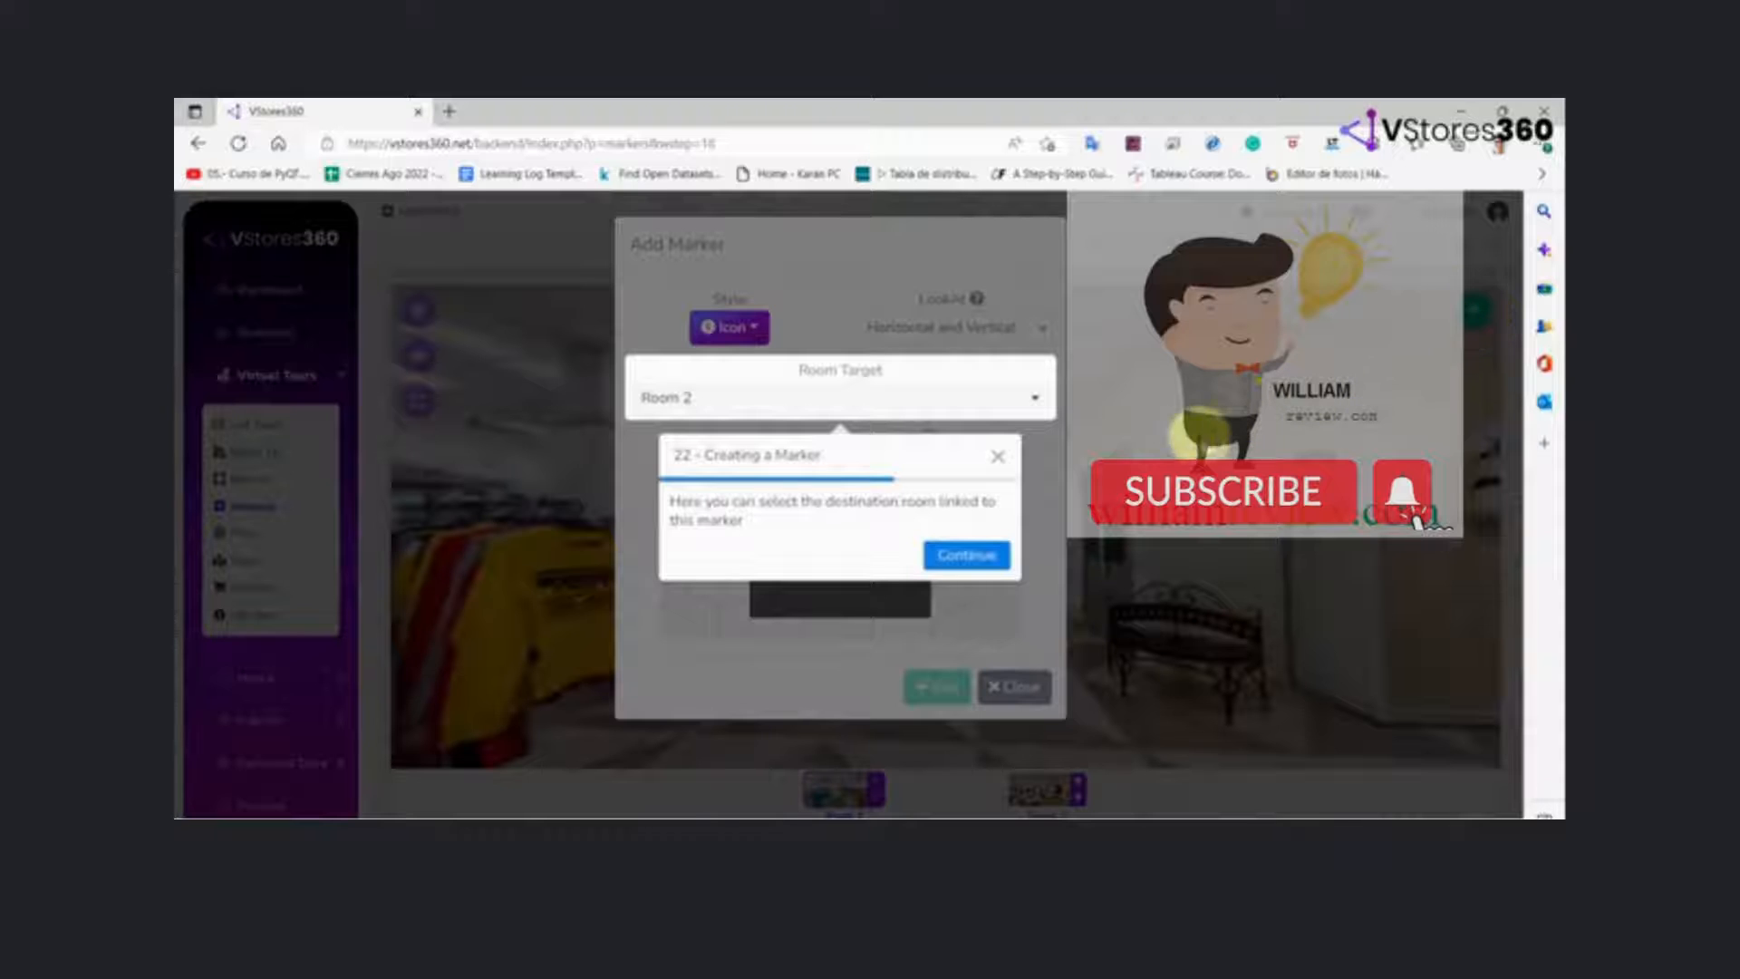
pyautogui.click(964, 557)
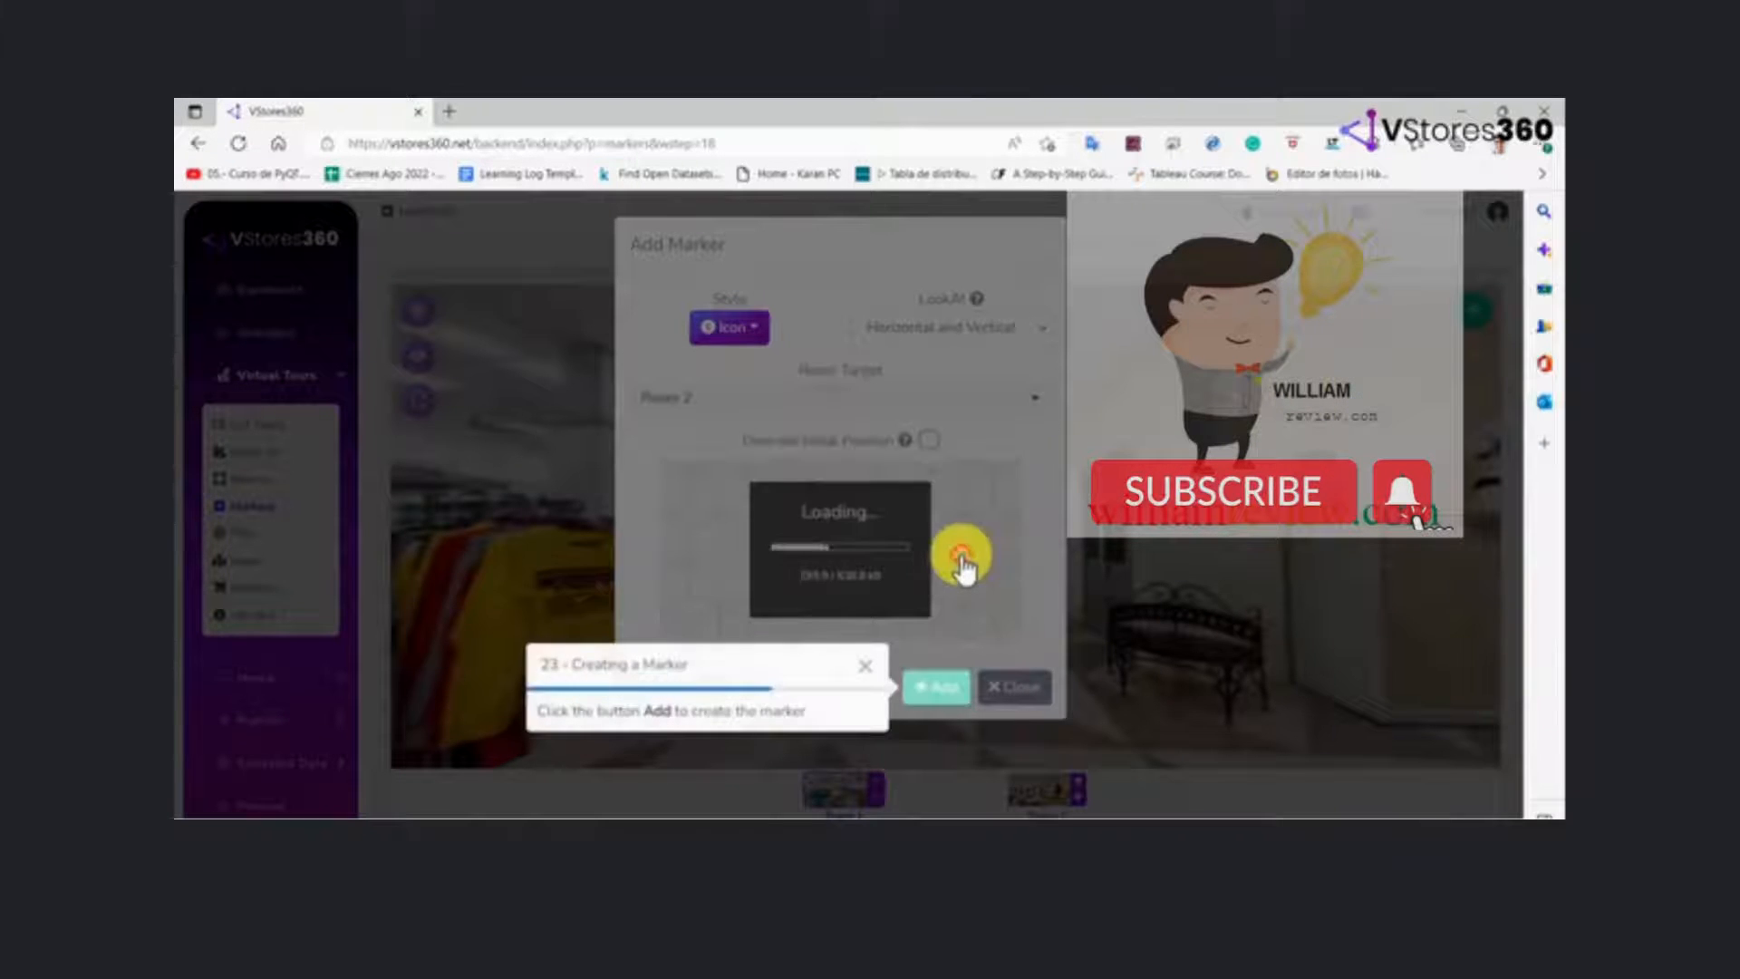
pyautogui.click(930, 700)
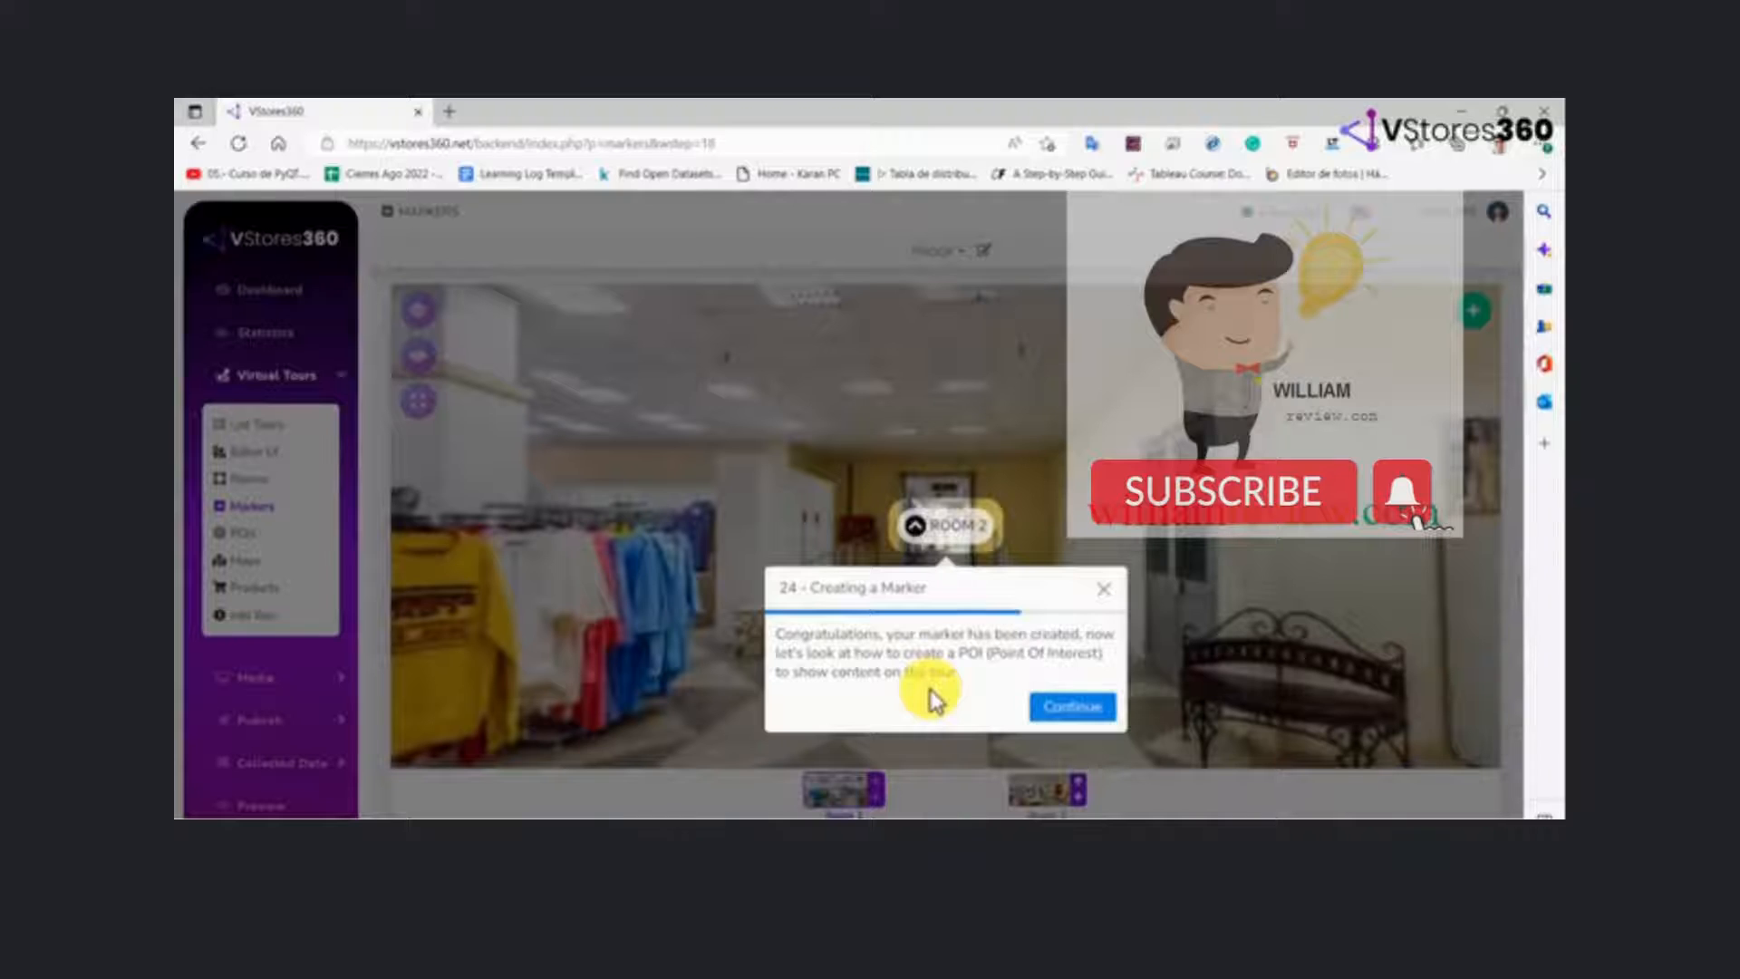
pyautogui.click(1073, 711)
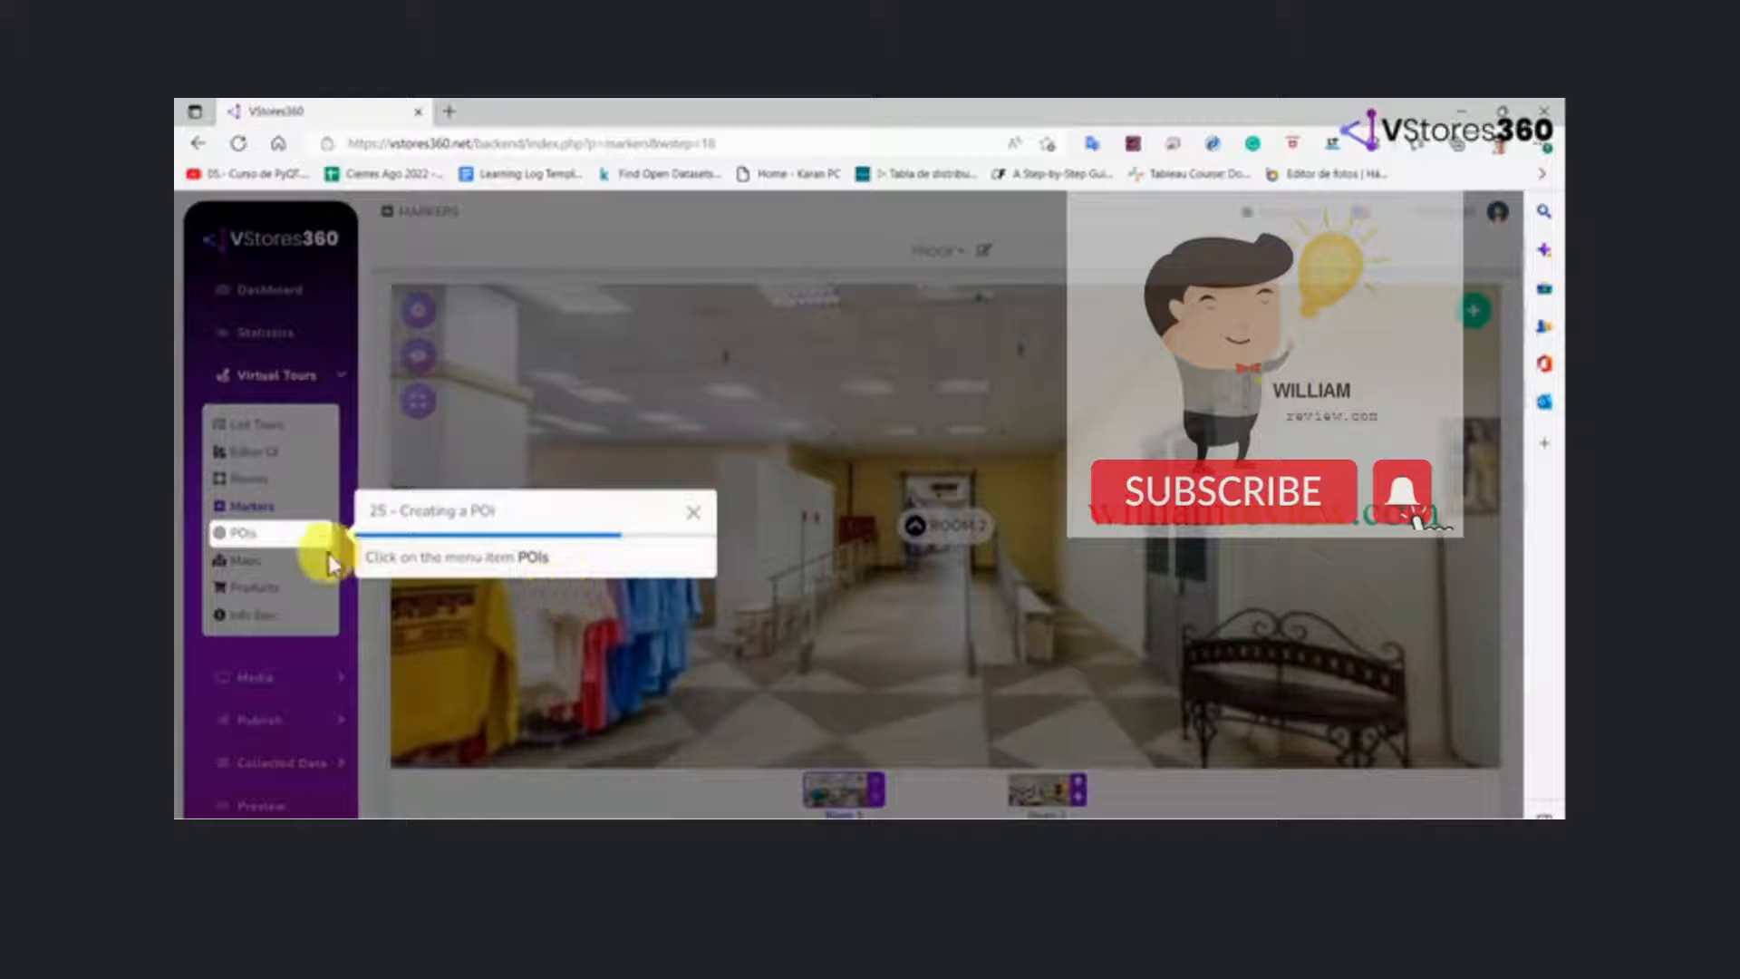
# Add an icon POI with Text content on the yellow sweatshirt in Room 1
pyautogui.click(276, 535)
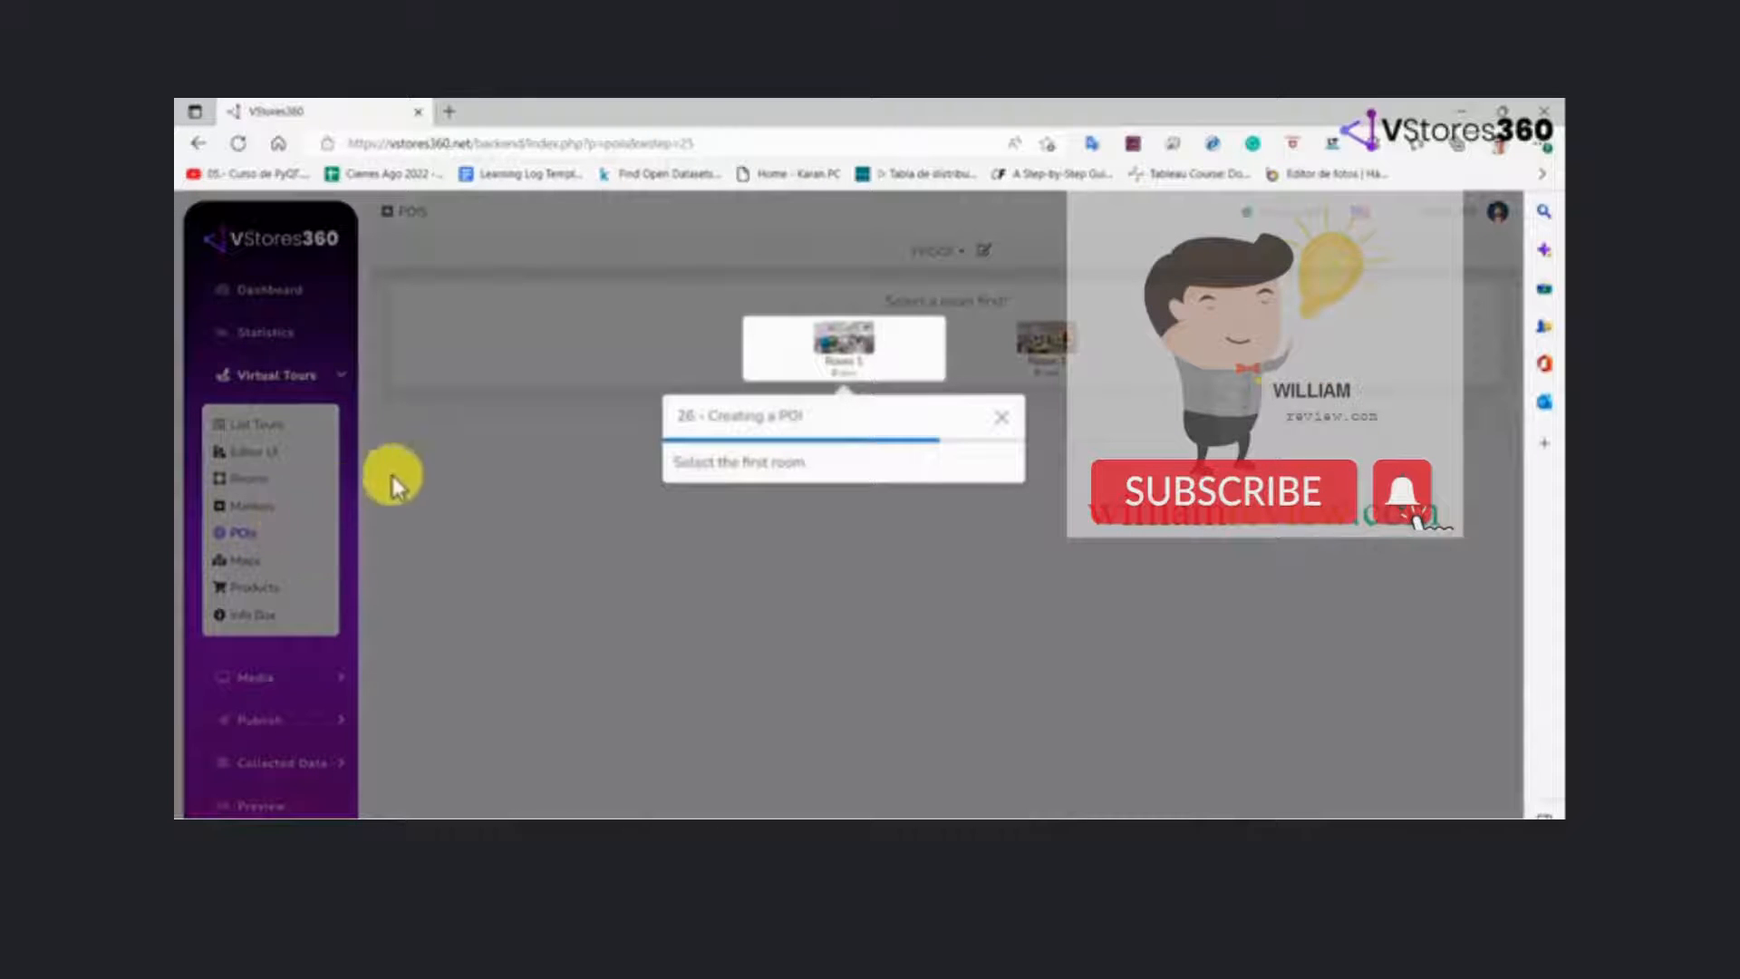
pyautogui.click(846, 349)
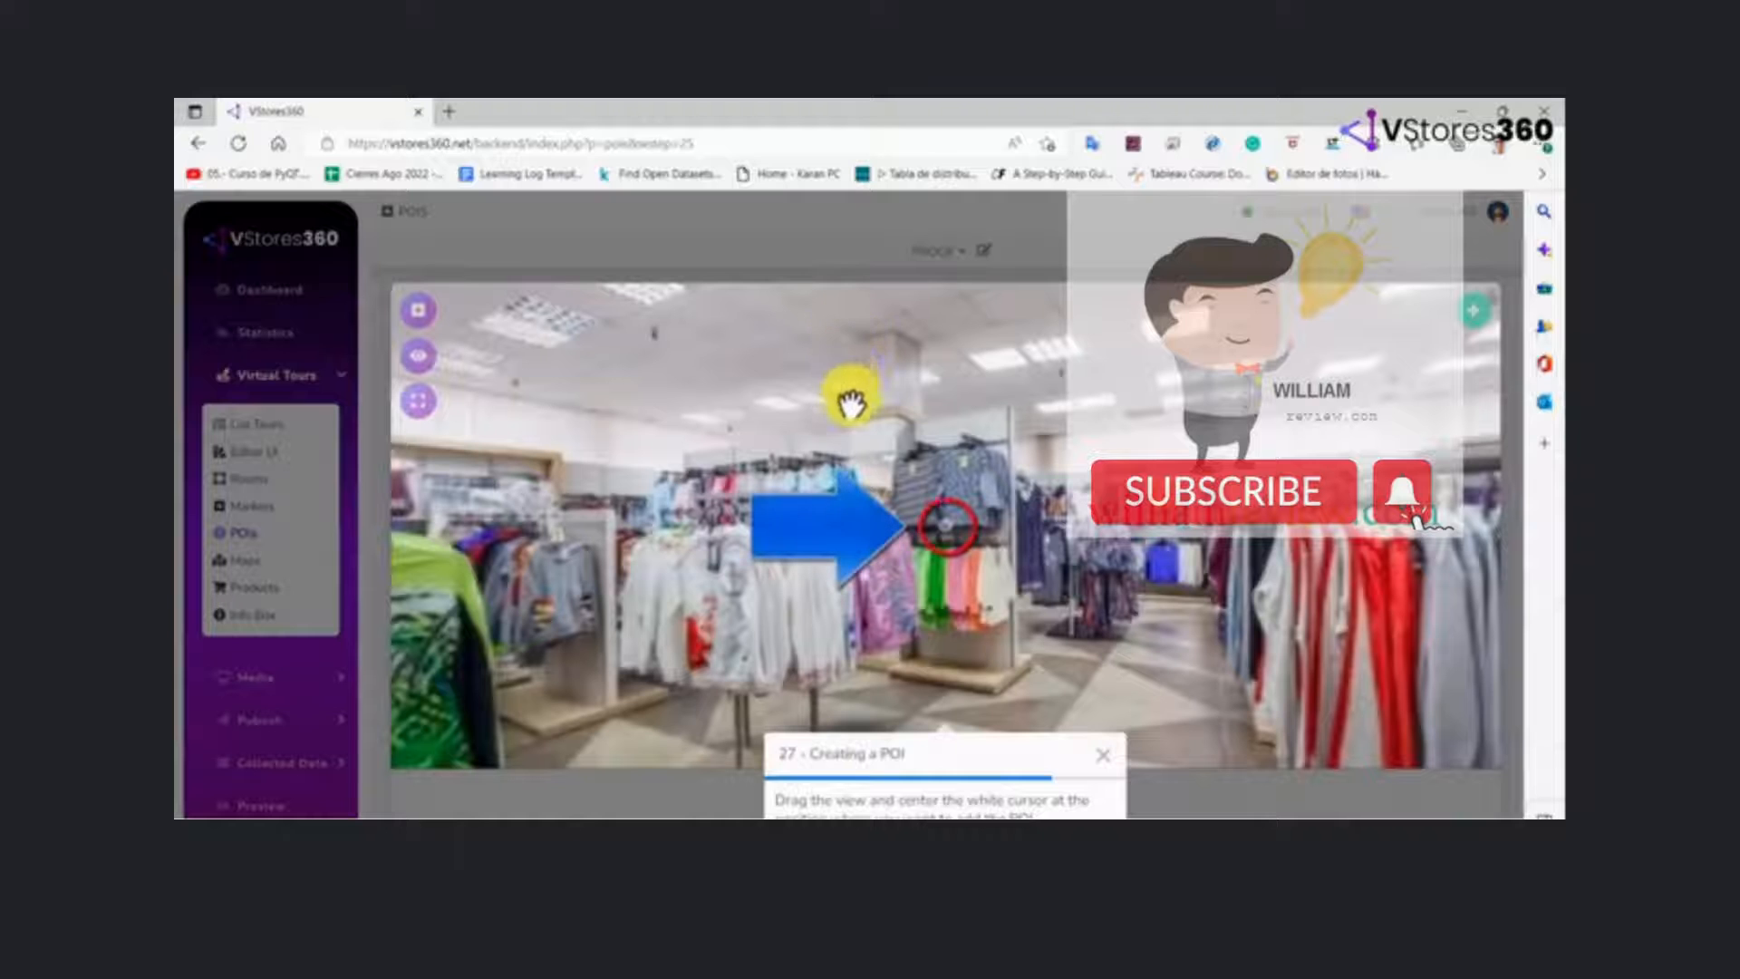
pyautogui.moveTo(783, 605); pyautogui.dragTo(1448, 573)
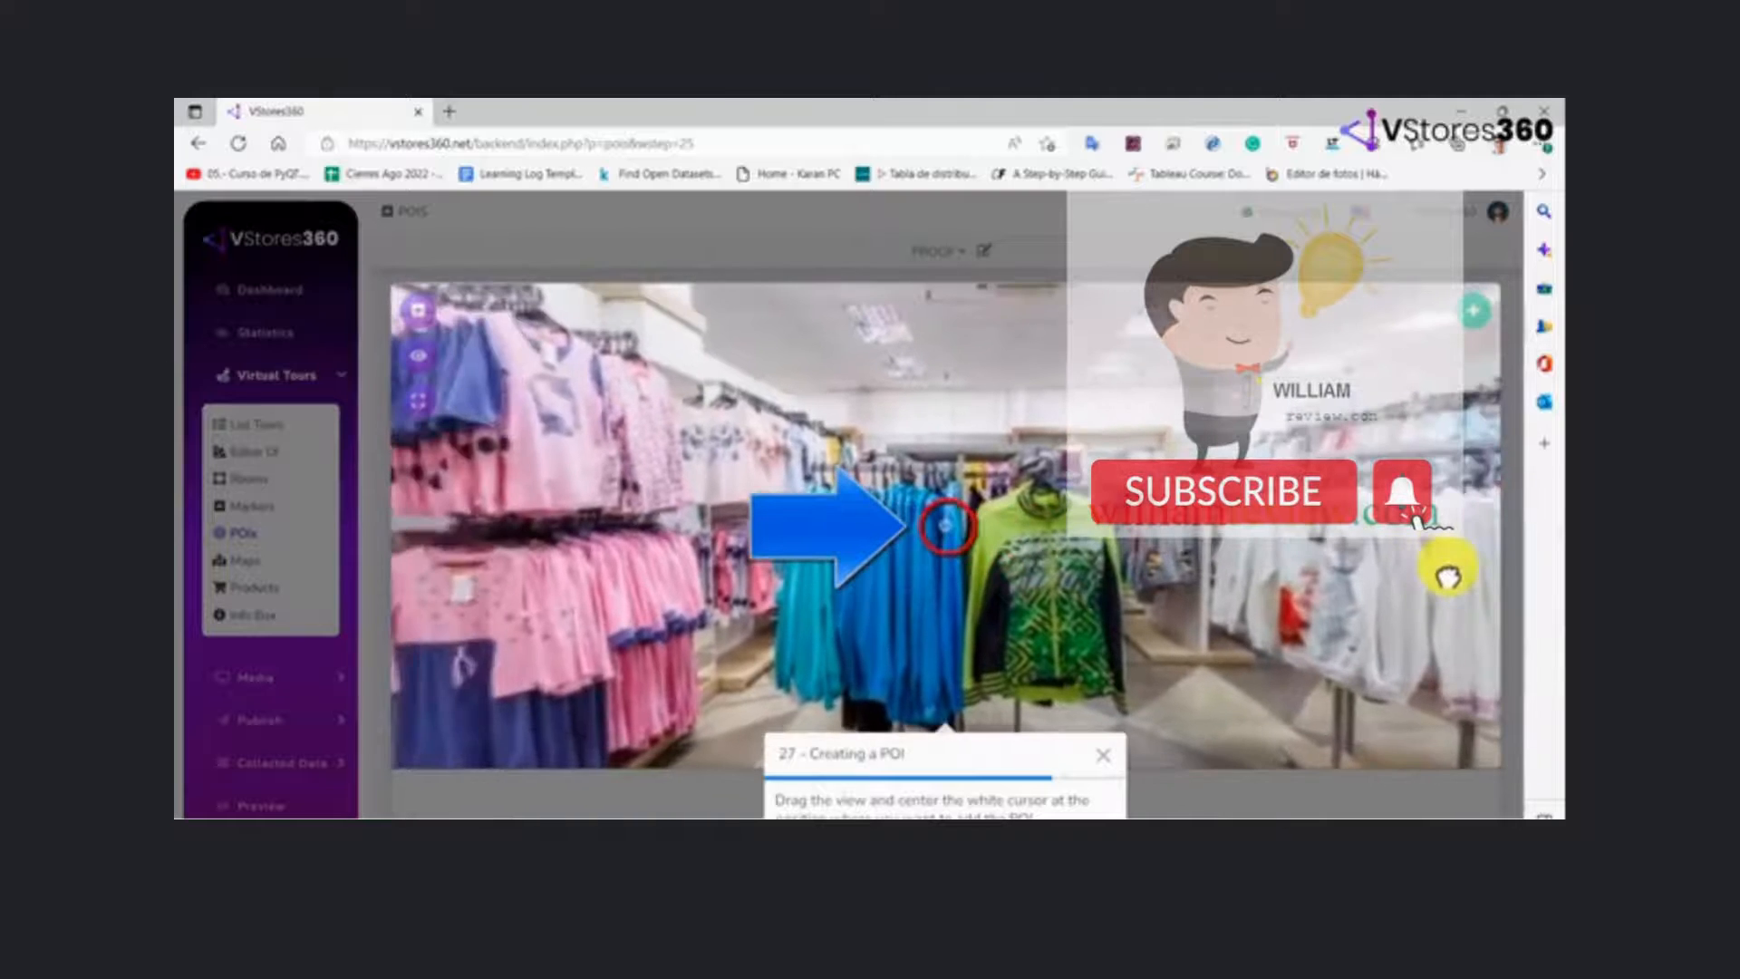
pyautogui.moveTo(1085, 560); pyautogui.dragTo(1094, 532)
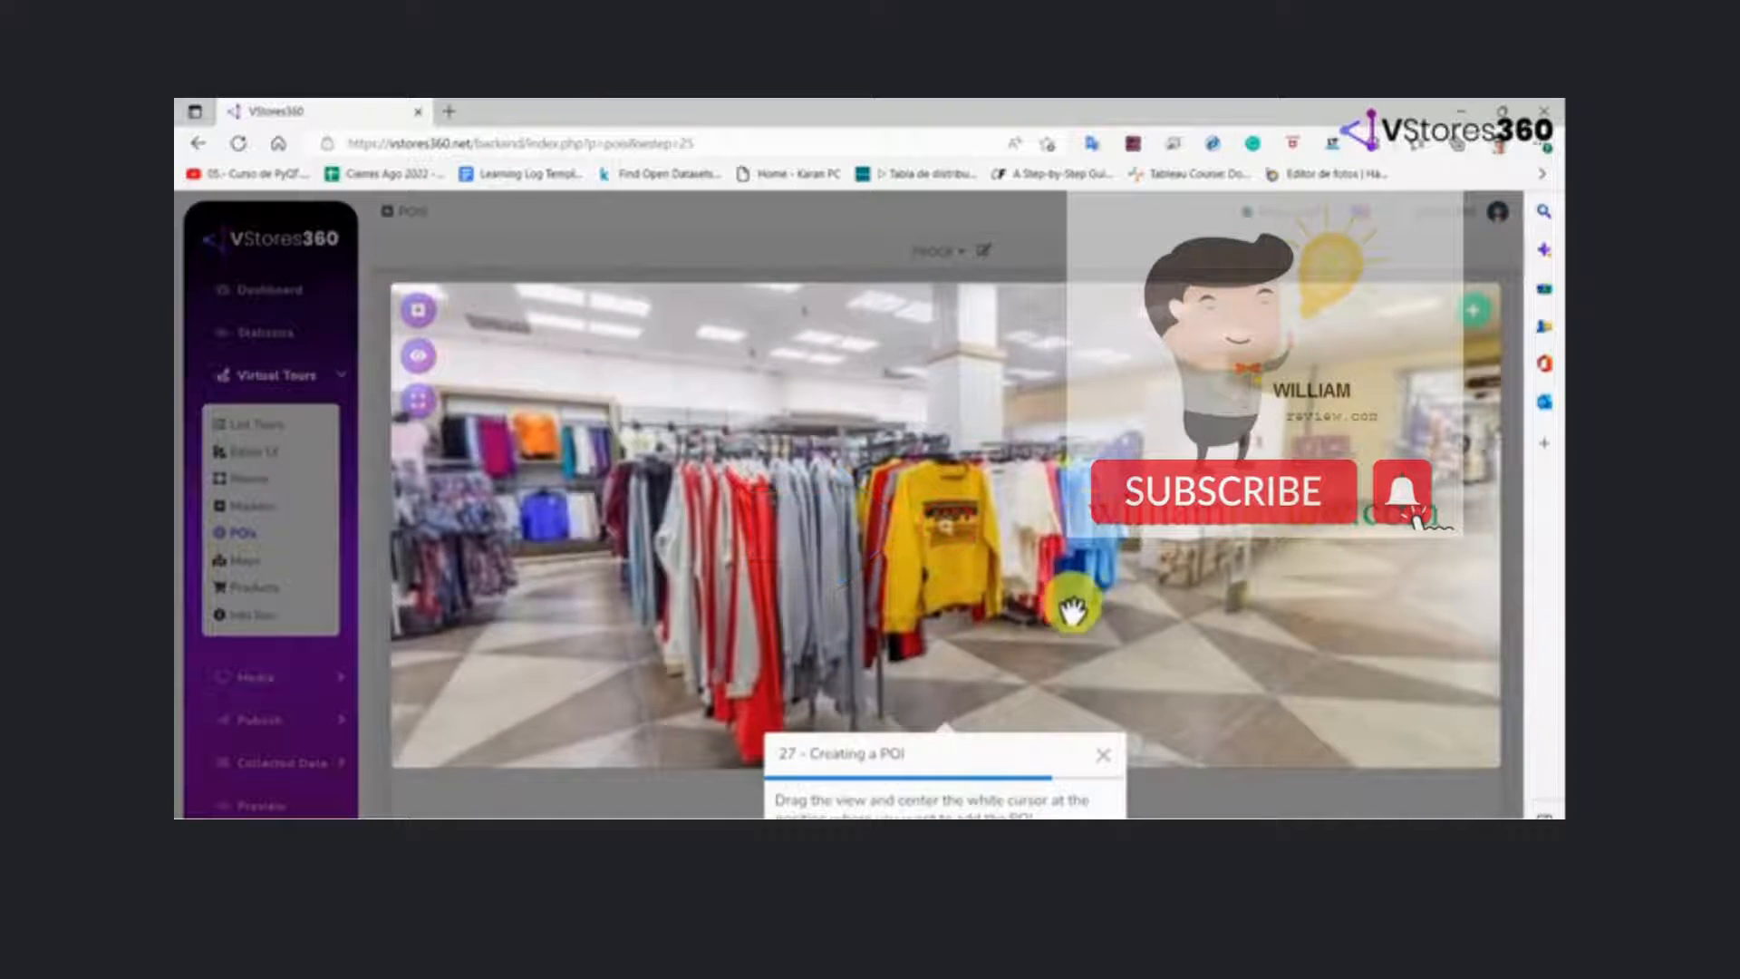
pyautogui.click(1053, 838)
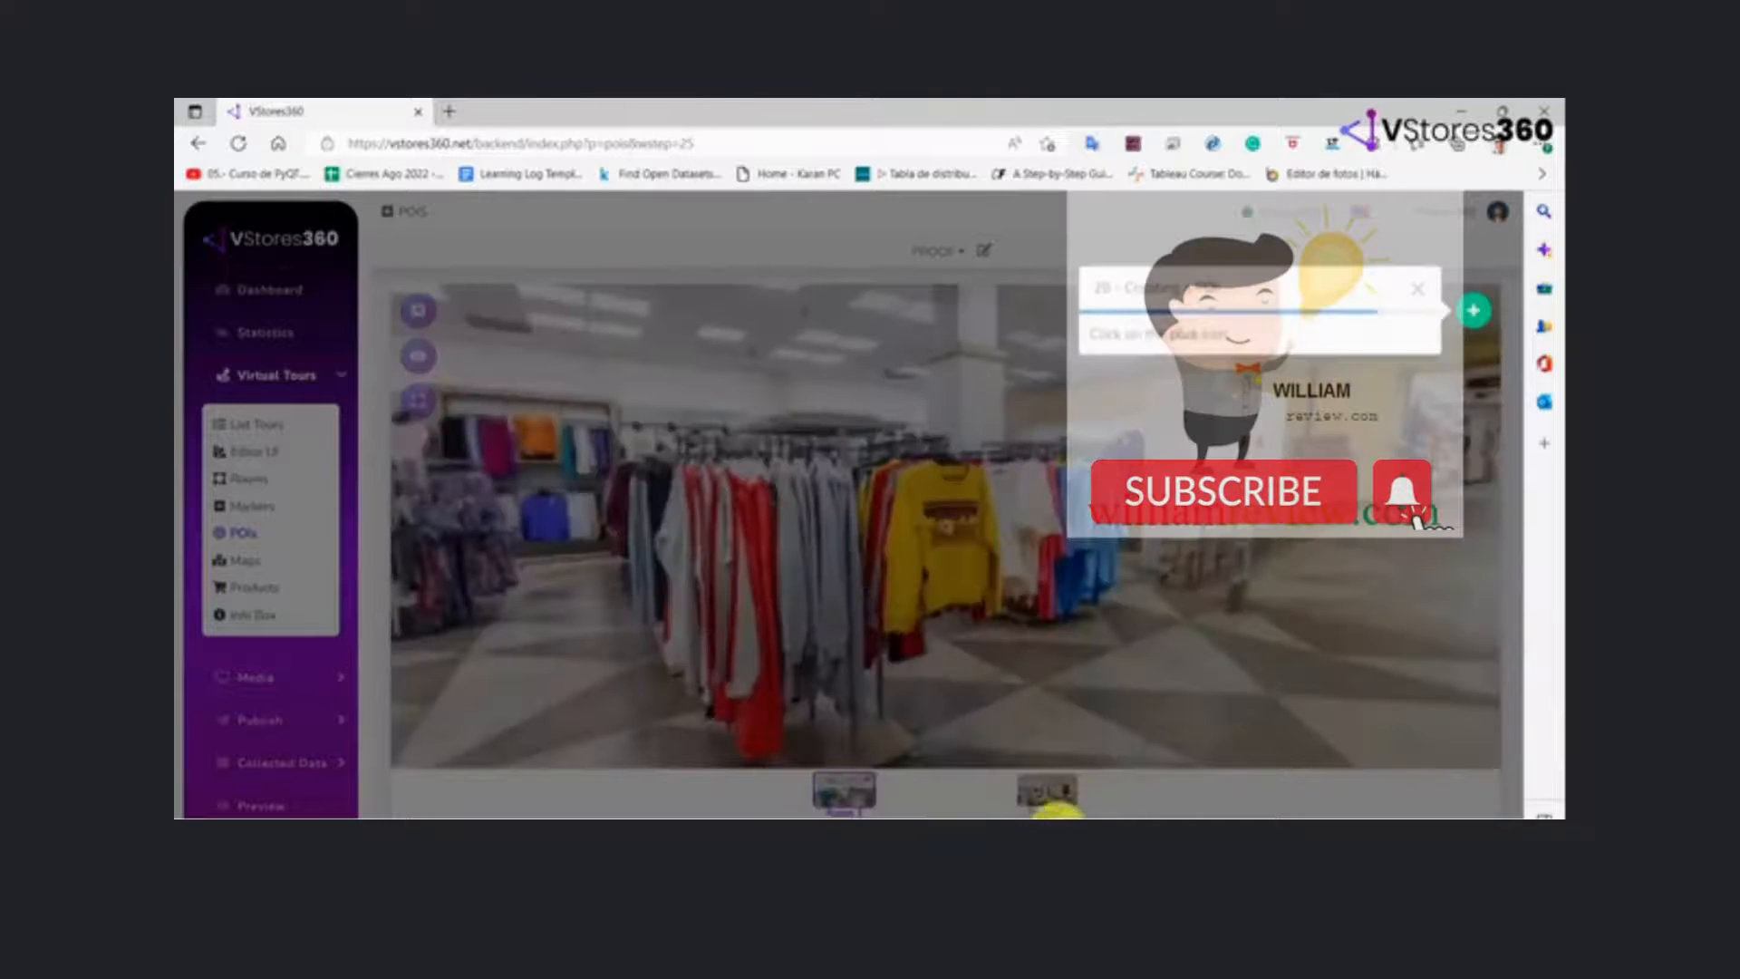
pyautogui.click(1486, 315)
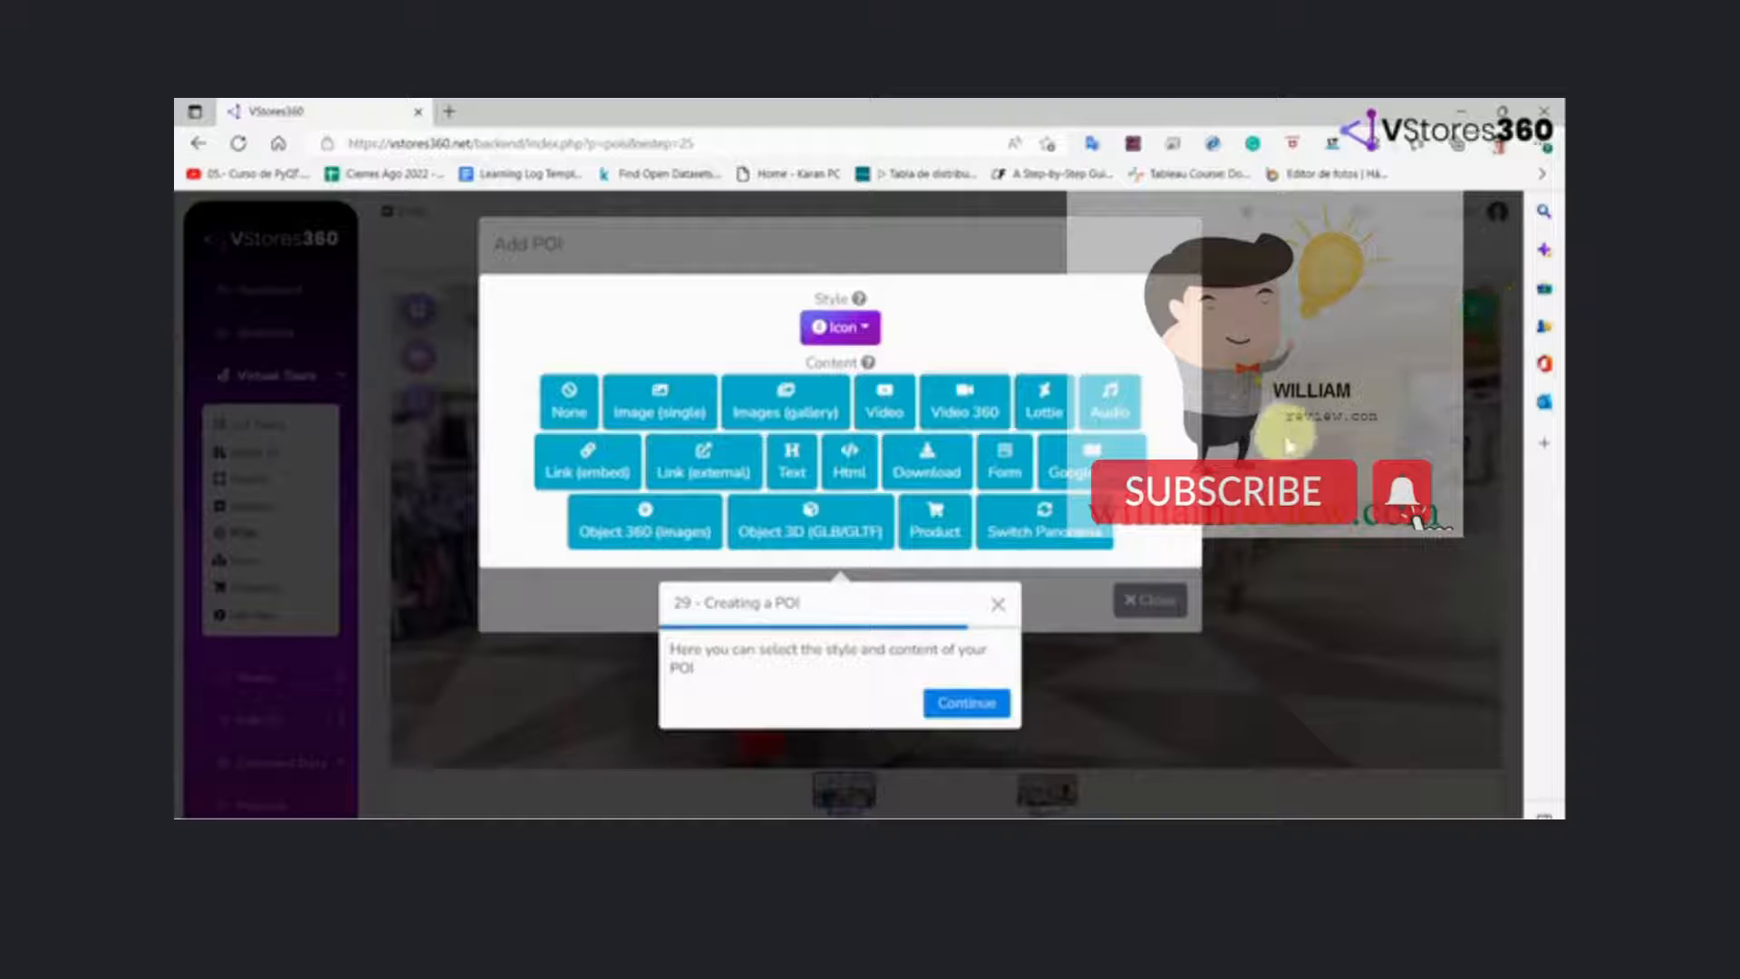
pyautogui.click(978, 702)
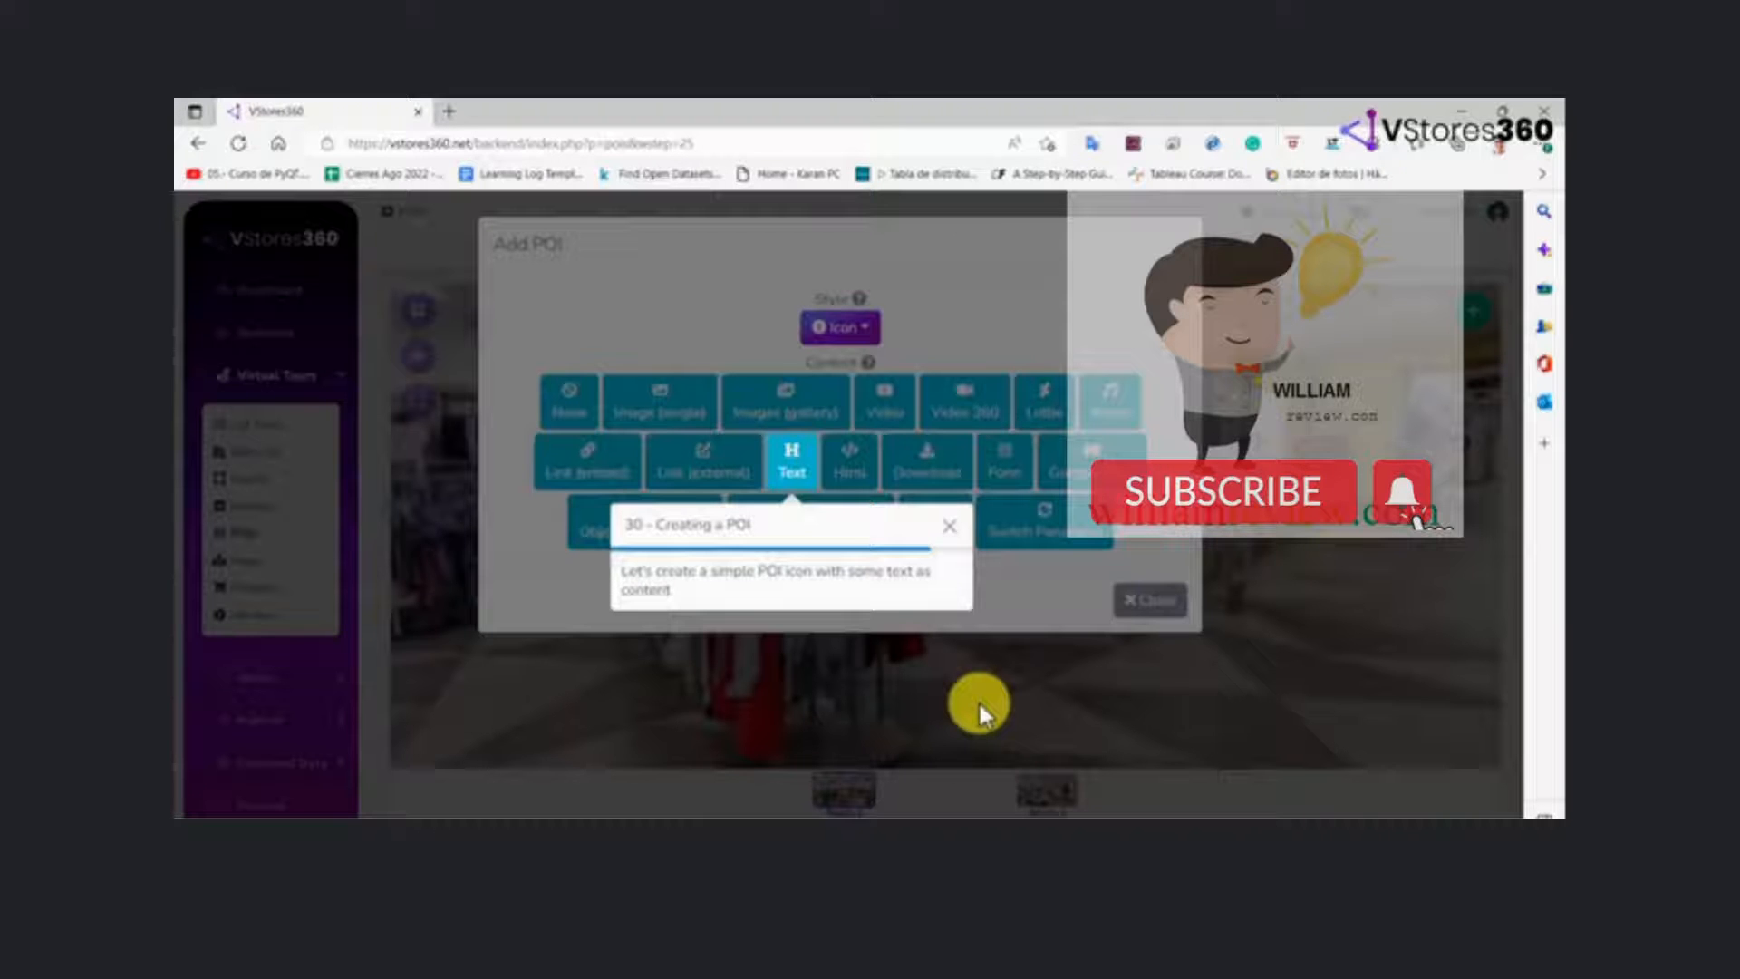
pyautogui.click(792, 467)
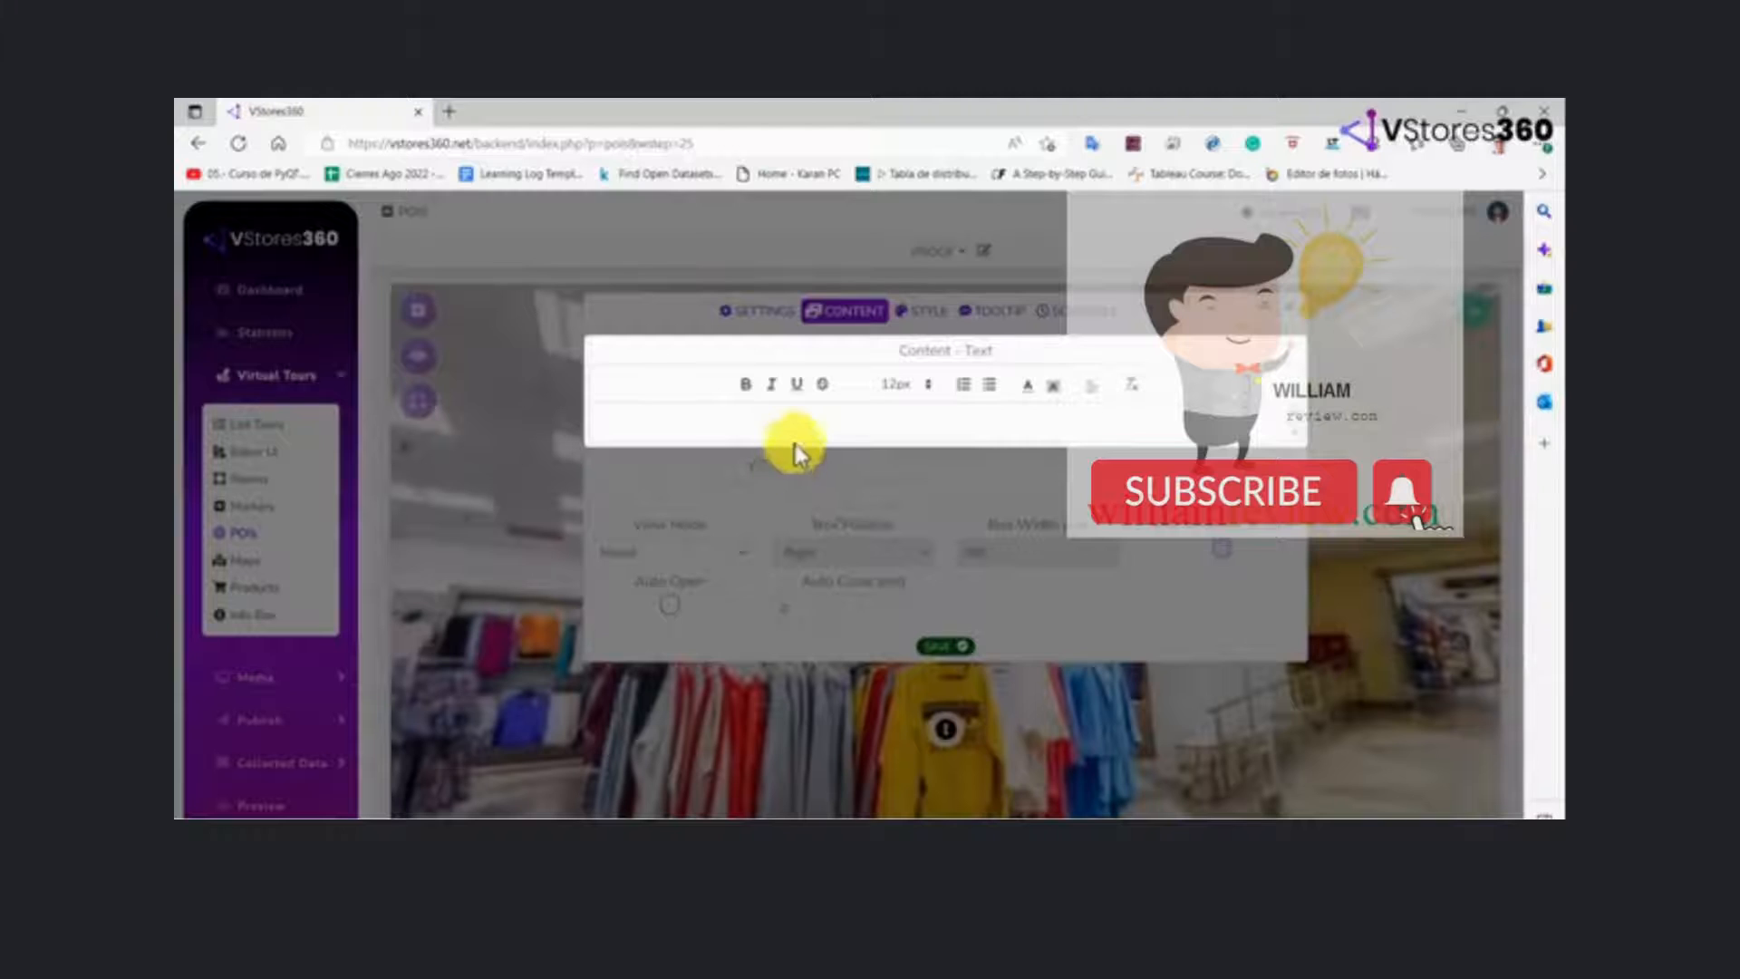
# Enter Yellow as the POI's text content and save the POI
pyautogui.click(797, 423)
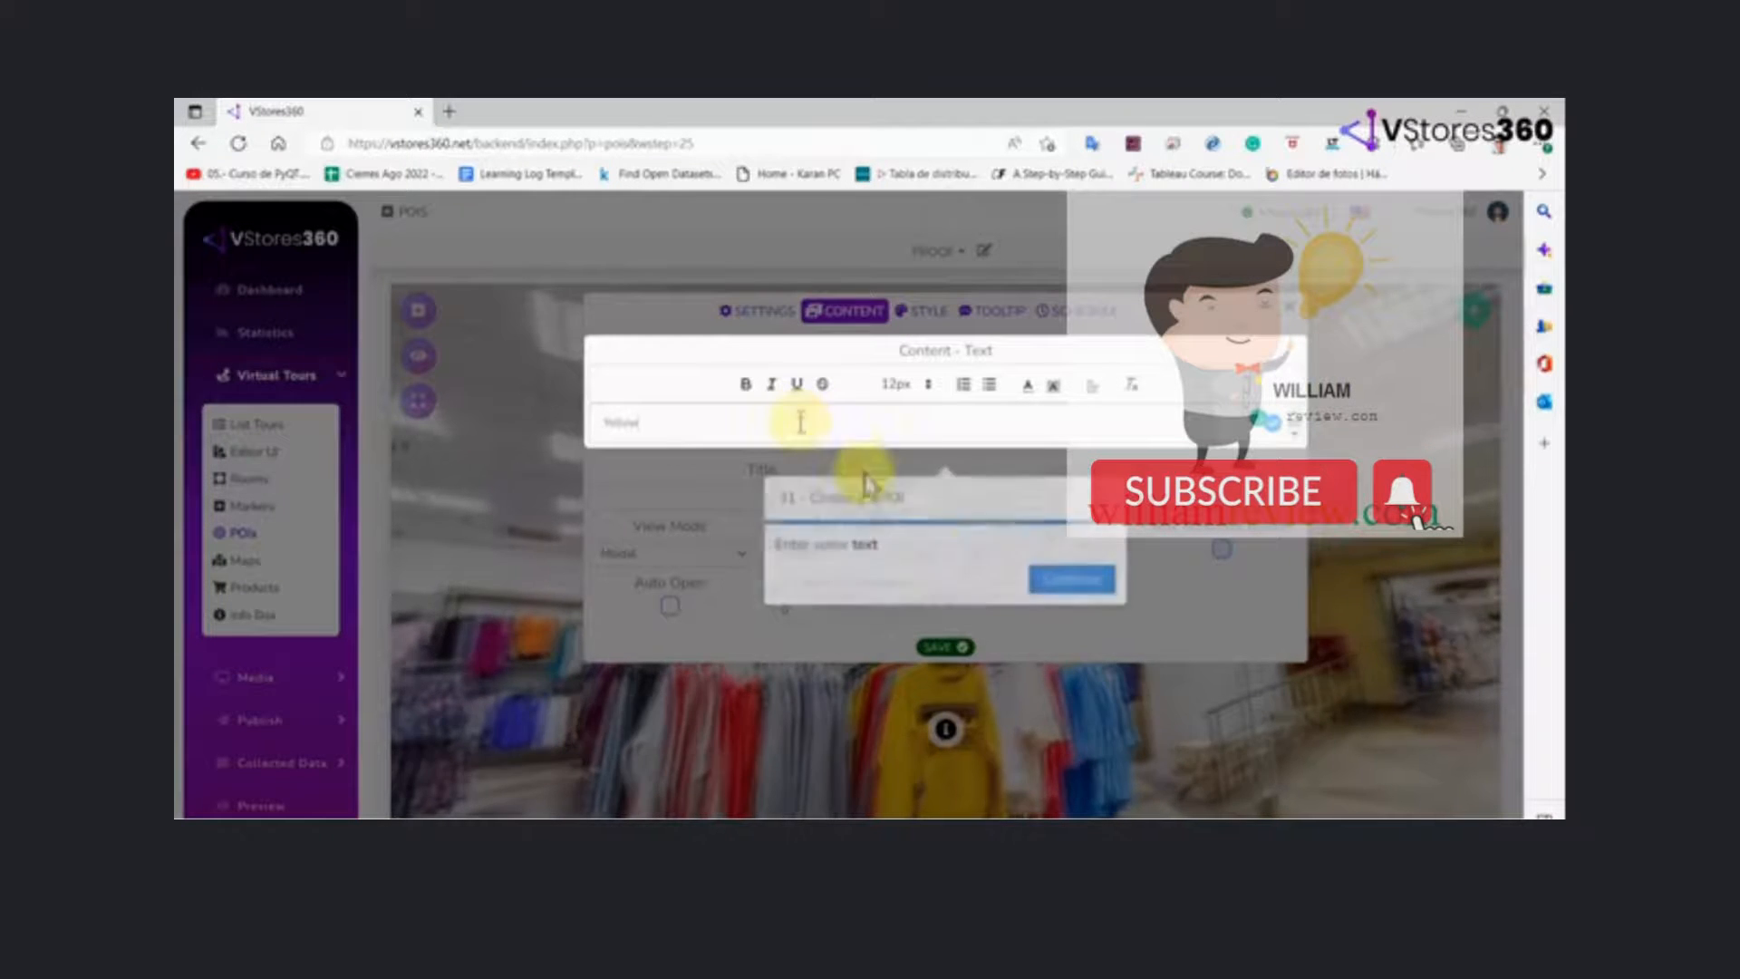
pyautogui.click(1090, 588)
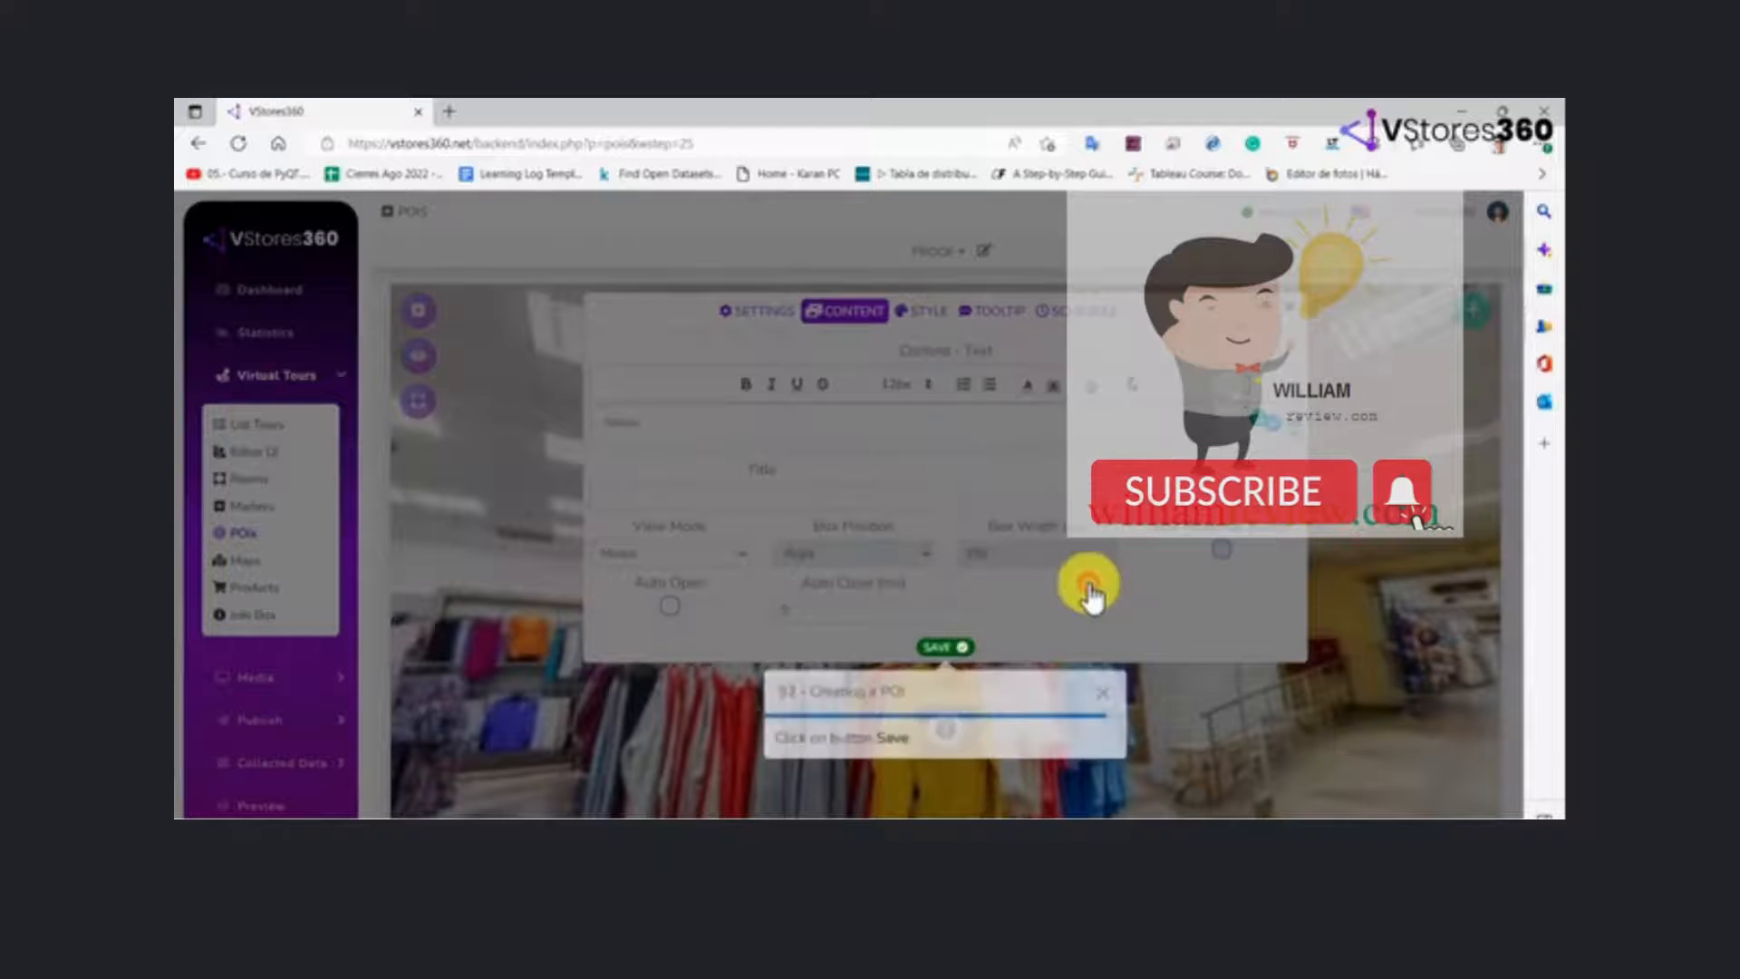
pyautogui.click(943, 648)
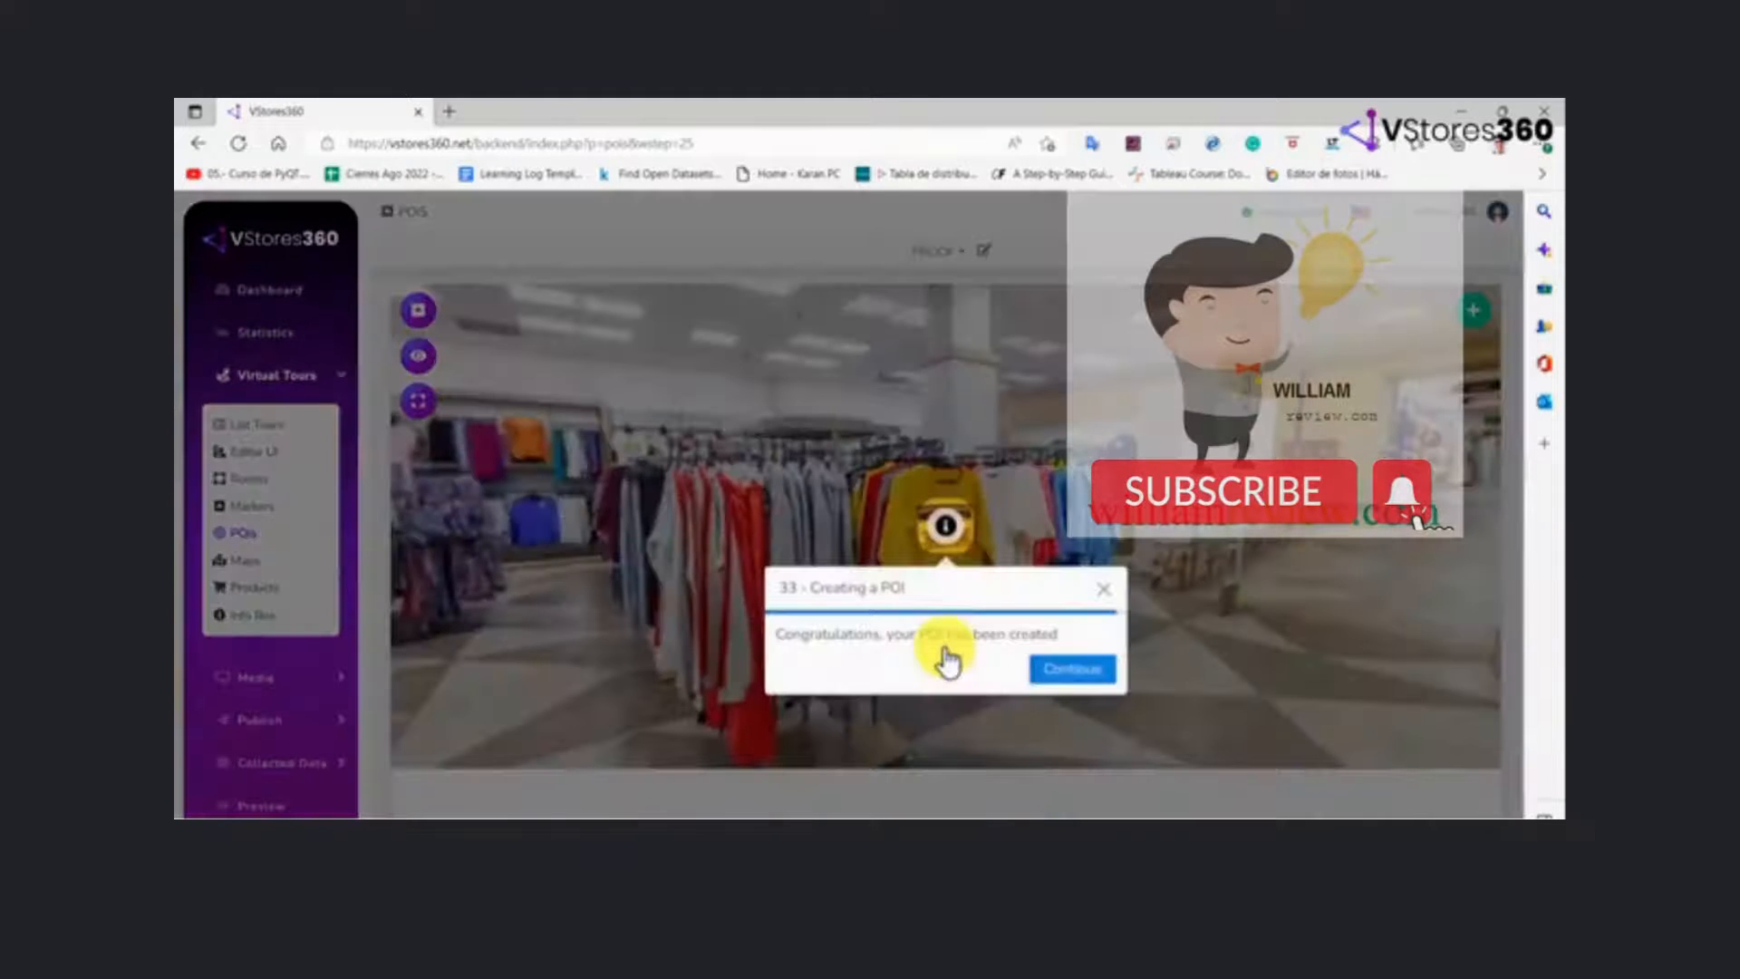
pyautogui.click(1071, 671)
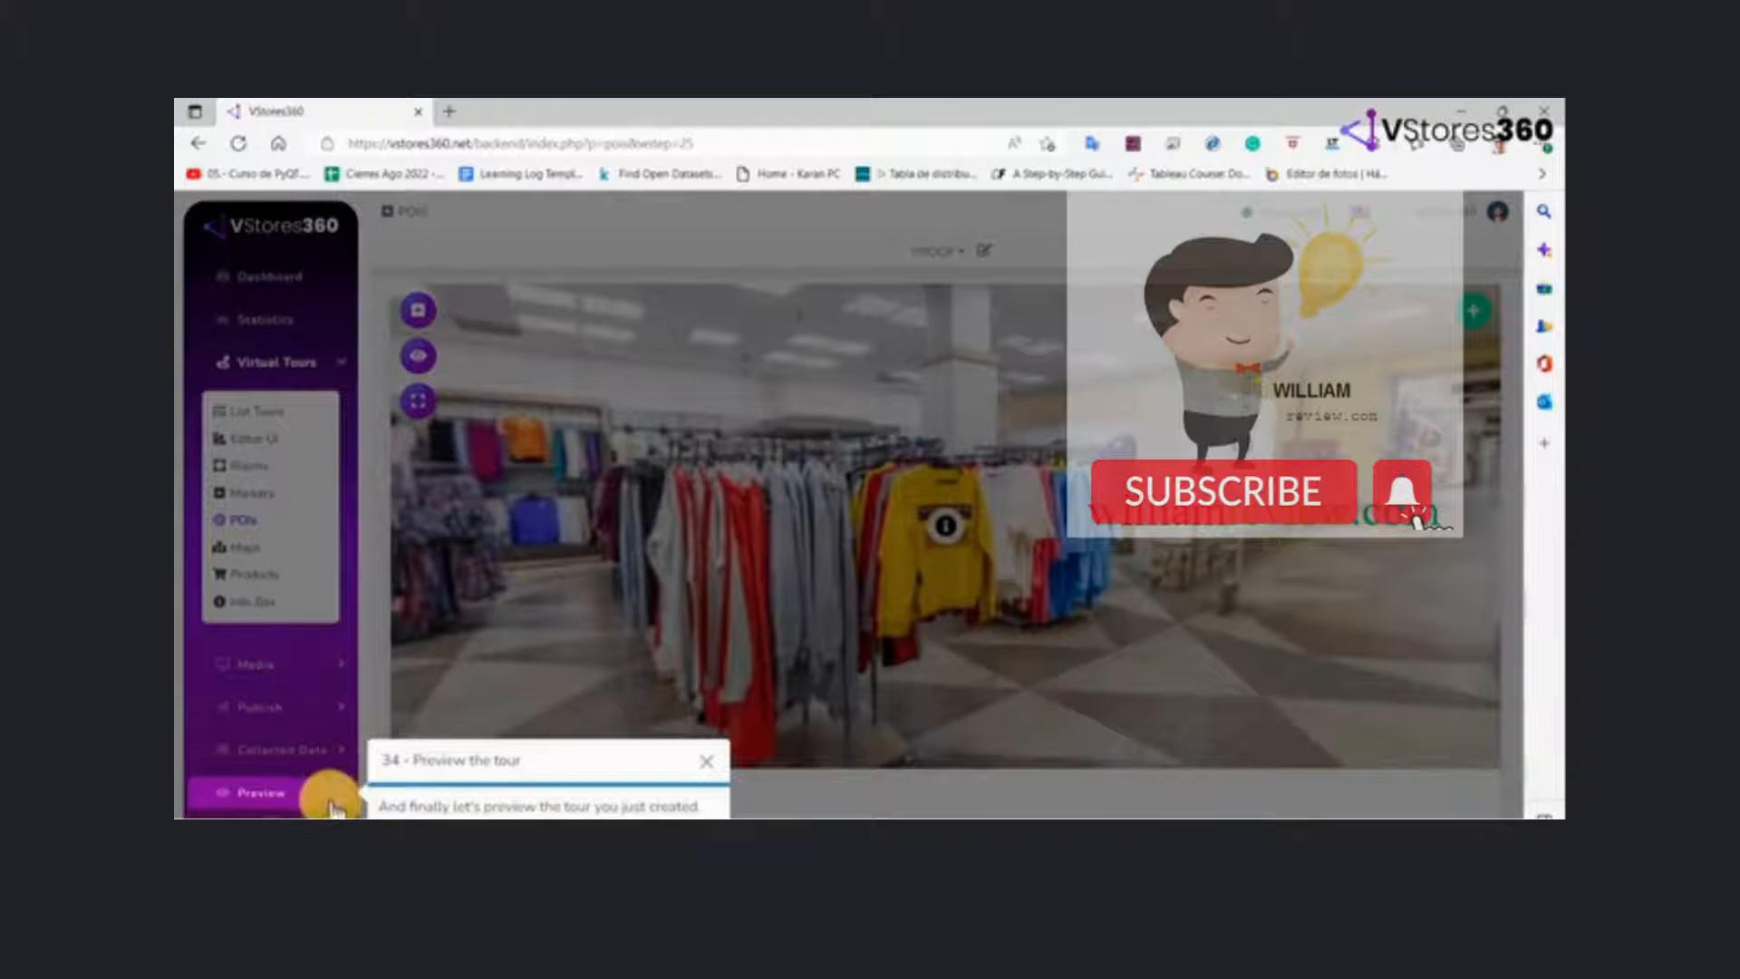
# Preview the Proof tour in Room 1 and open and close the info POI on the yellow sweatshirt
pyautogui.click(298, 797)
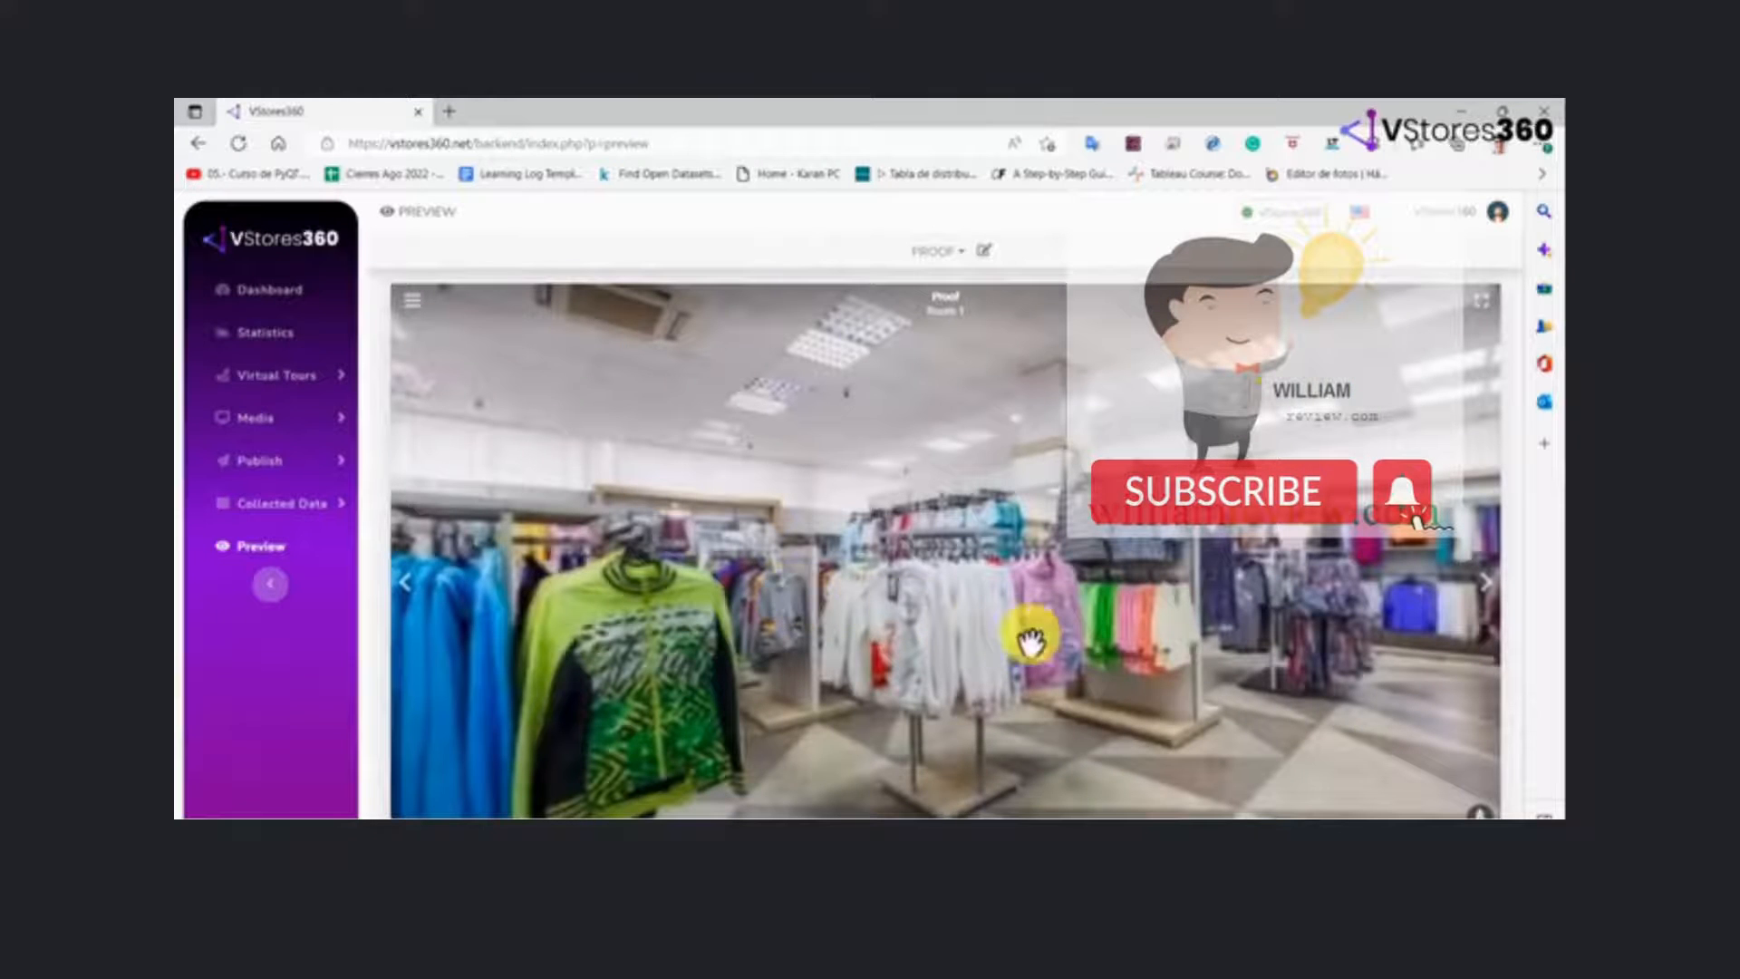
pyautogui.moveTo(1165, 668); pyautogui.dragTo(711, 629)
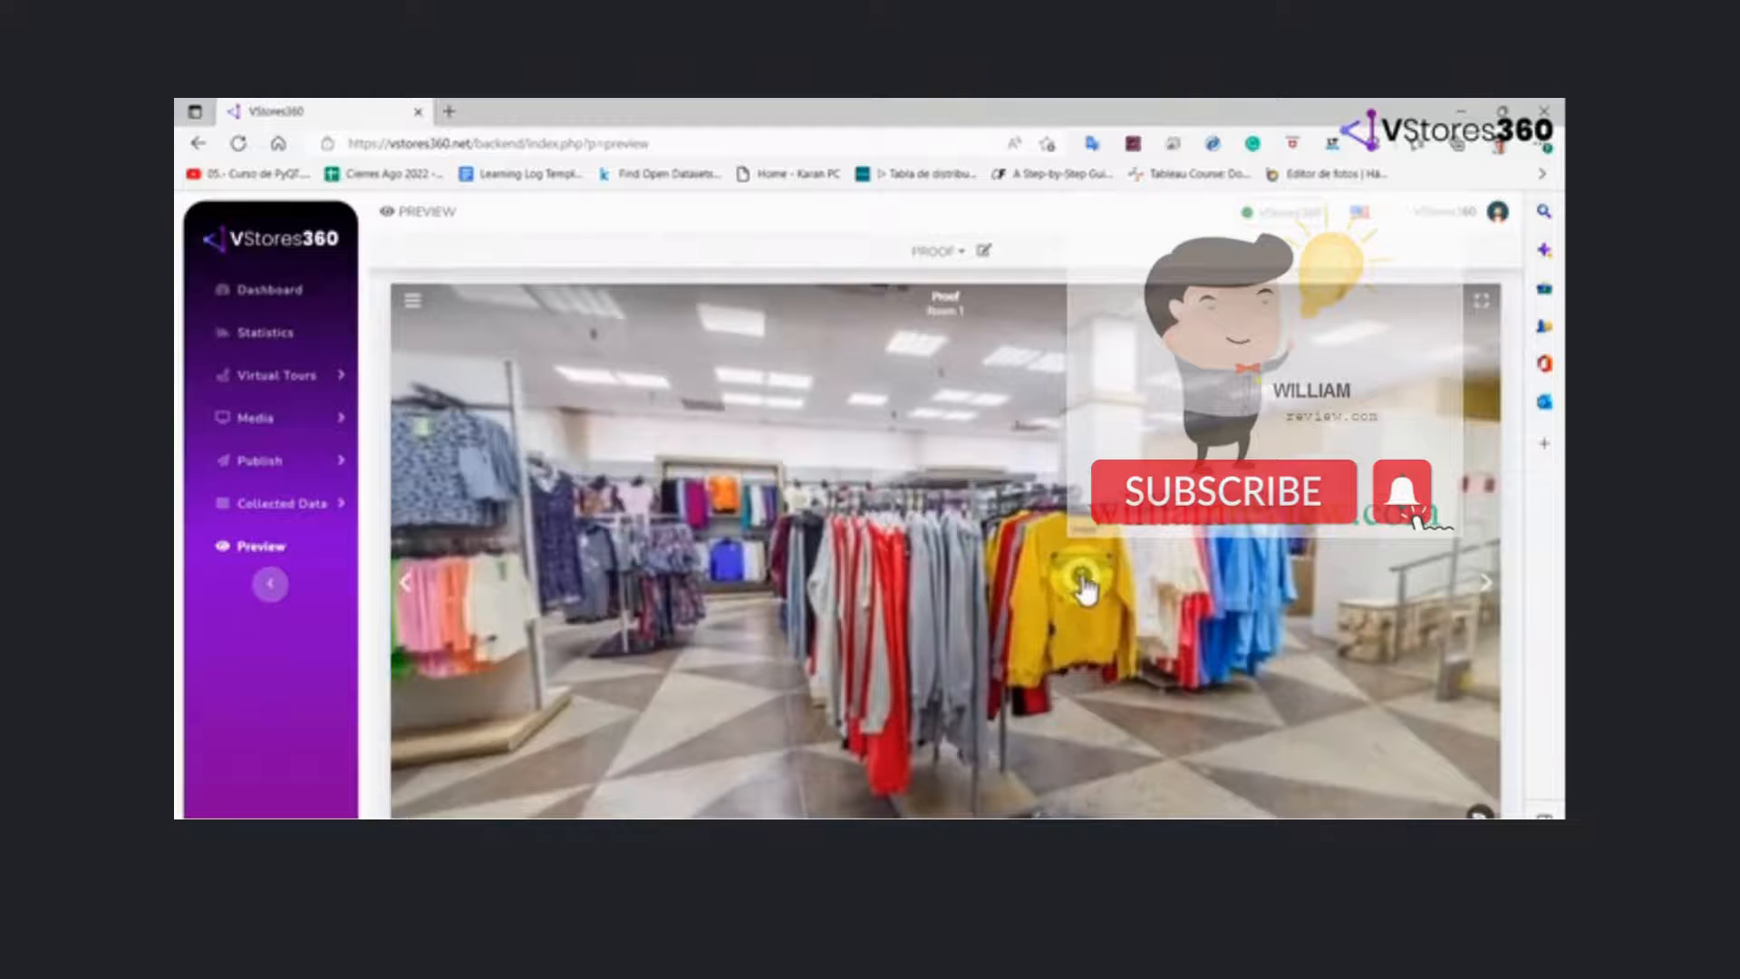
pyautogui.click(1082, 576)
pyautogui.click(1082, 575)
pyautogui.moveTo(1036, 586); pyautogui.dragTo(622, 602)
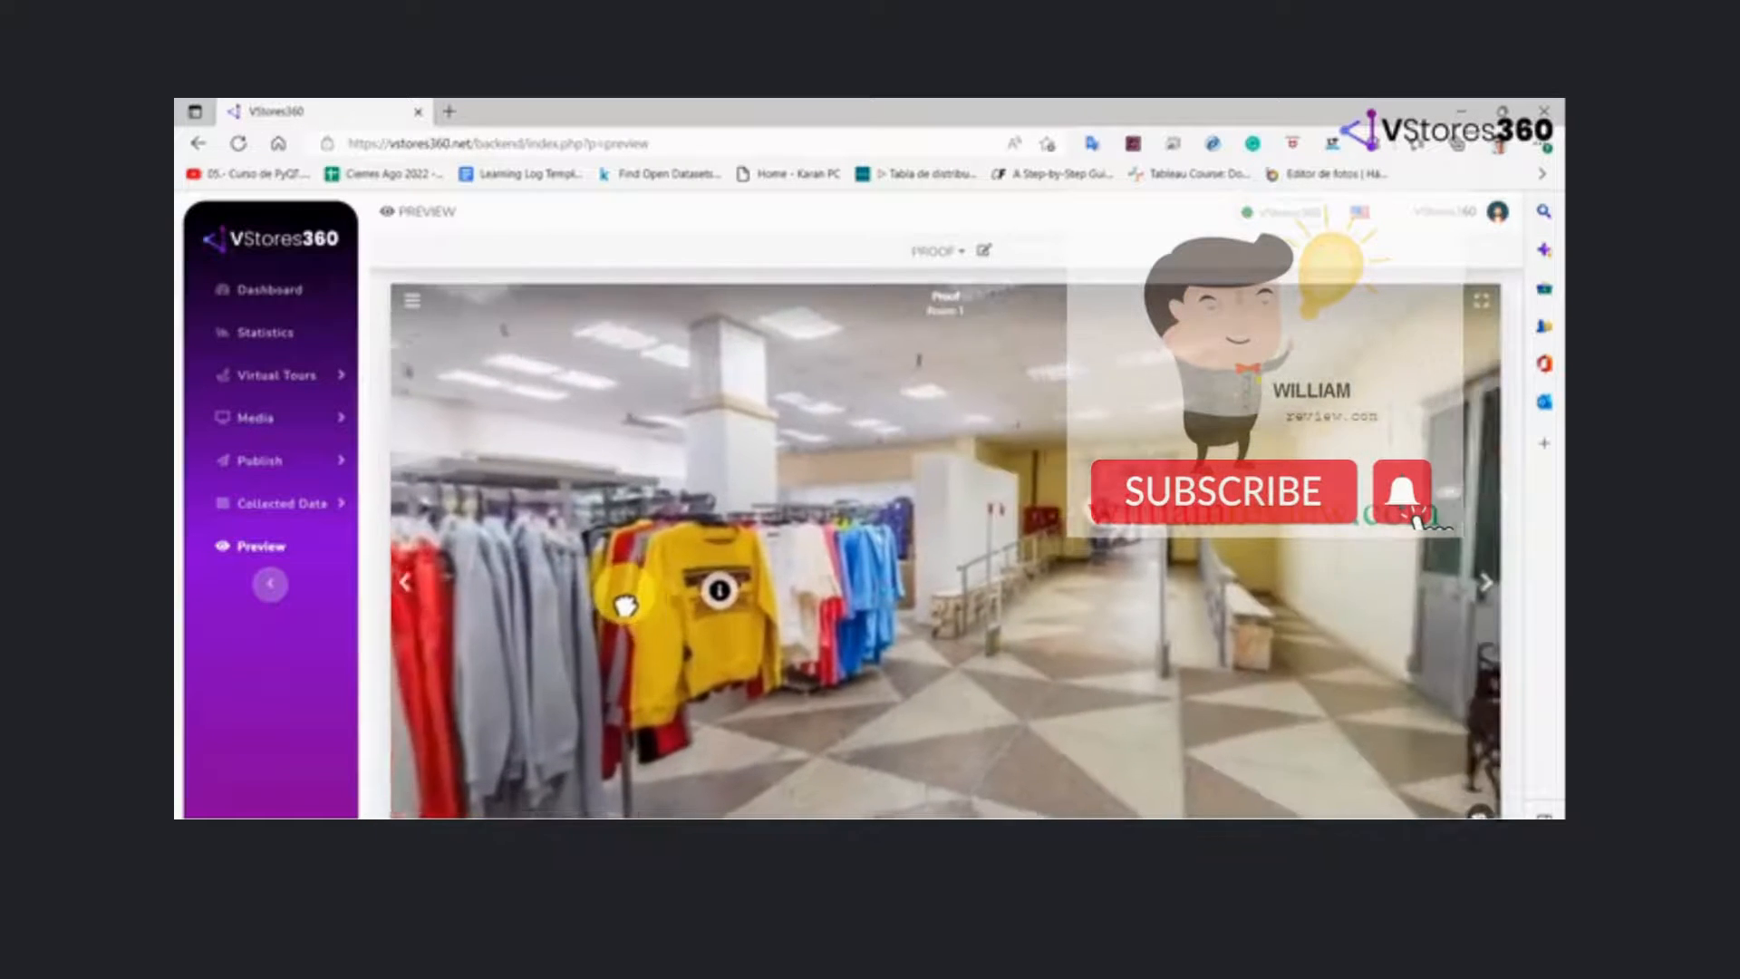
# Follow the marker at the end of the corridor into Room 2 and look around that room
pyautogui.moveTo(971, 601); pyautogui.dragTo(801, 625)
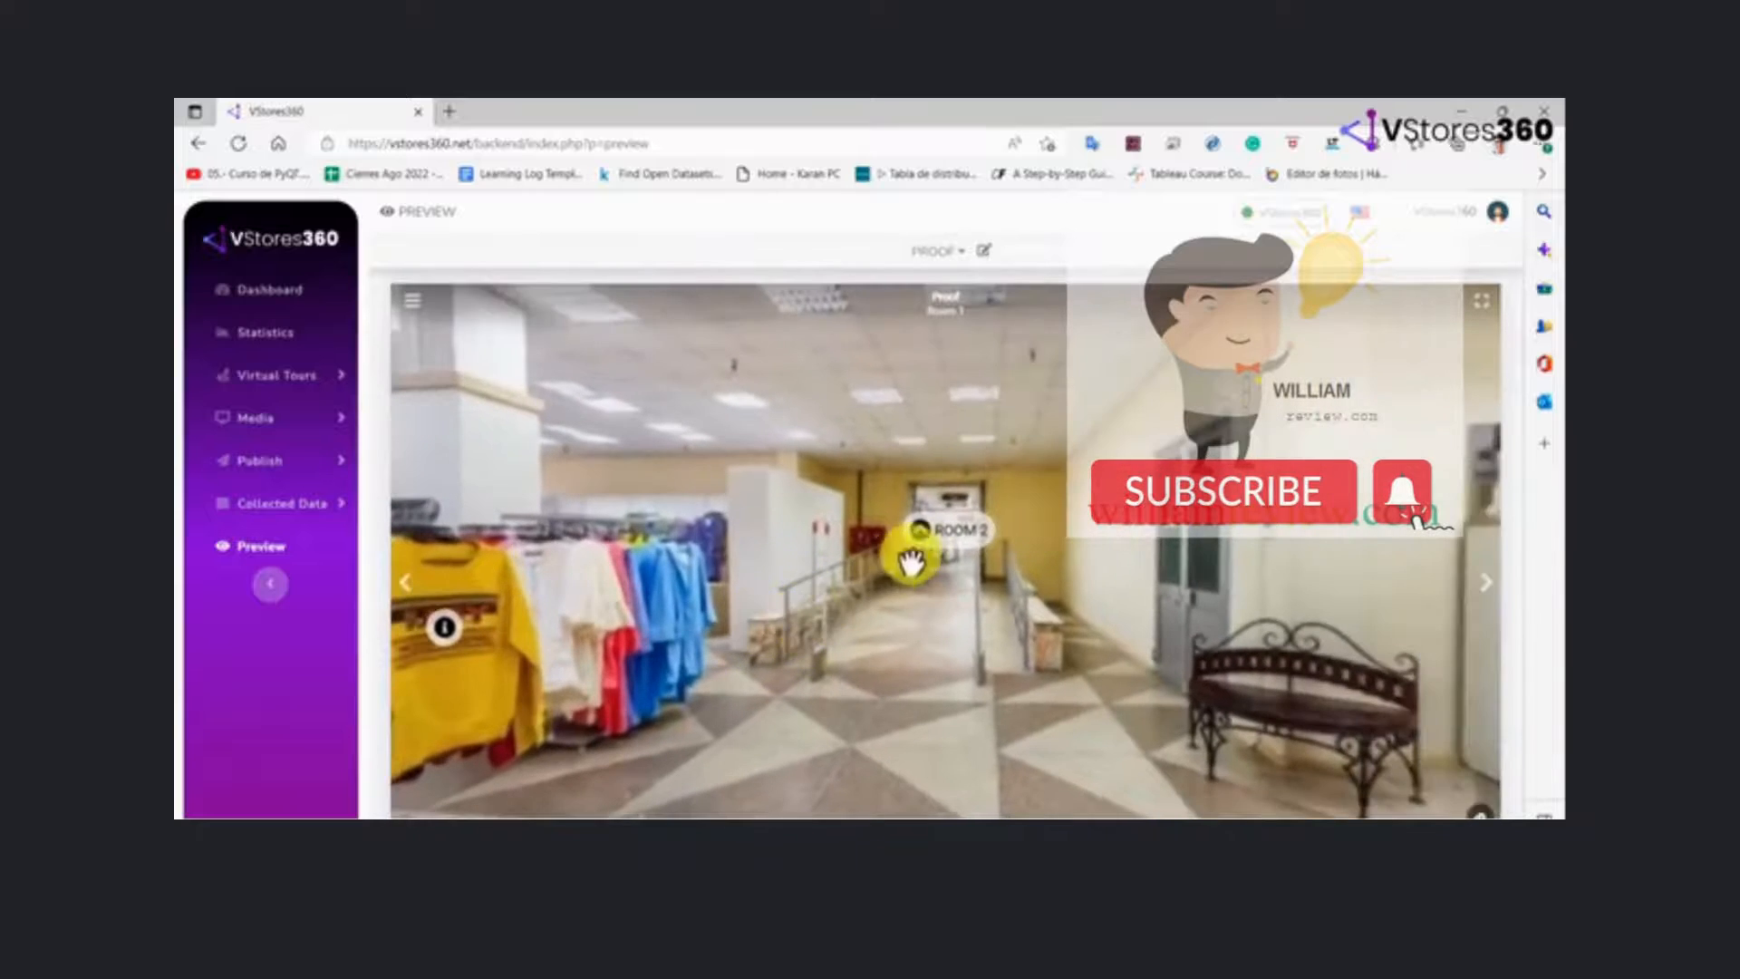
pyautogui.click(934, 527)
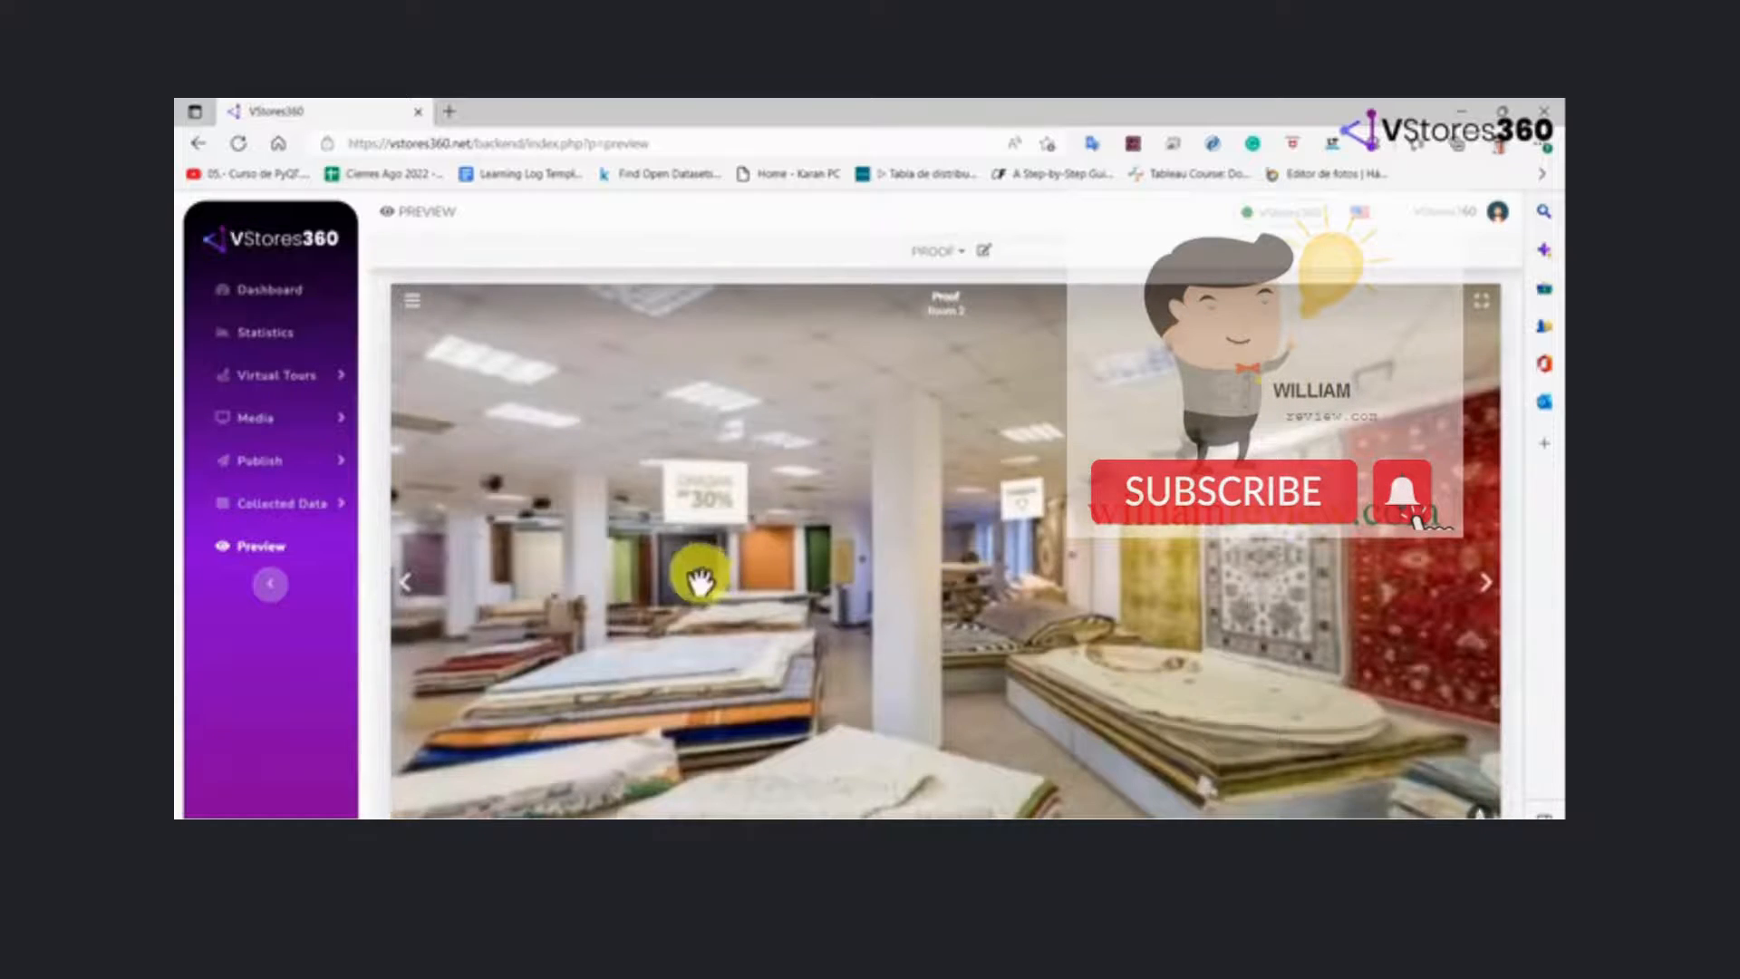
pyautogui.moveTo(699, 583); pyautogui.dragTo(1325, 571)
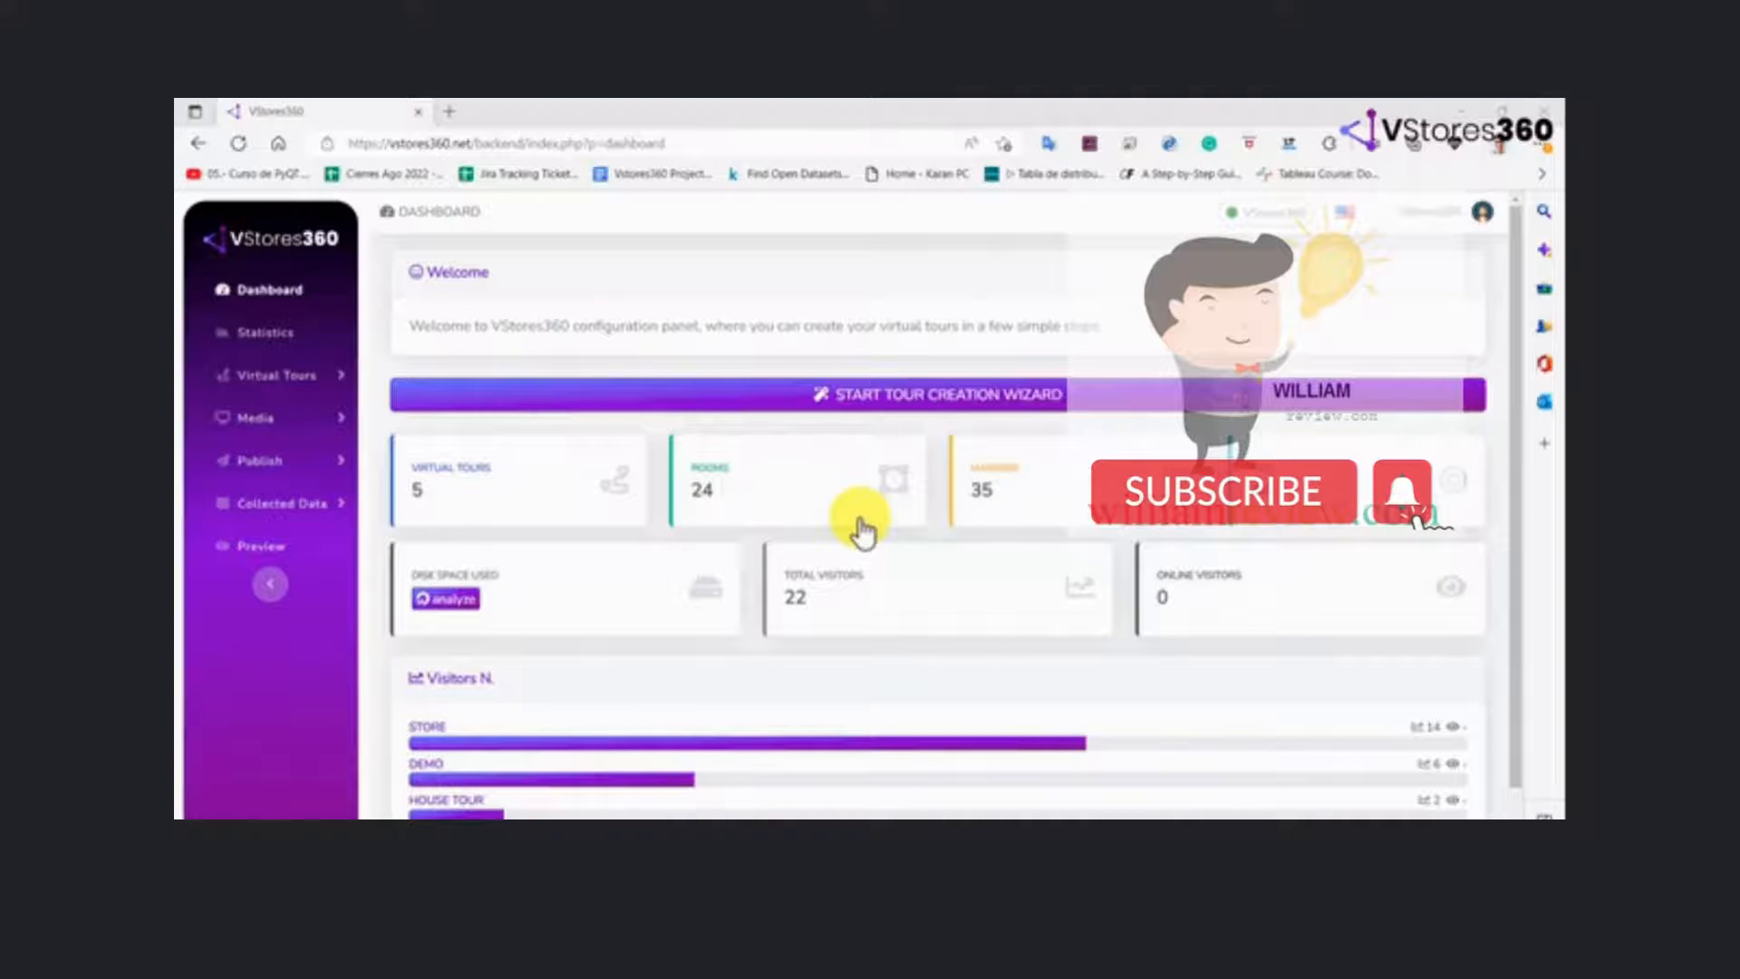
# Open the Store 2 tour from the list of virtual tours for editing
pyautogui.click(333, 381)
pyautogui.click(293, 426)
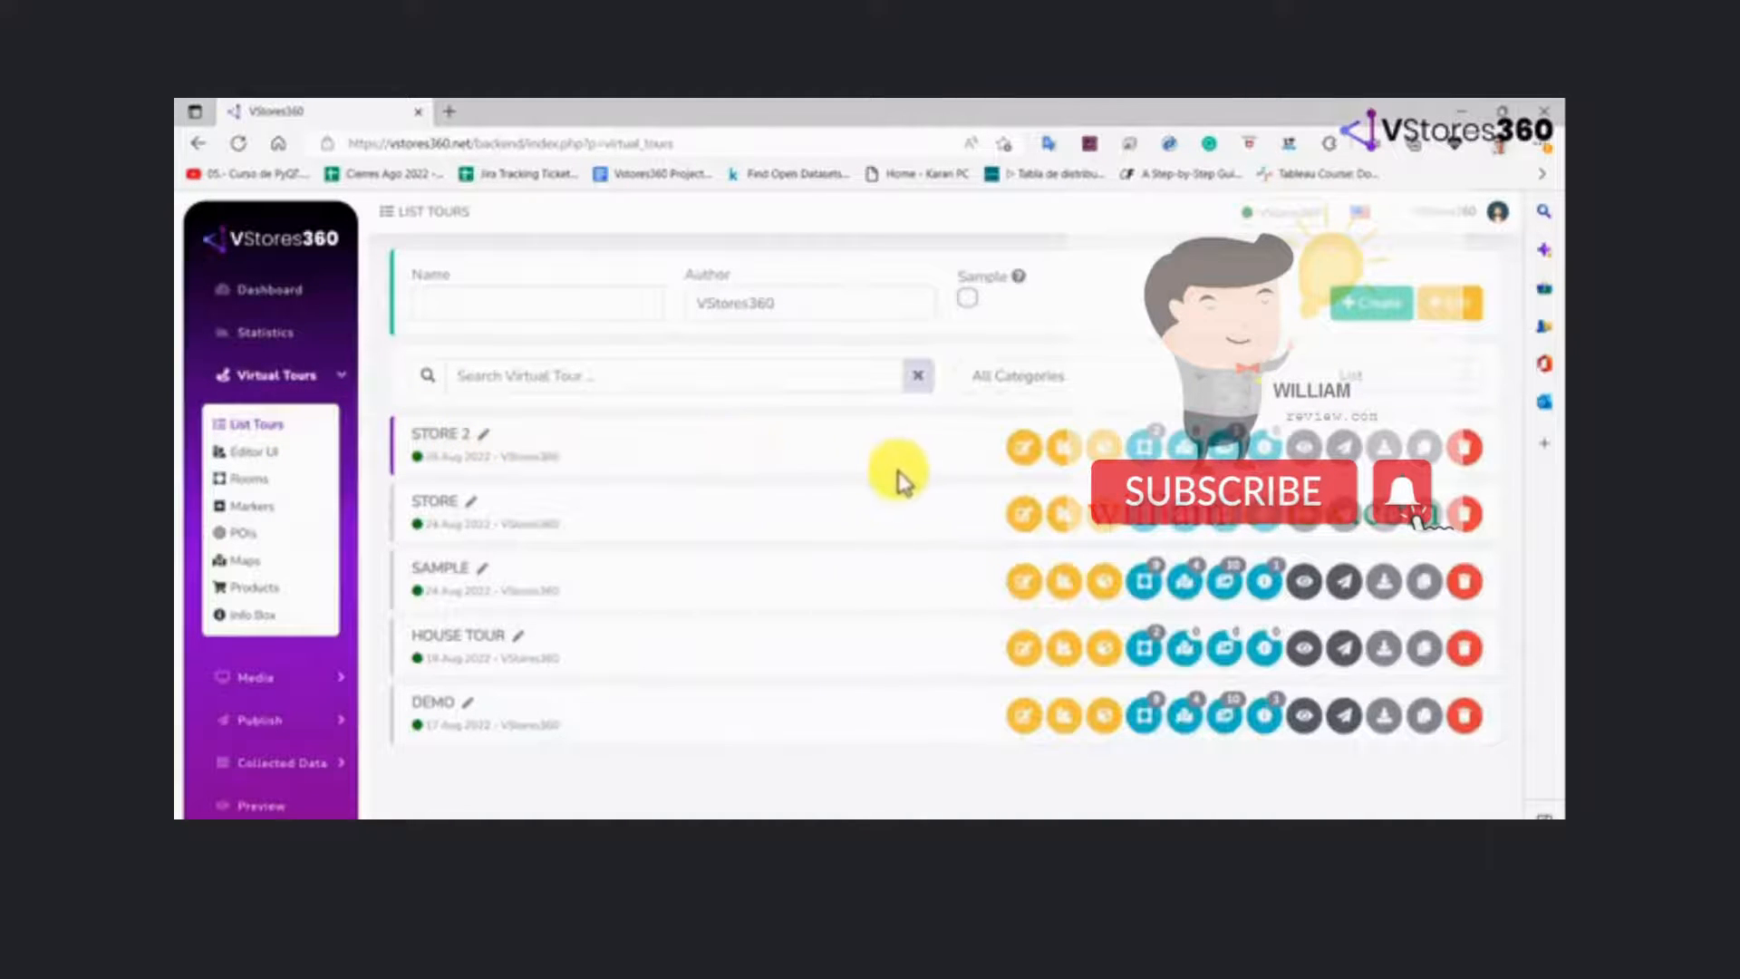
pyautogui.click(1025, 447)
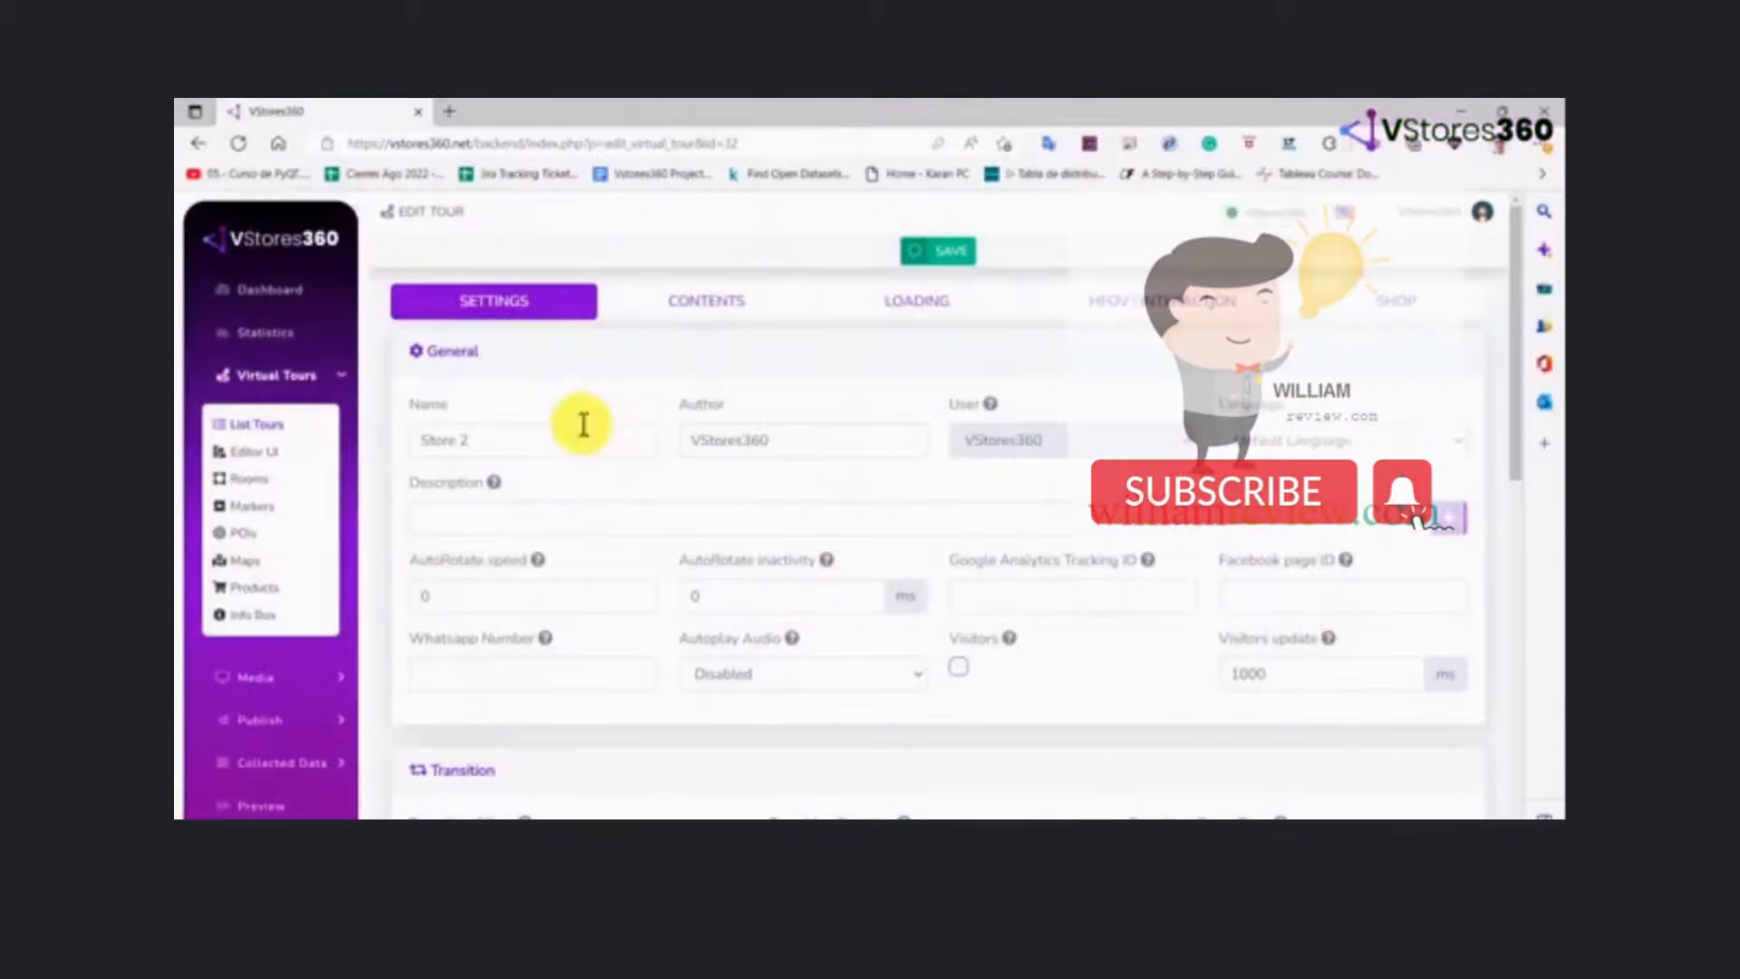
# Review the tour's name, author, user, description and category fields in the general settings
pyautogui.click(558, 441)
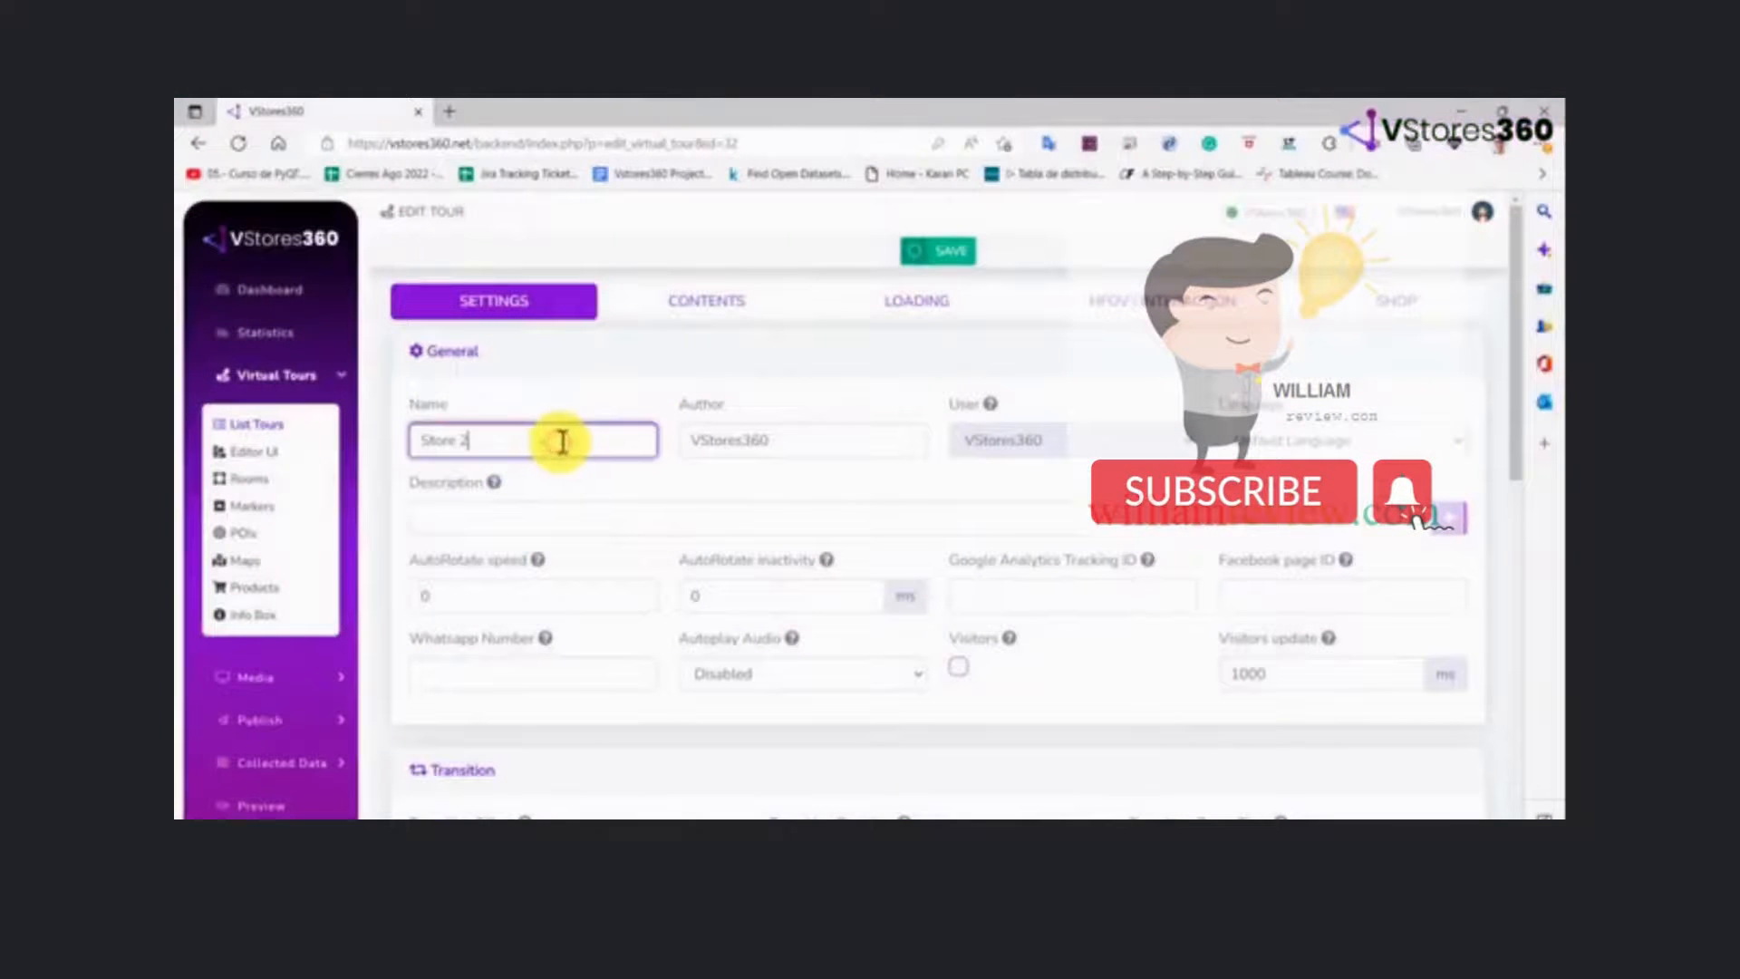
pyautogui.click(789, 439)
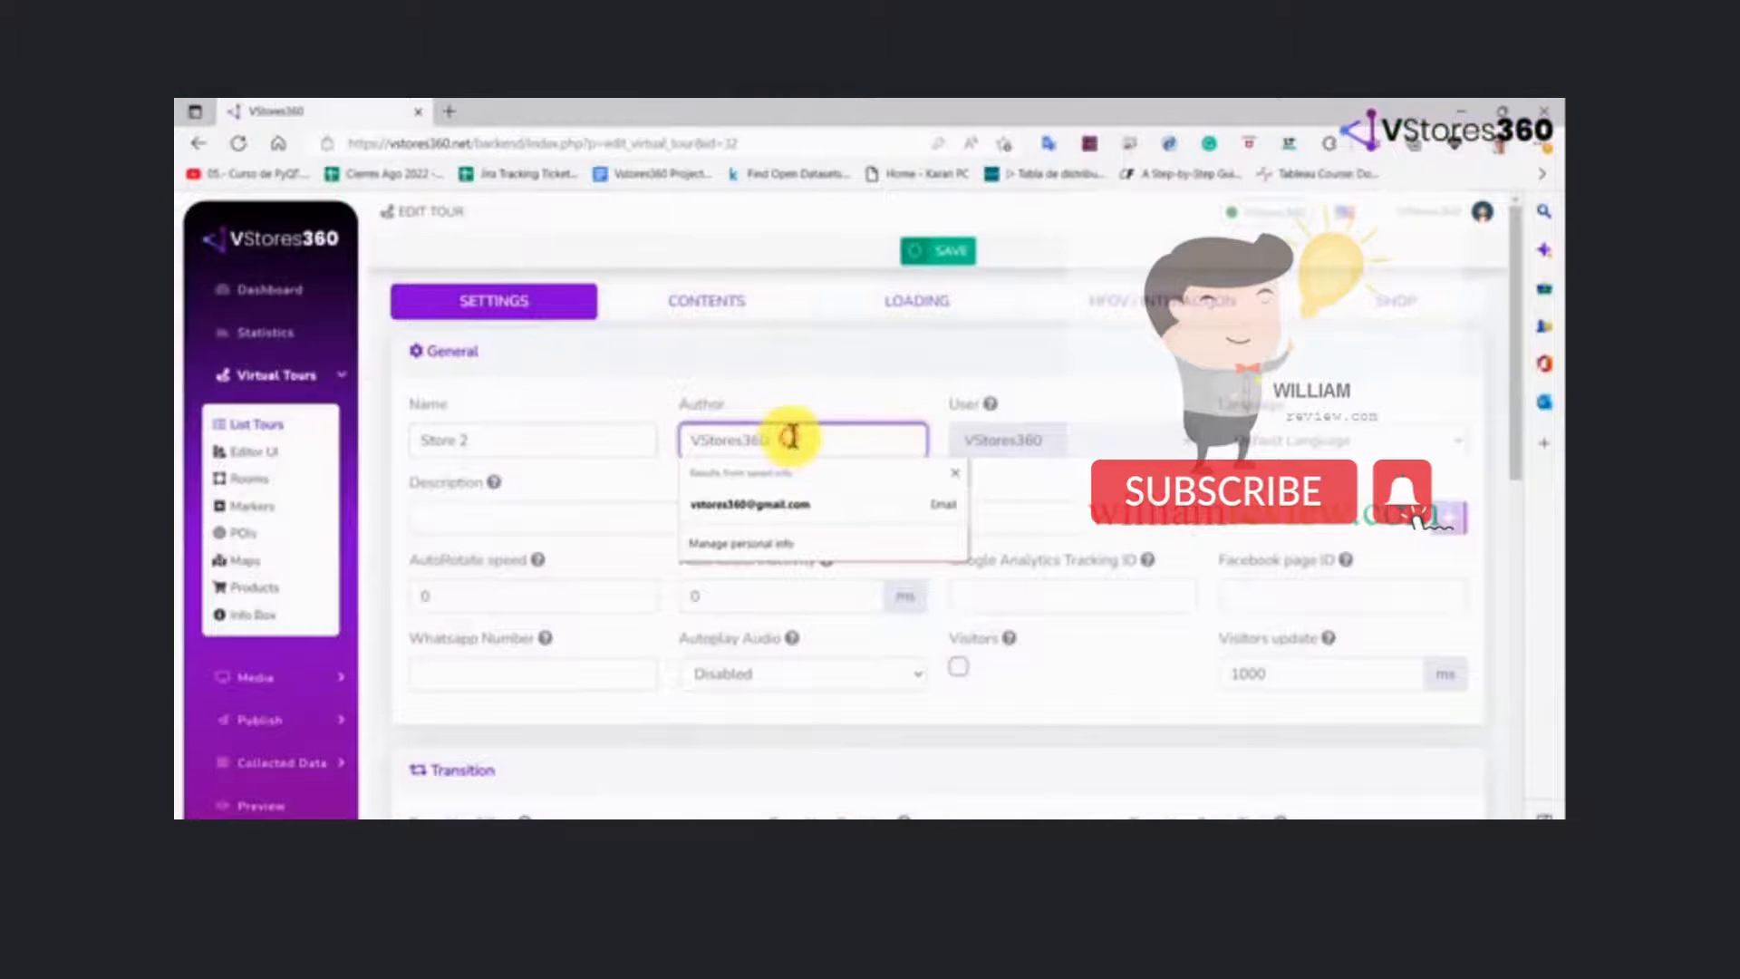
pyautogui.click(1049, 444)
pyautogui.click(1056, 517)
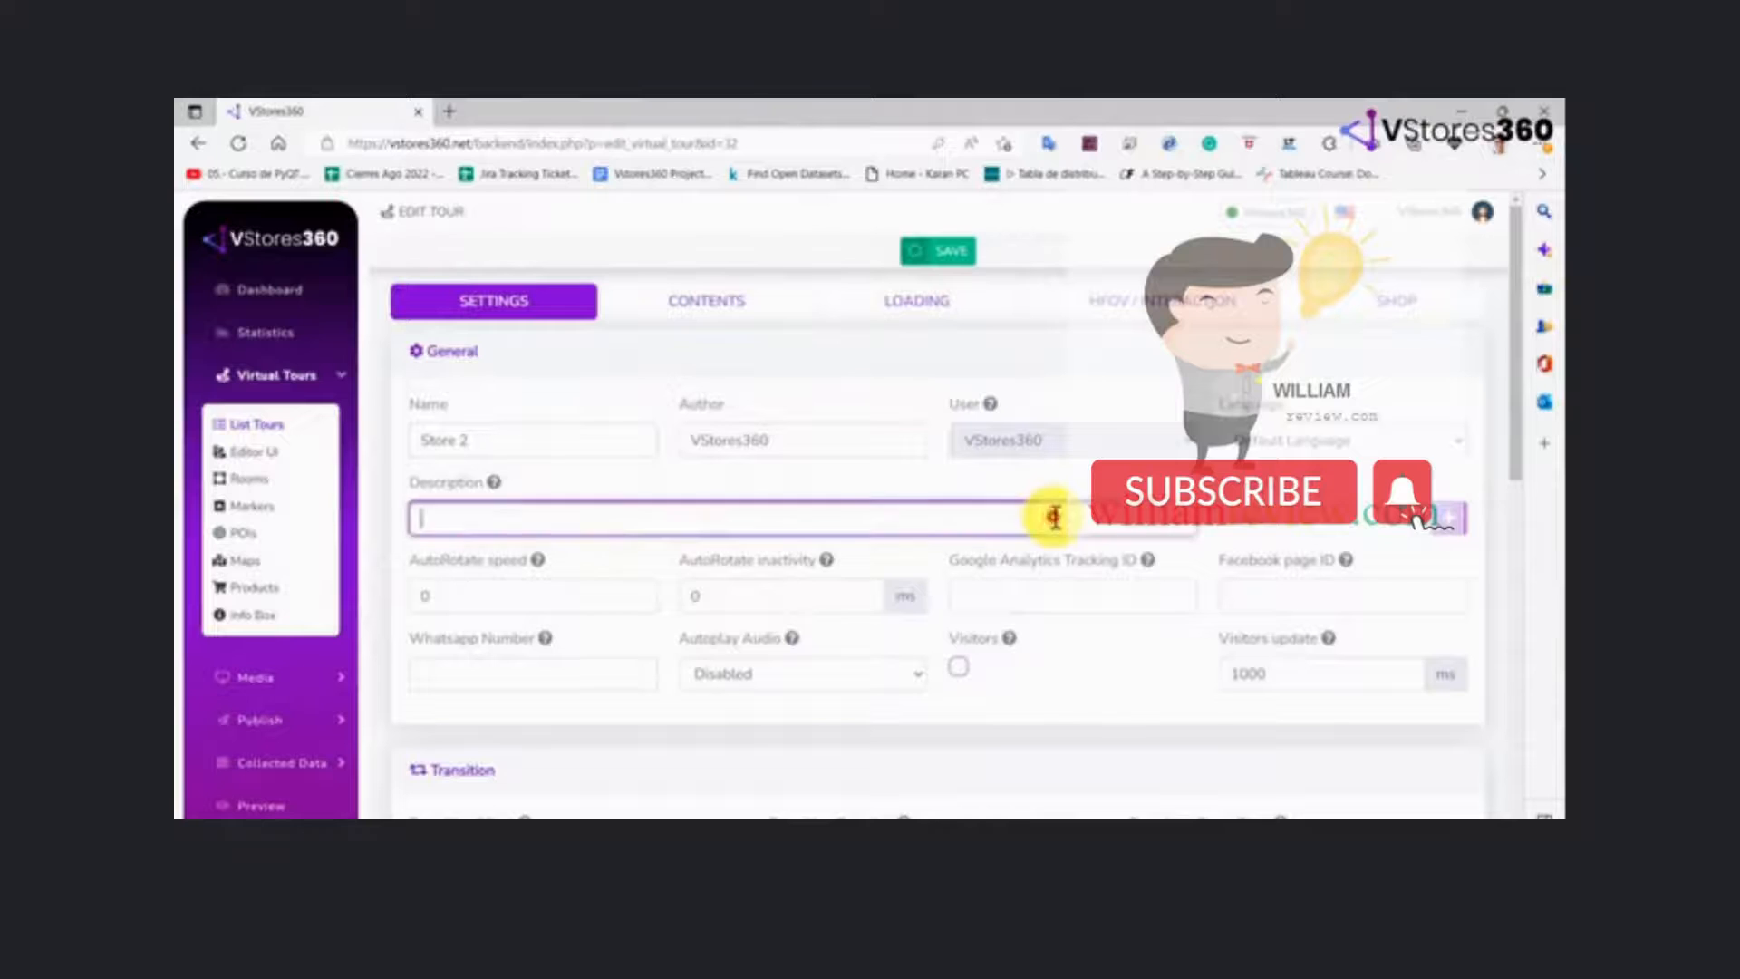
pyautogui.click(1416, 526)
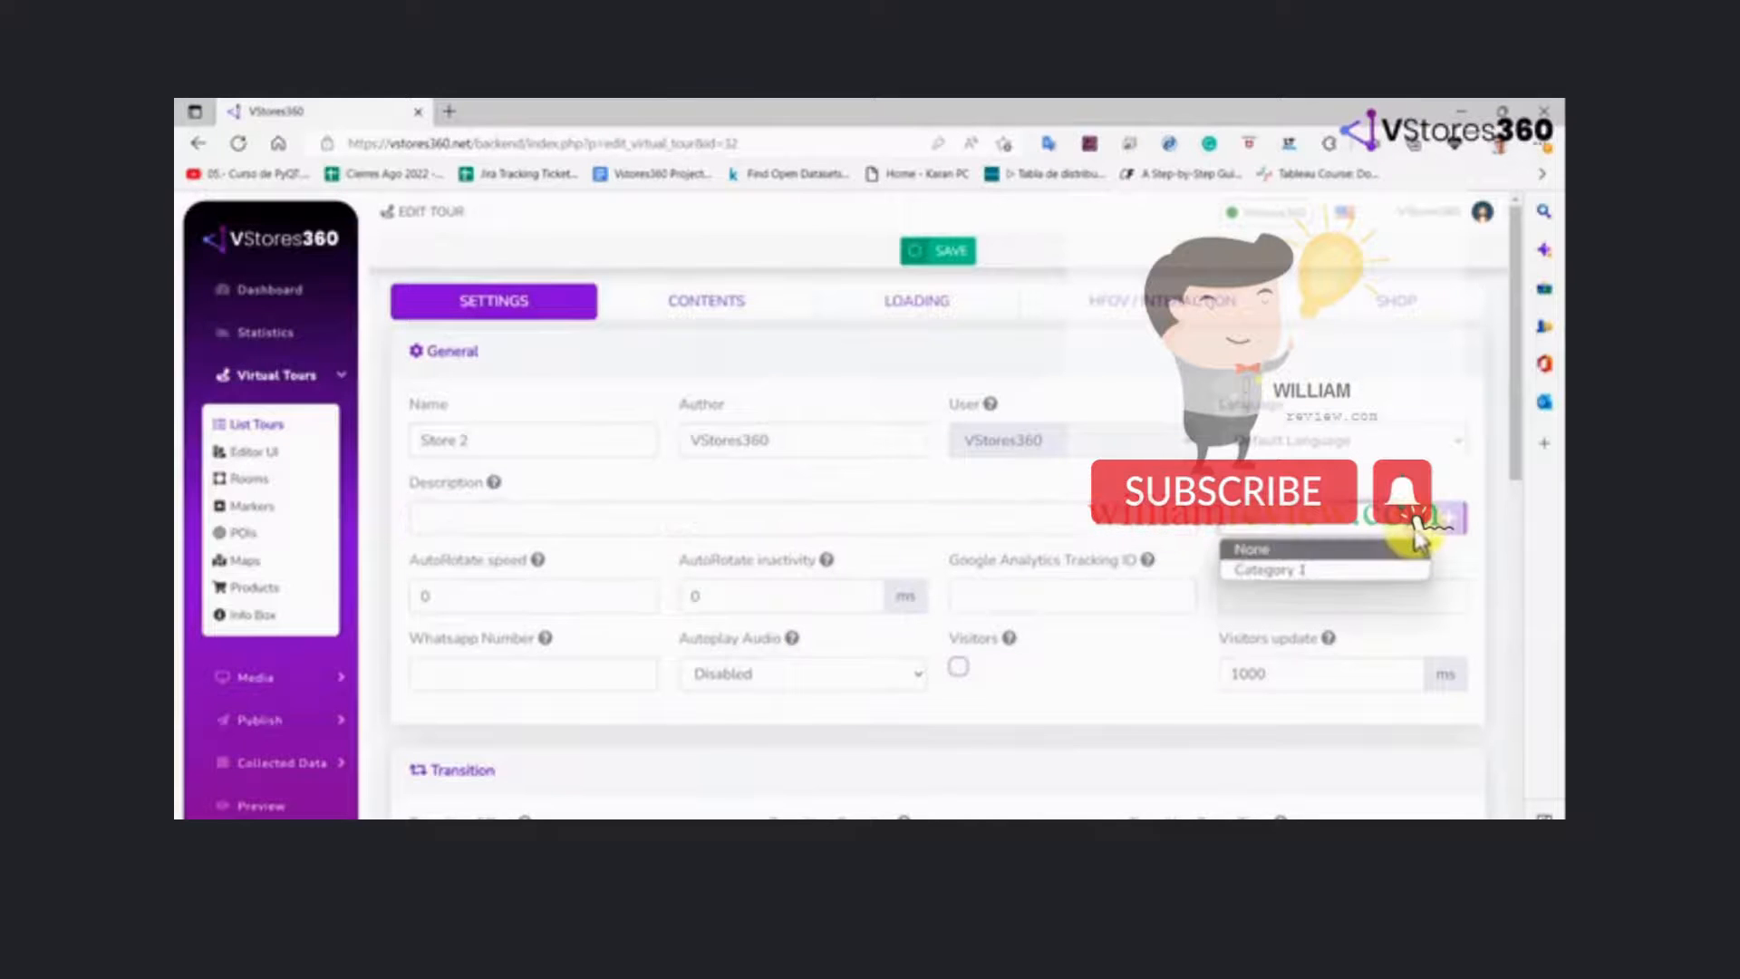
pyautogui.click(1414, 526)
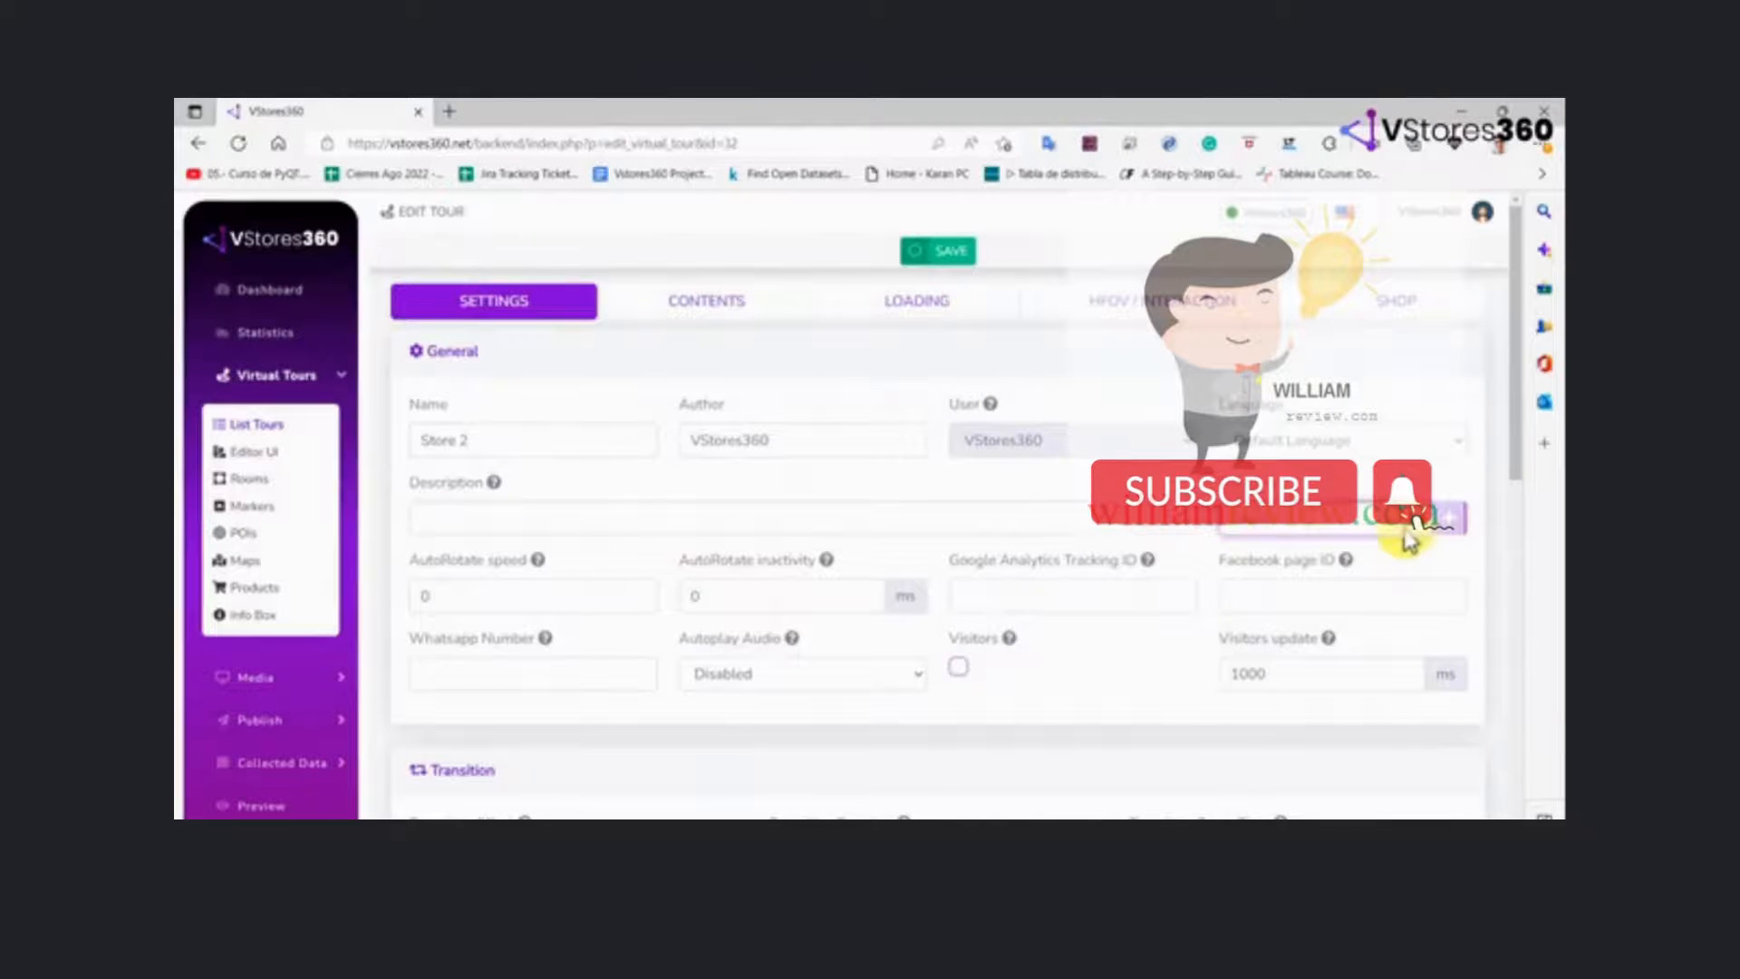
# Review the auto-rotate, Google Analytics, Facebook page, WhatsApp number and autoplay audio settings of the tour
pyautogui.click(569, 603)
pyautogui.click(718, 598)
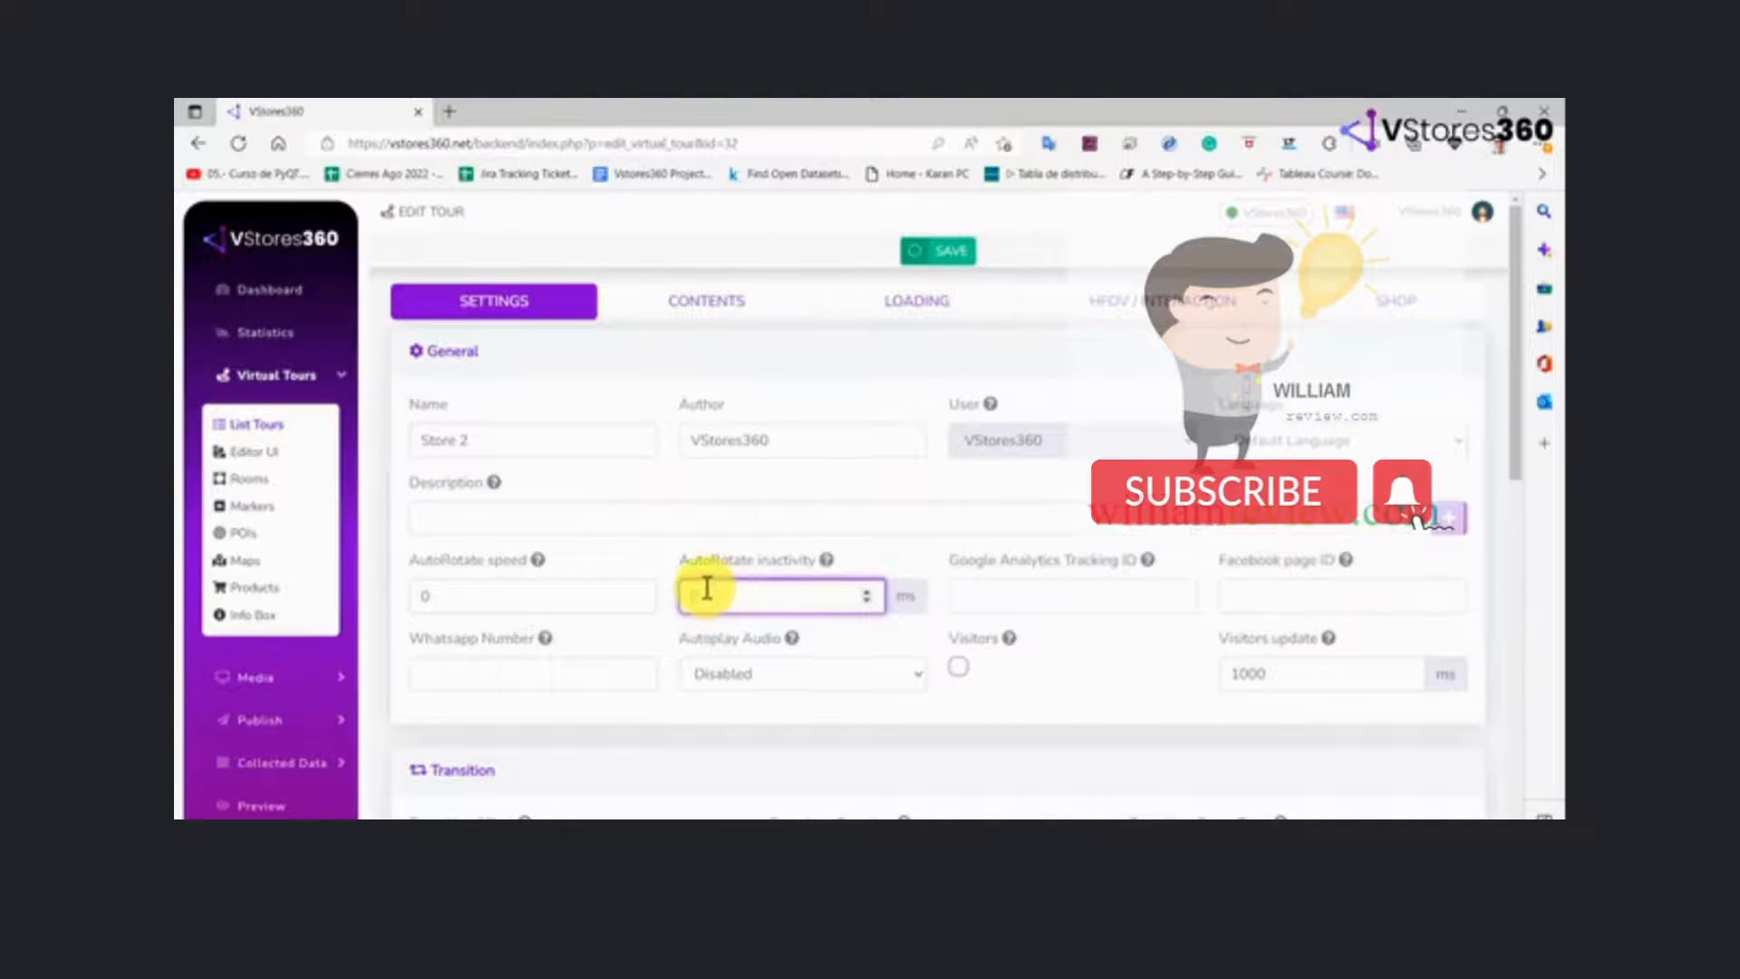
pyautogui.click(1021, 602)
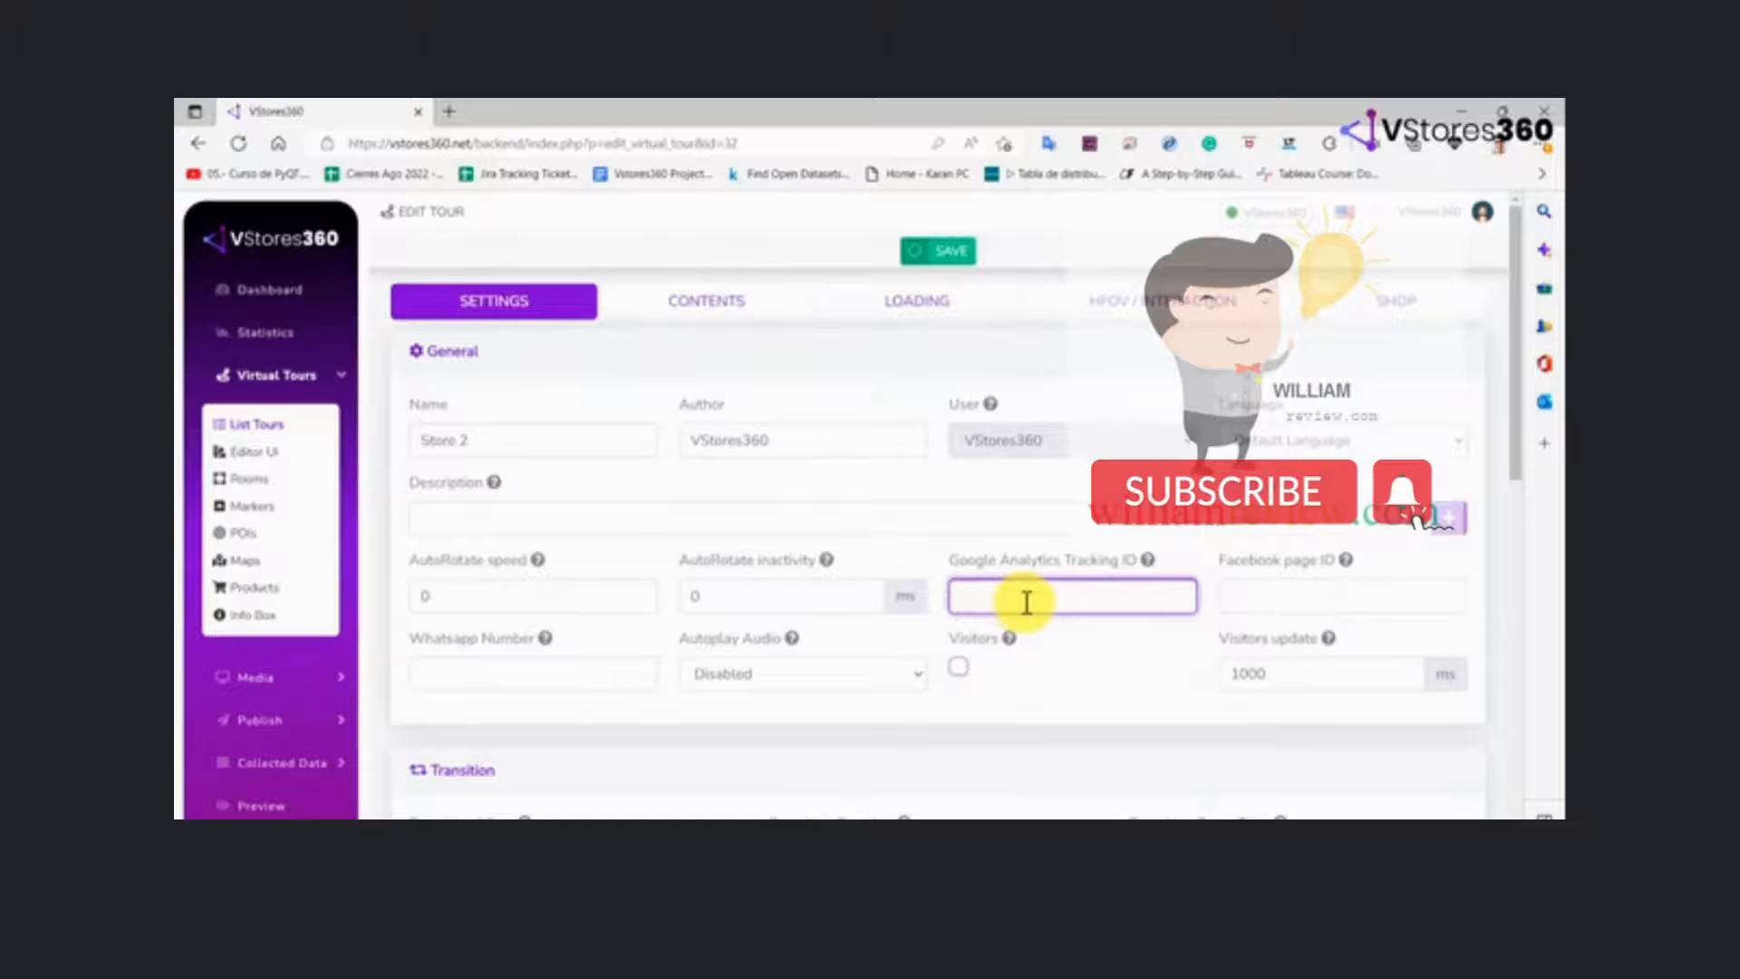
pyautogui.click(1263, 600)
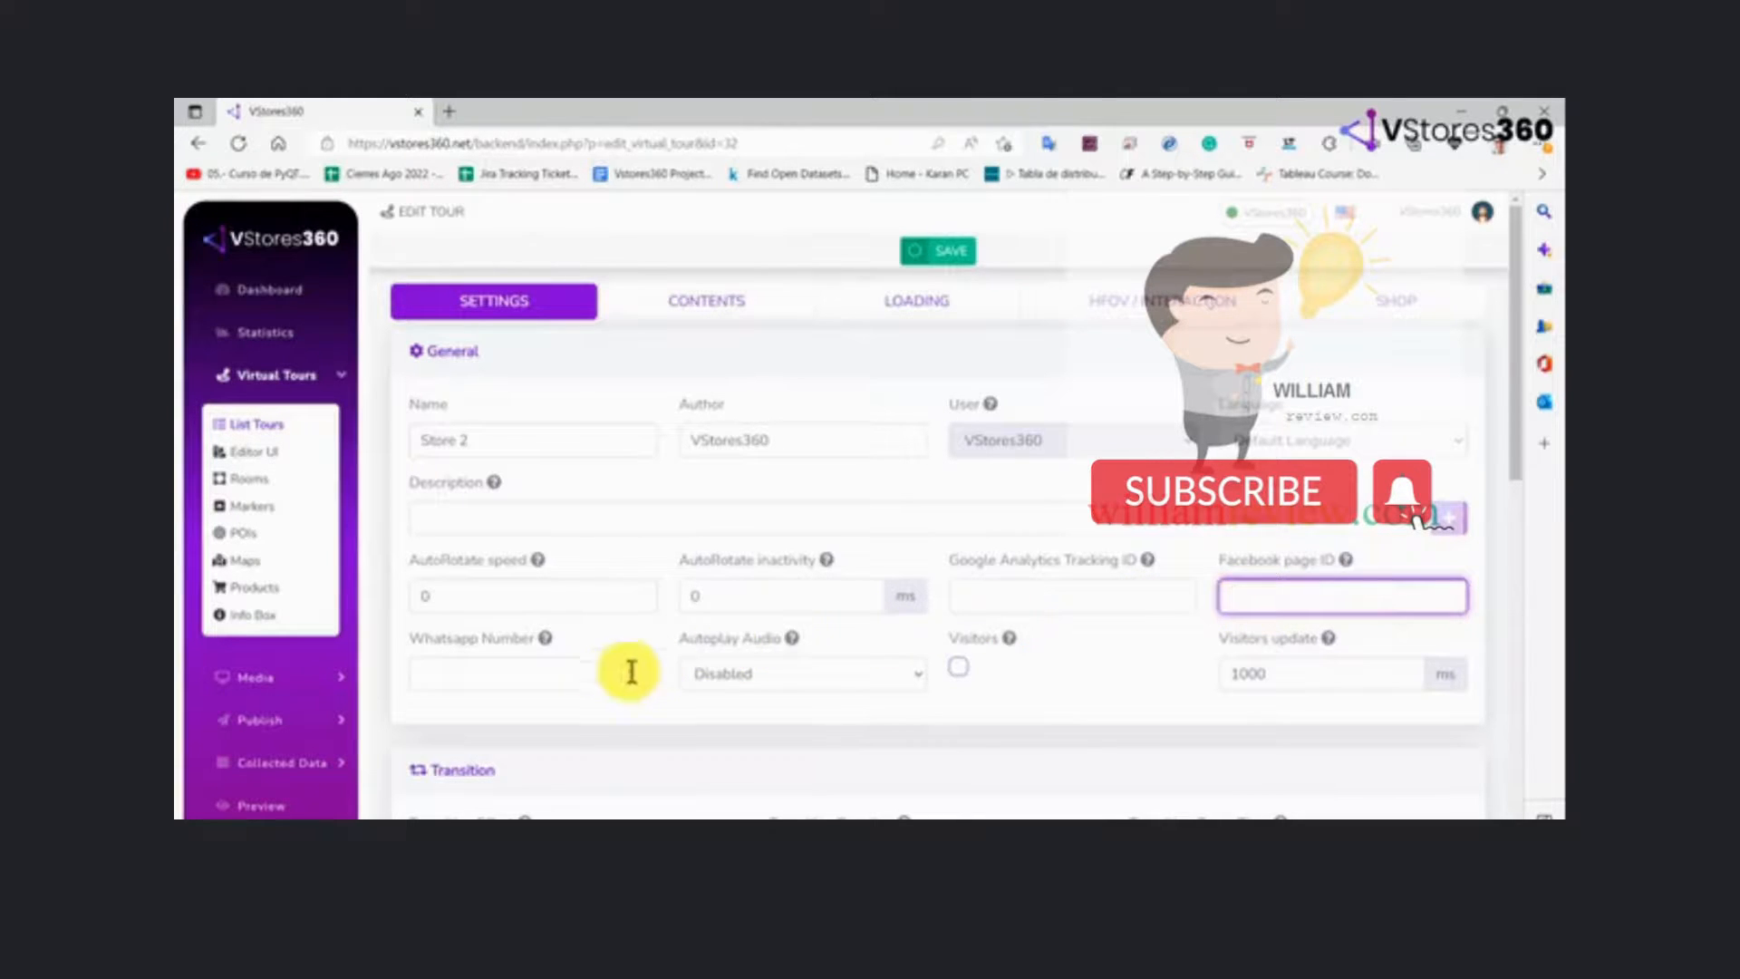
pyautogui.click(604, 678)
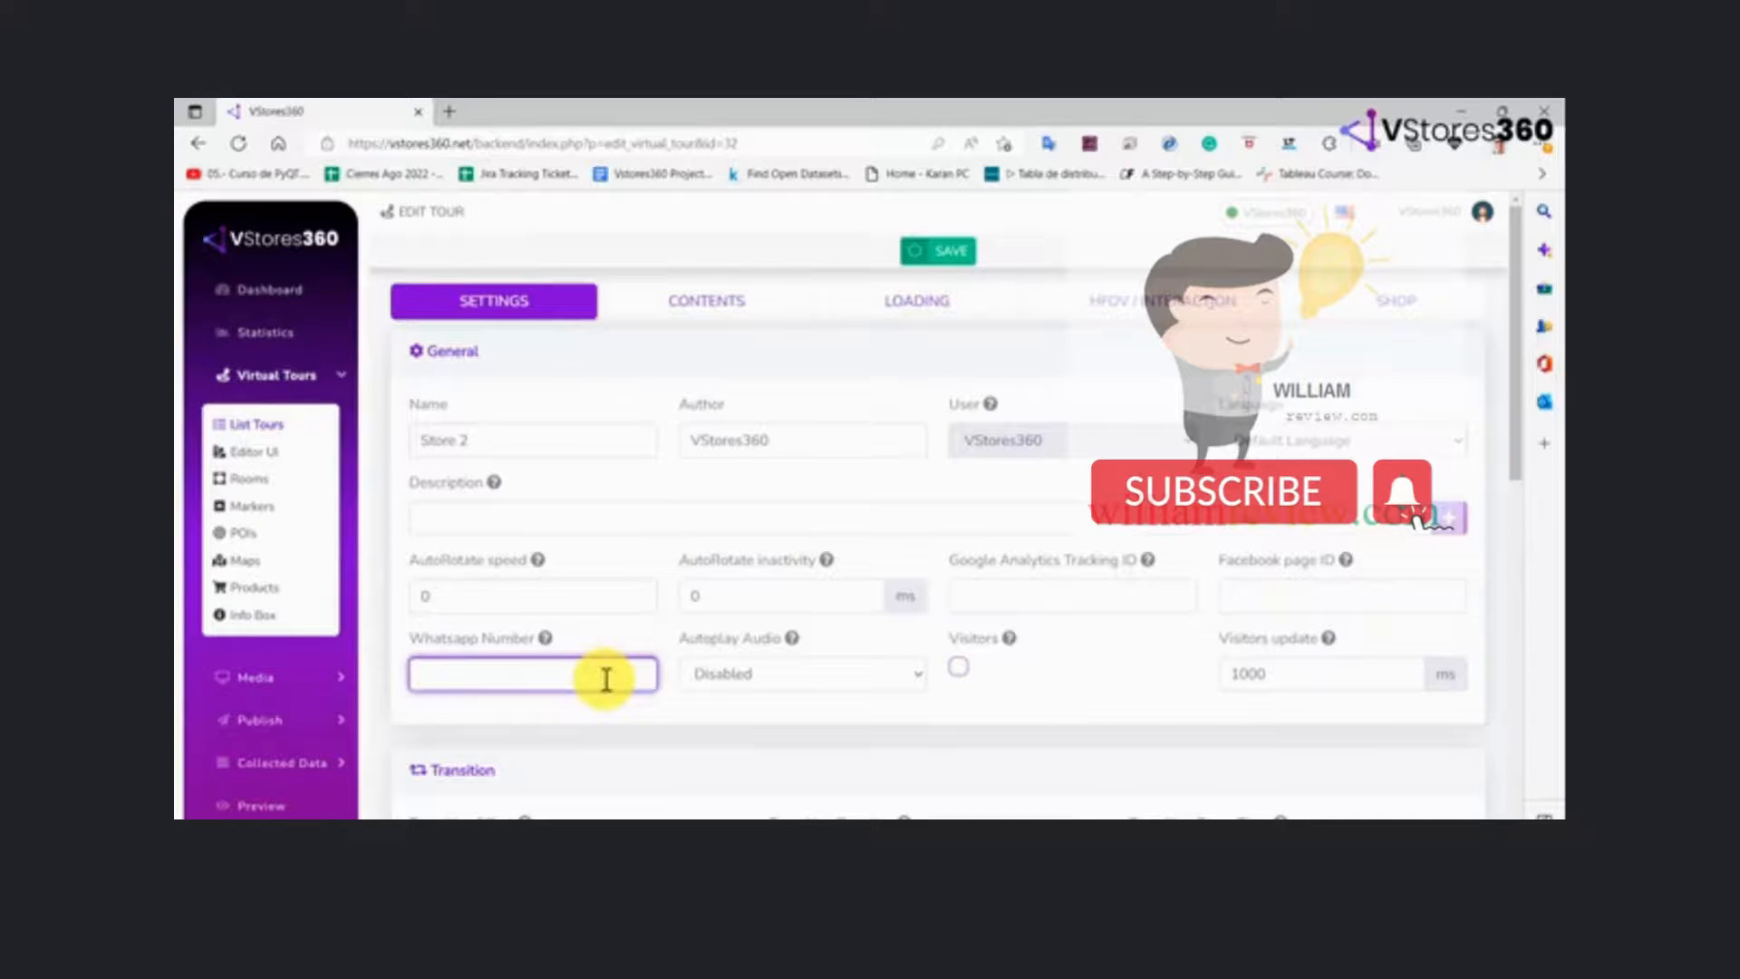
pyautogui.click(847, 675)
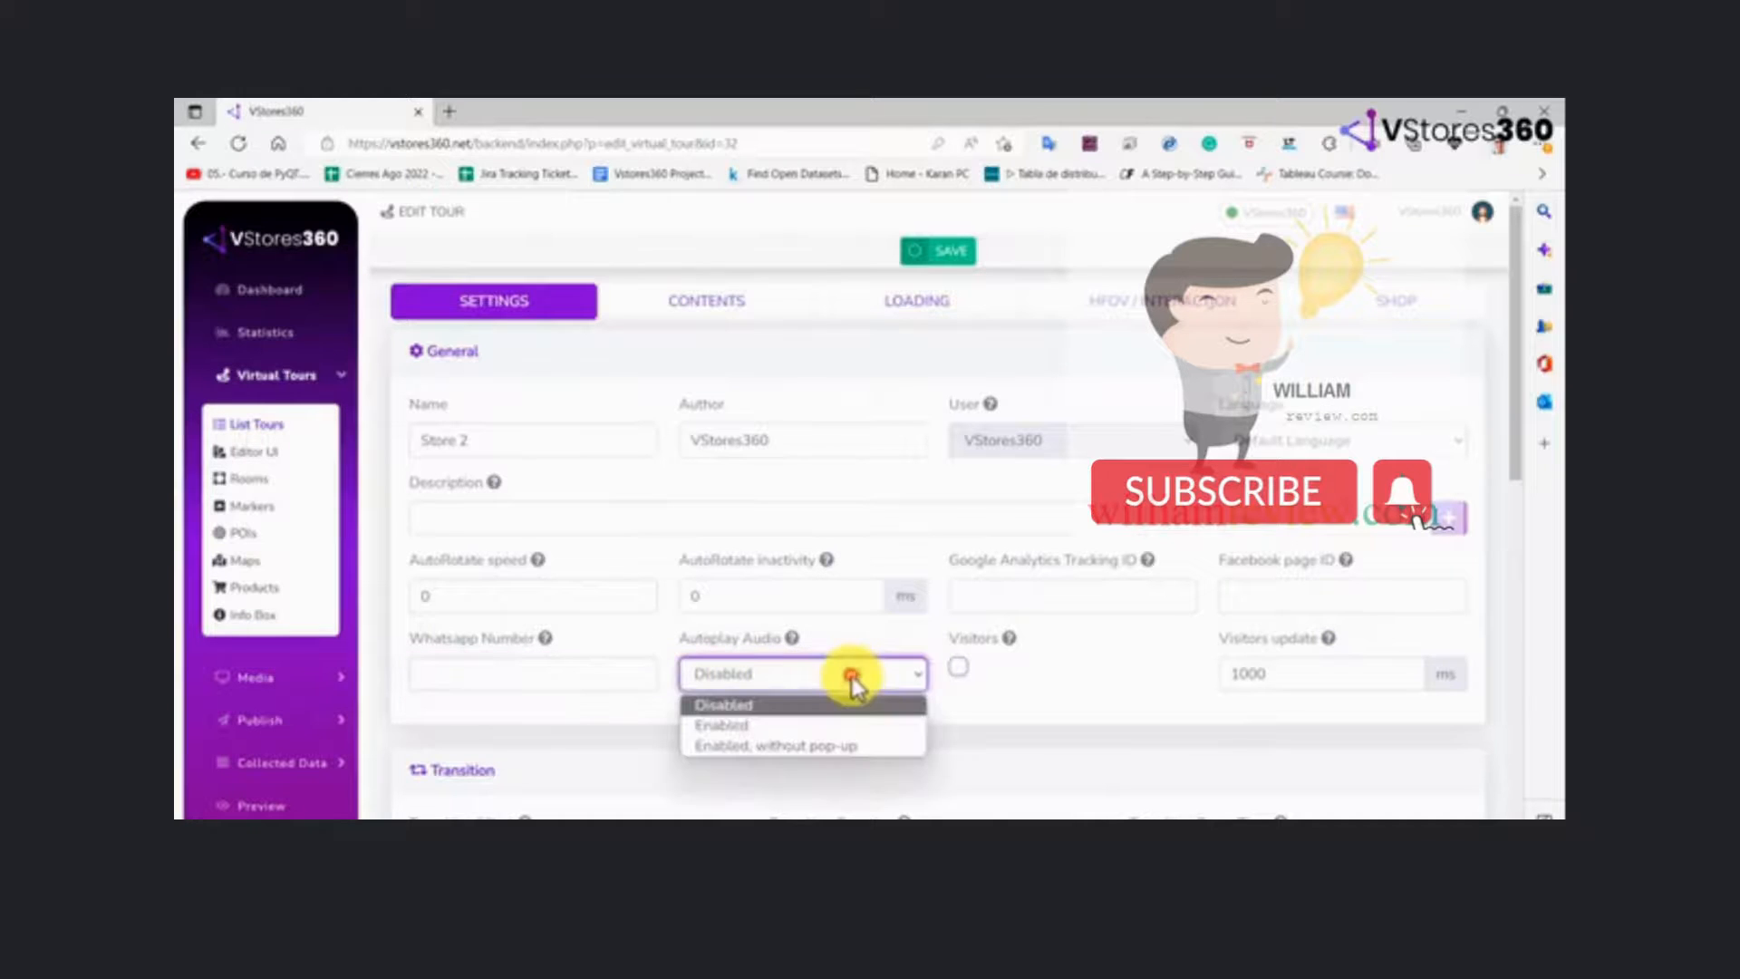
pyautogui.click(852, 675)
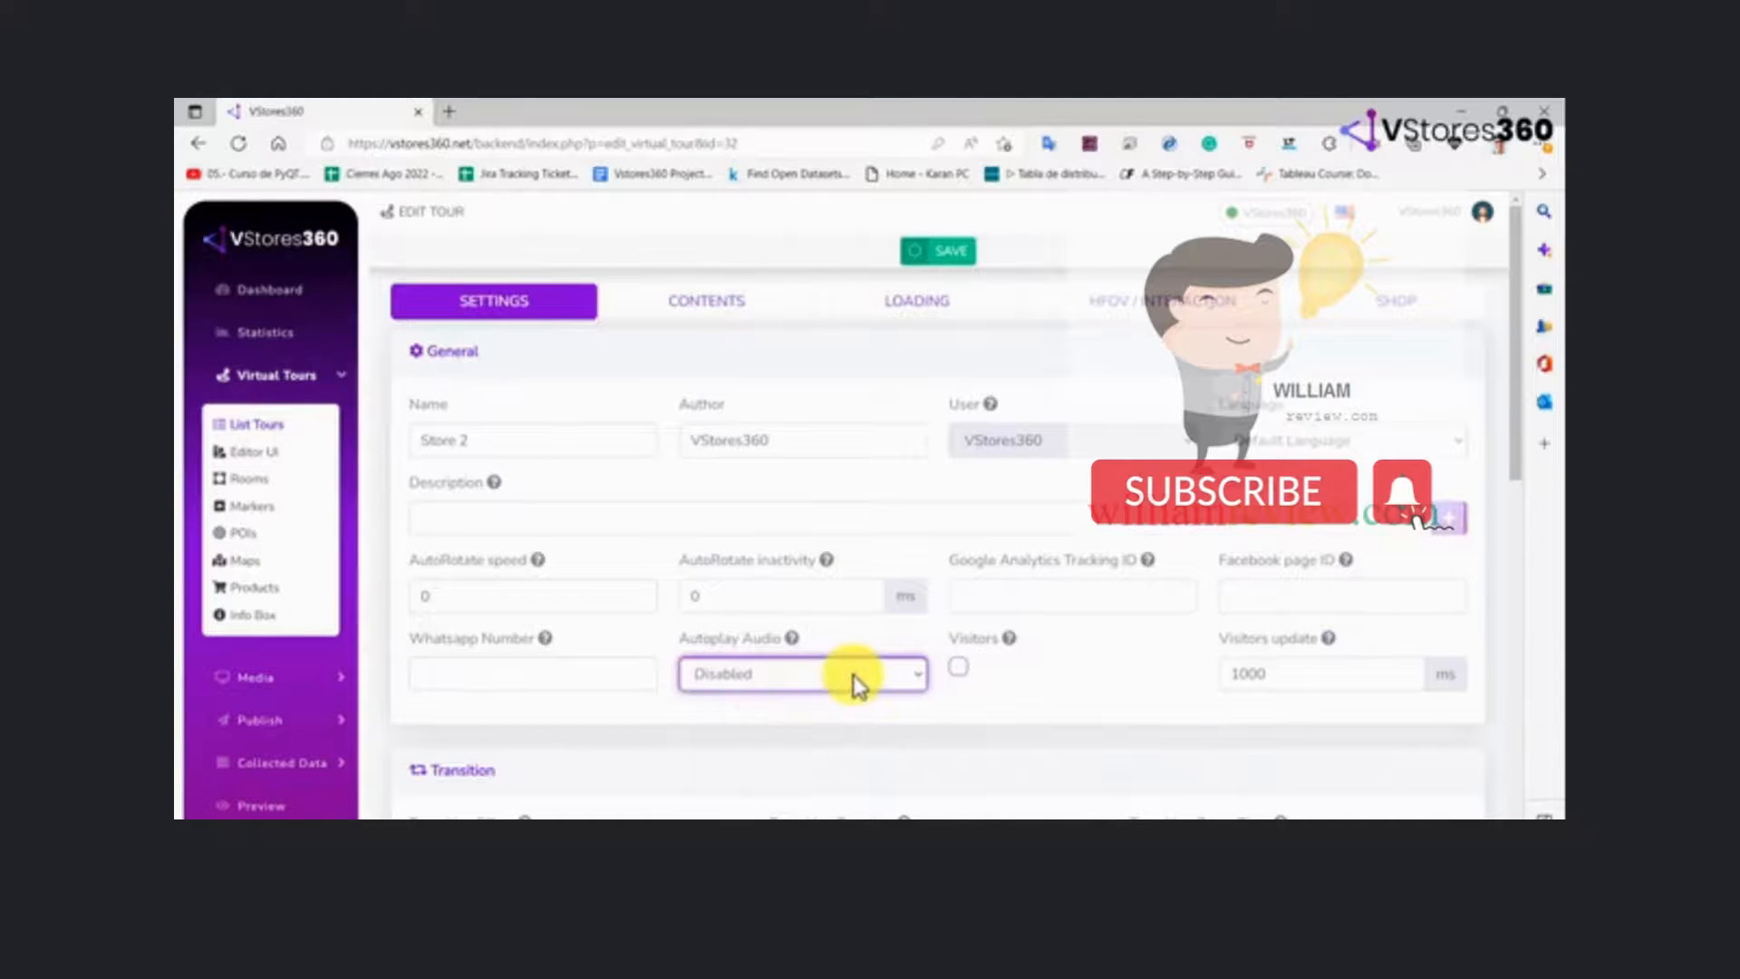
# Enable the Visitors option for the tour and set the visitors update time to 1000 ms
pyautogui.click(958, 668)
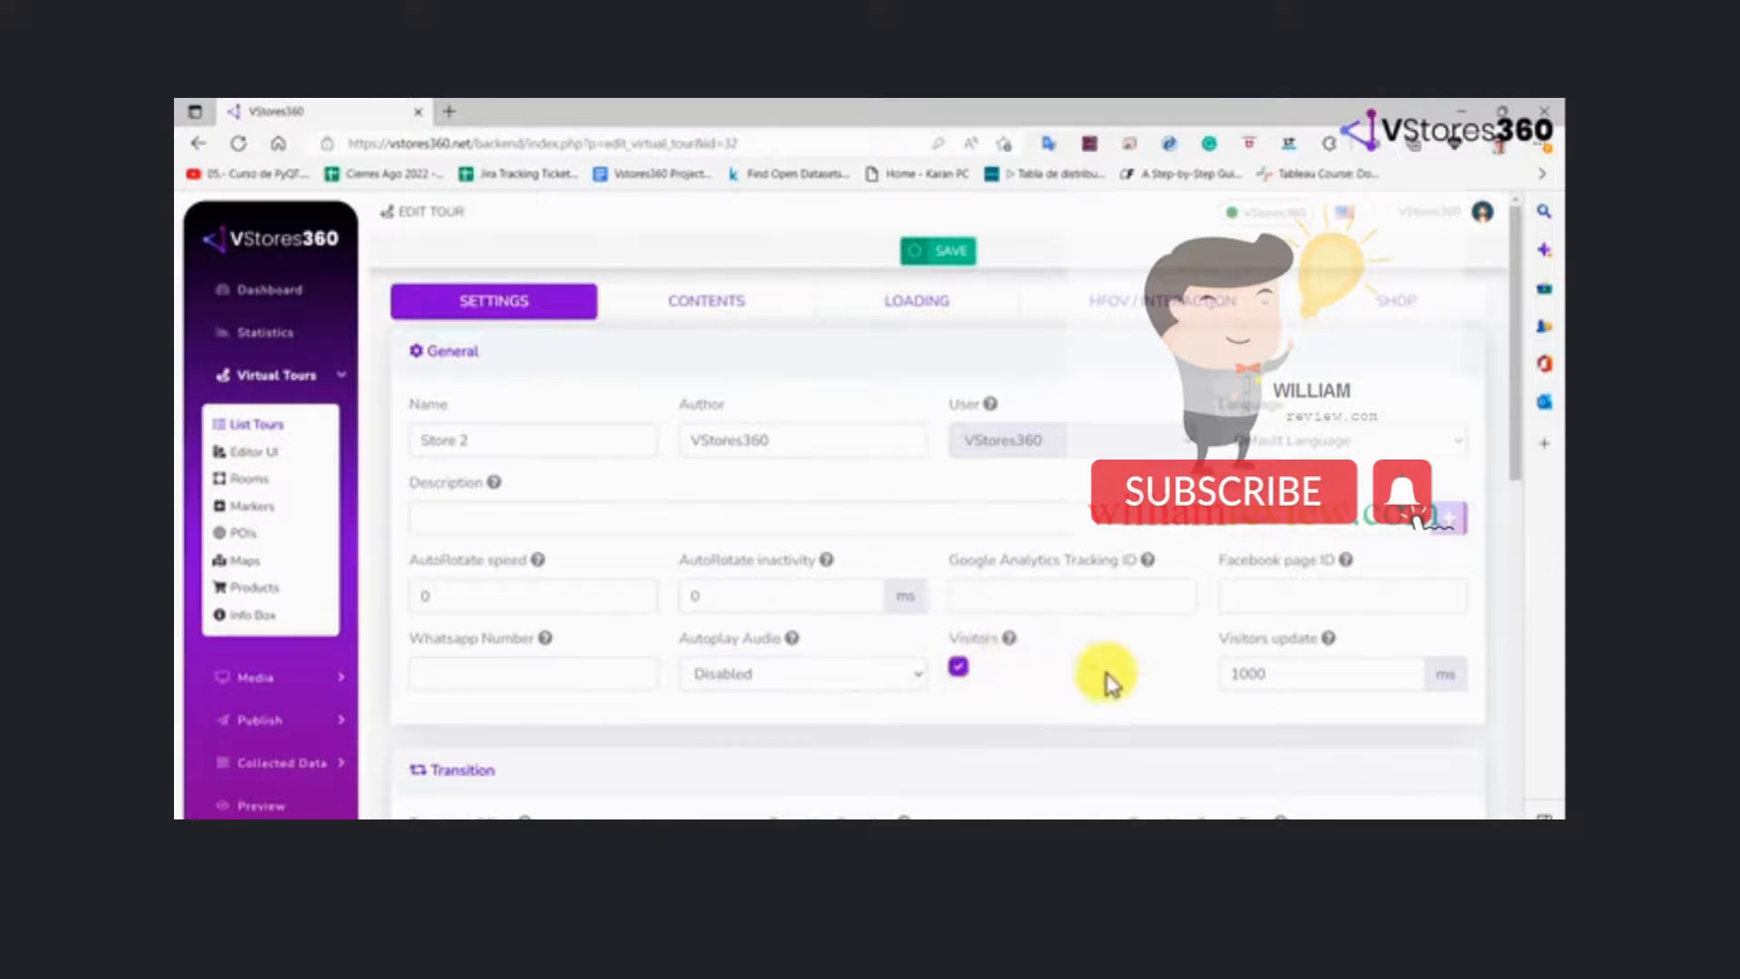
pyautogui.click(1407, 675)
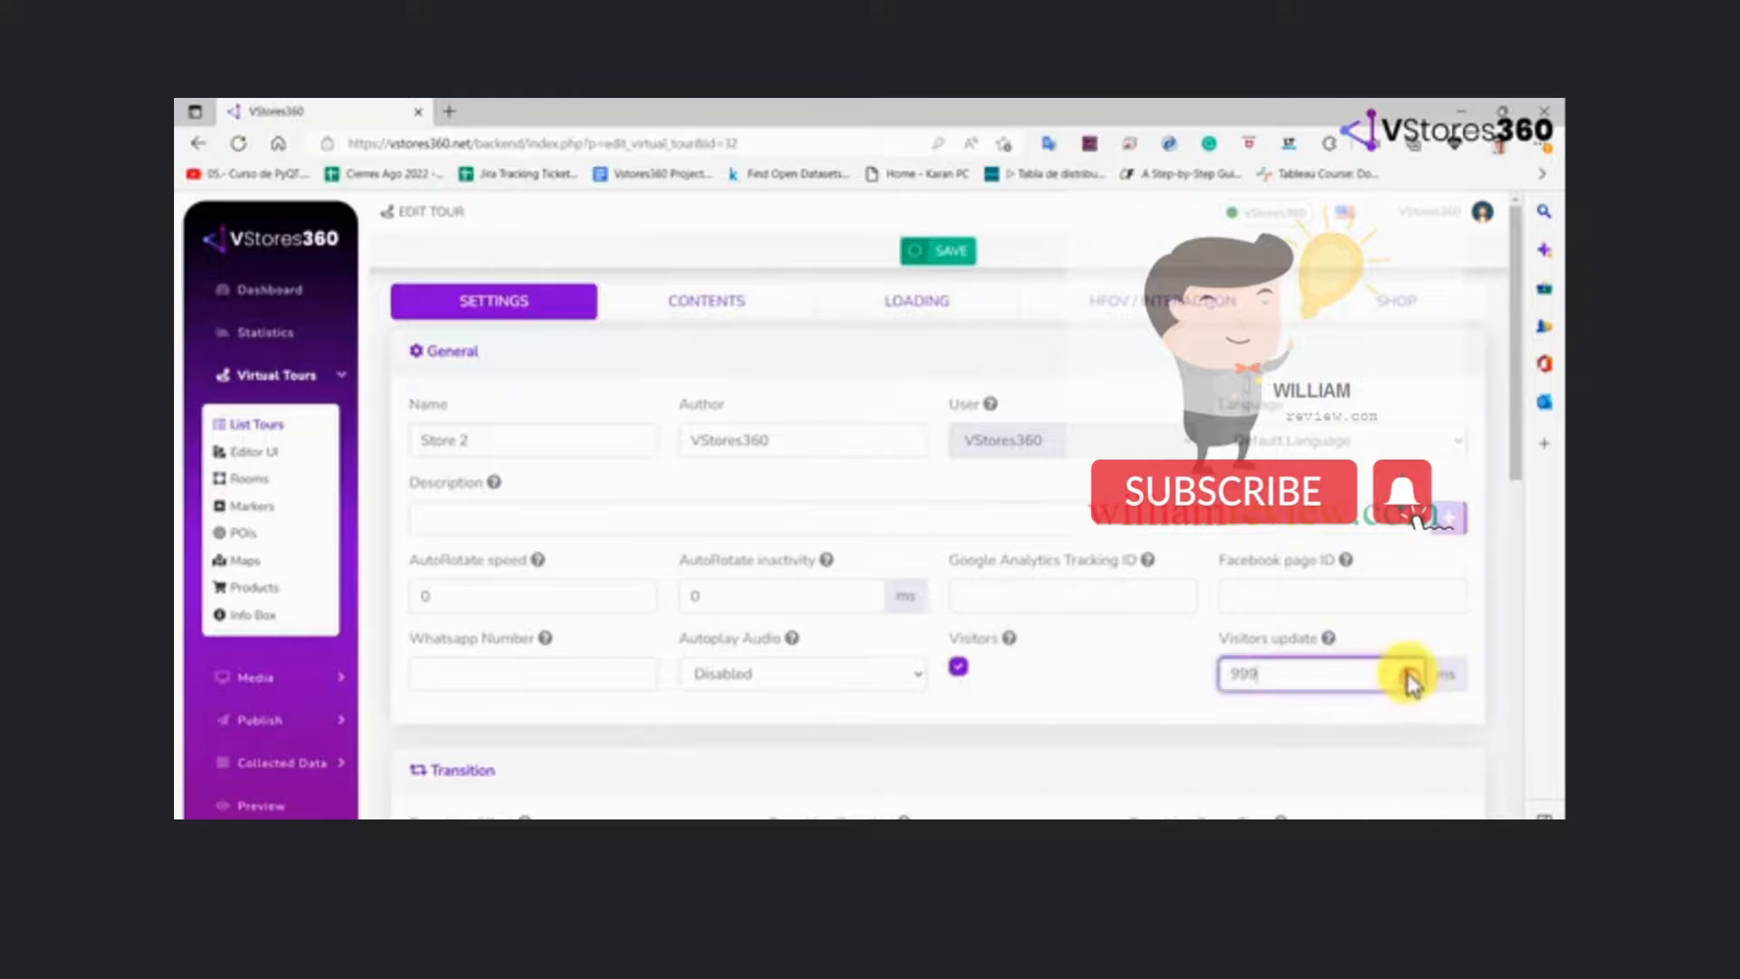
pyautogui.moveTo(1330, 643)
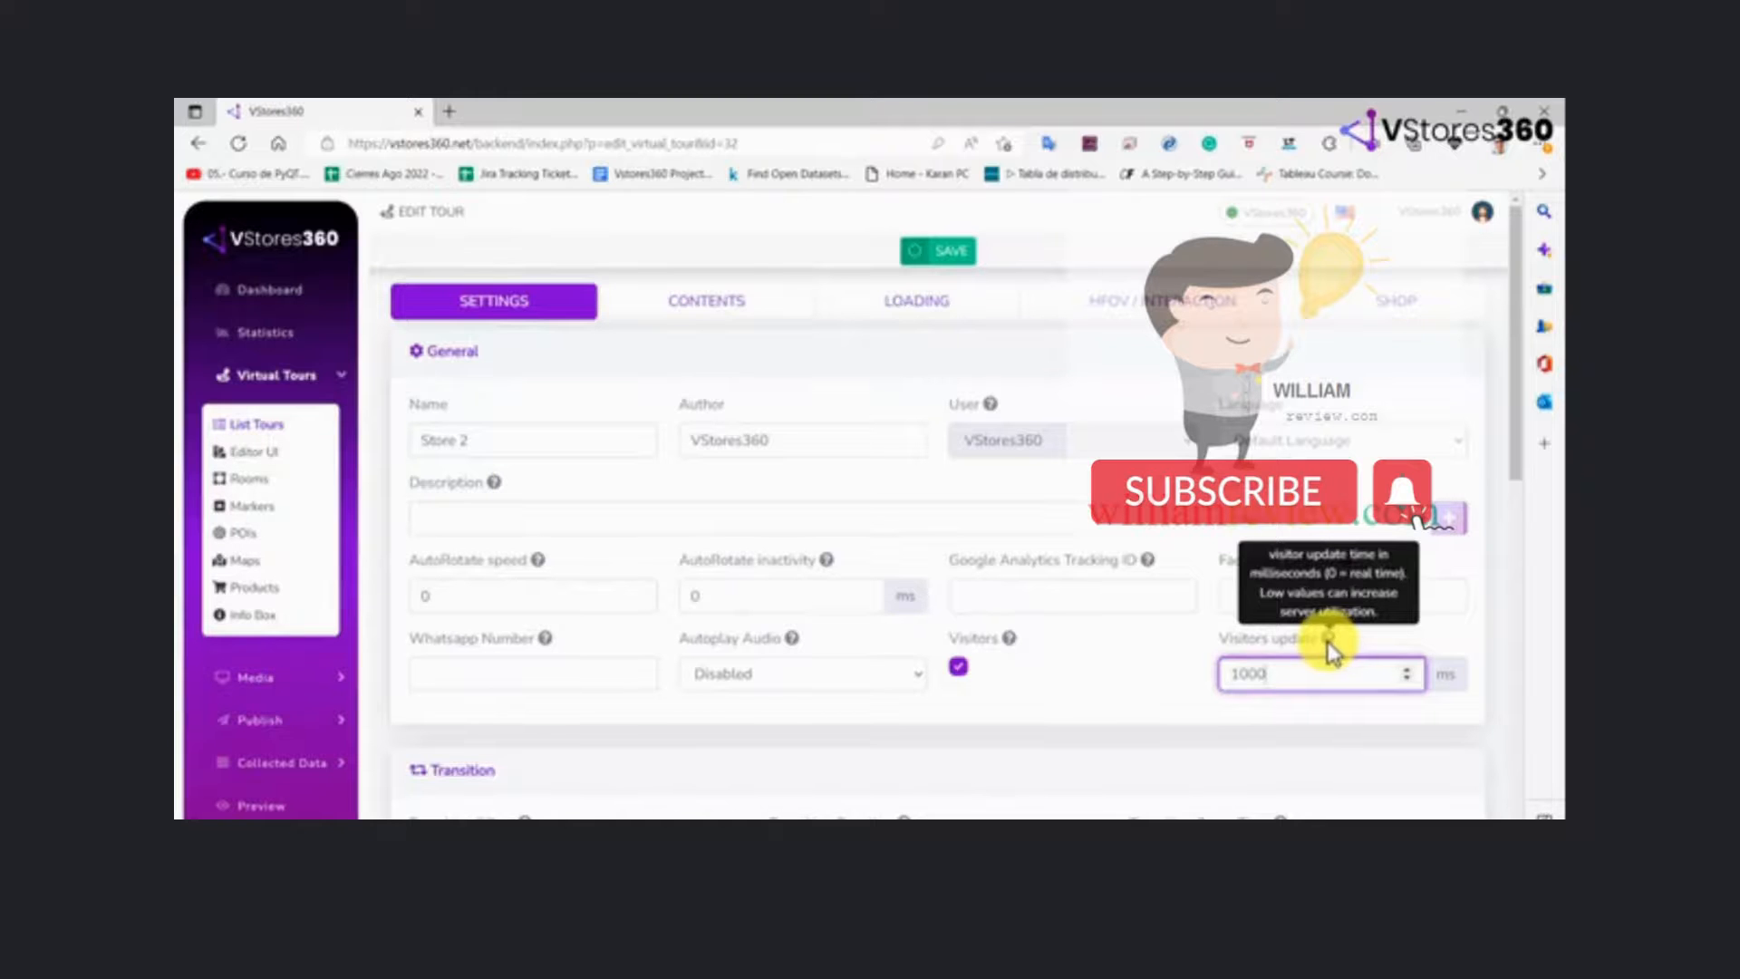
# Show the available transition effects in the tour's Transition settings
pyautogui.scroll(-3, 1328, 652)
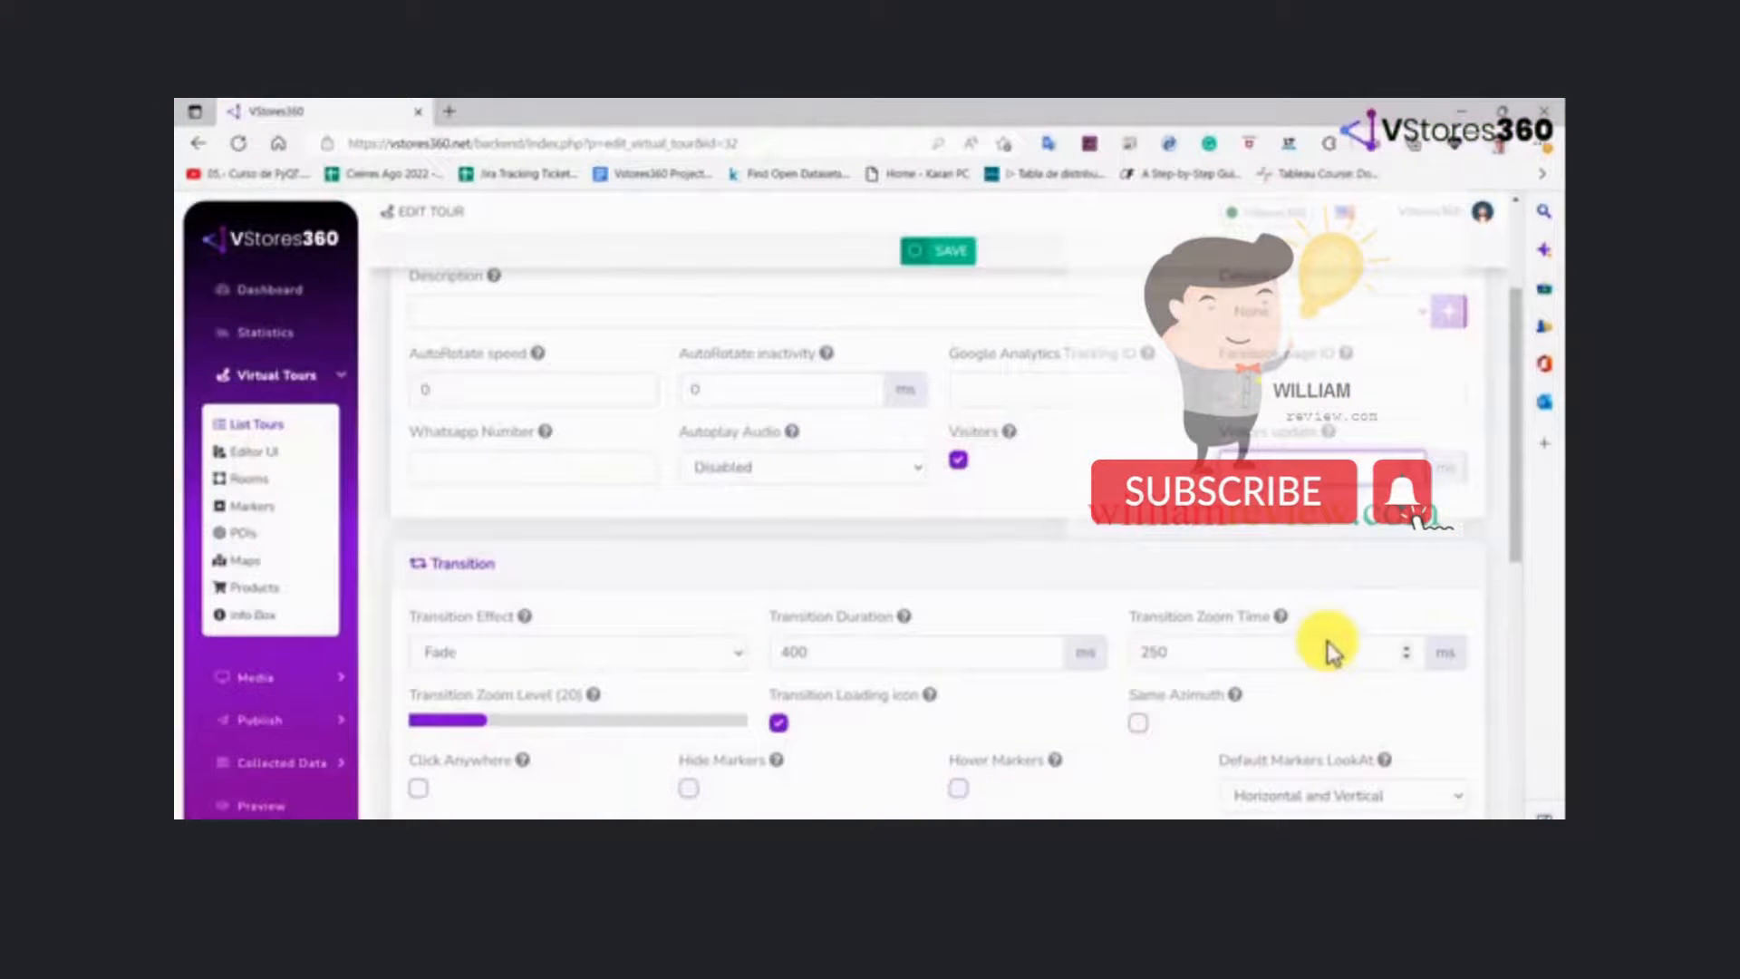
pyautogui.click(716, 656)
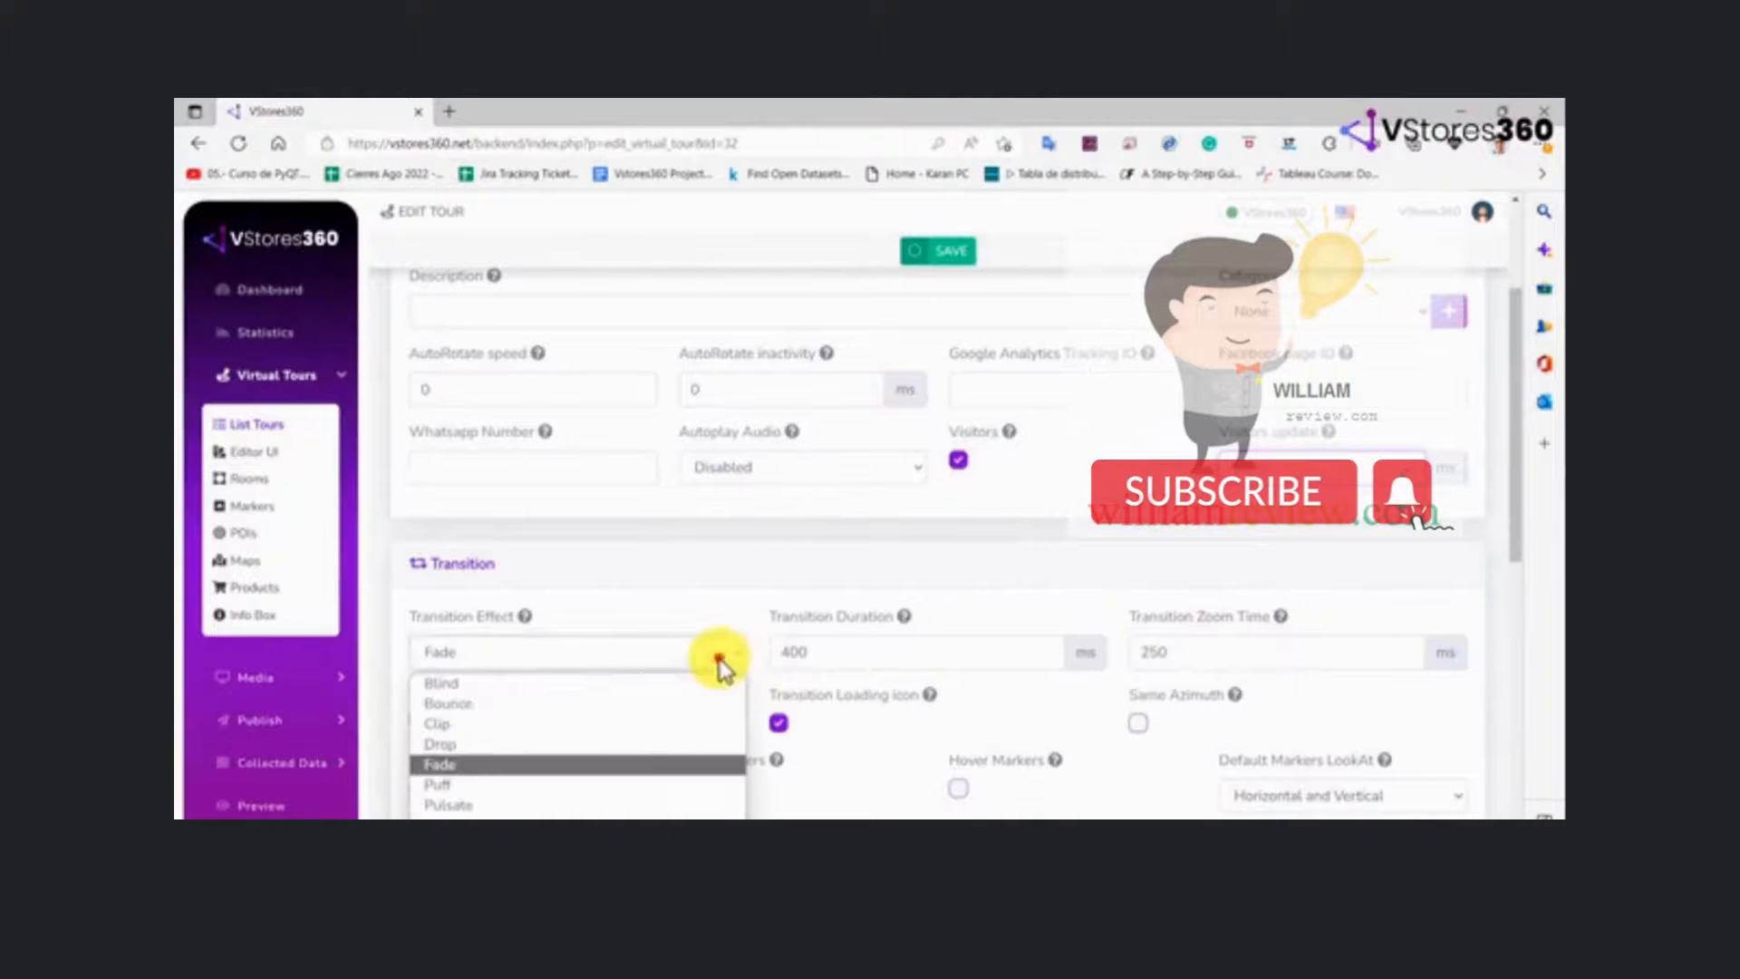